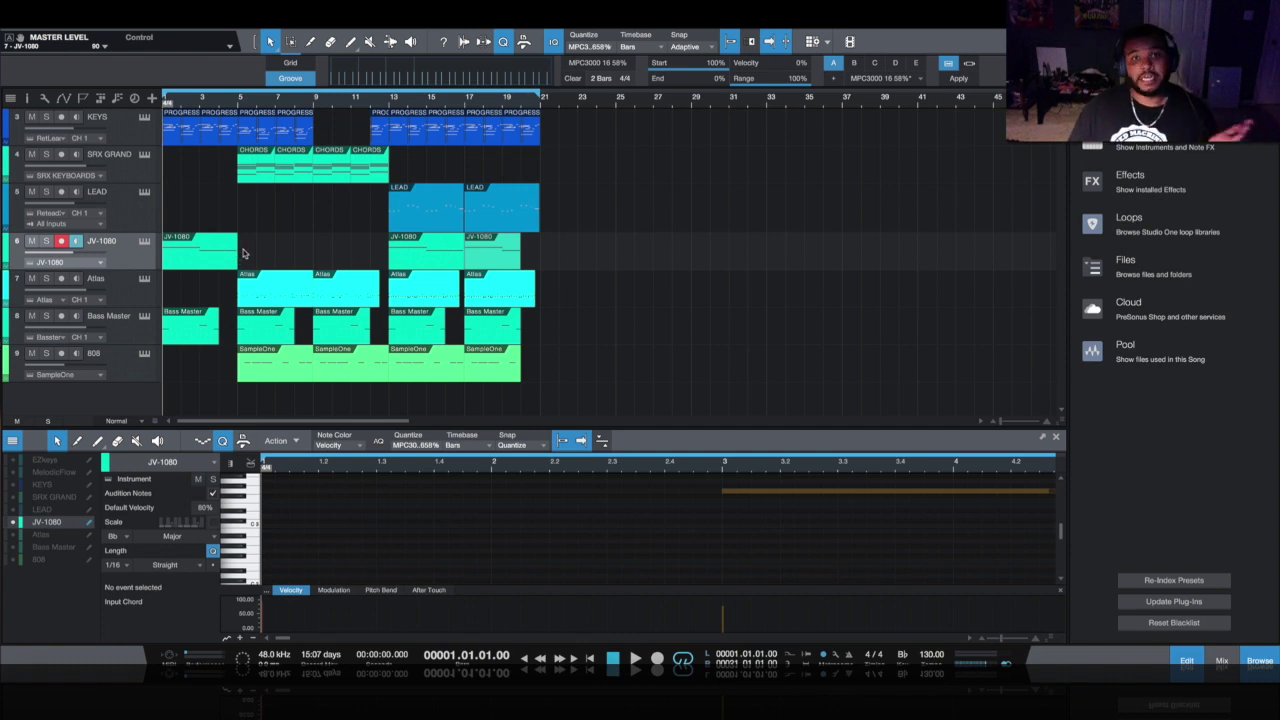
# Step: Rename the KEYS track to KEY_PIANO
pyautogui.doubleClick(100, 118)
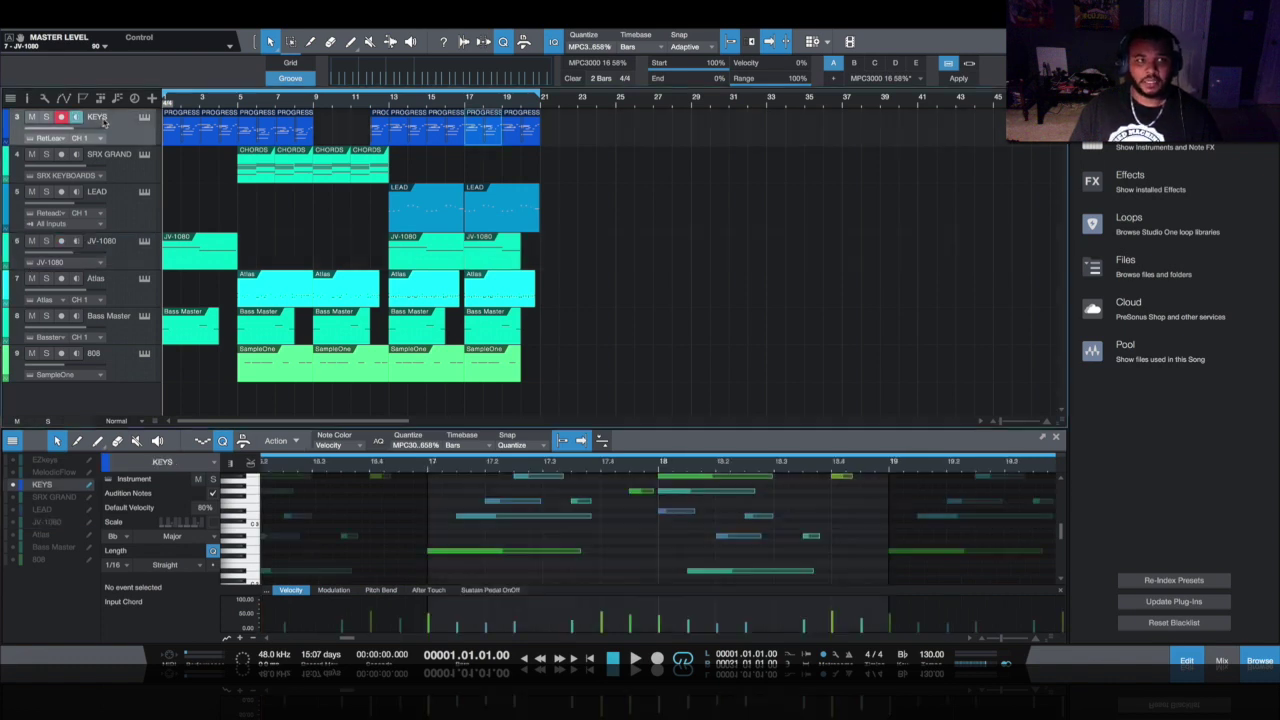
pyautogui.write('KEY')
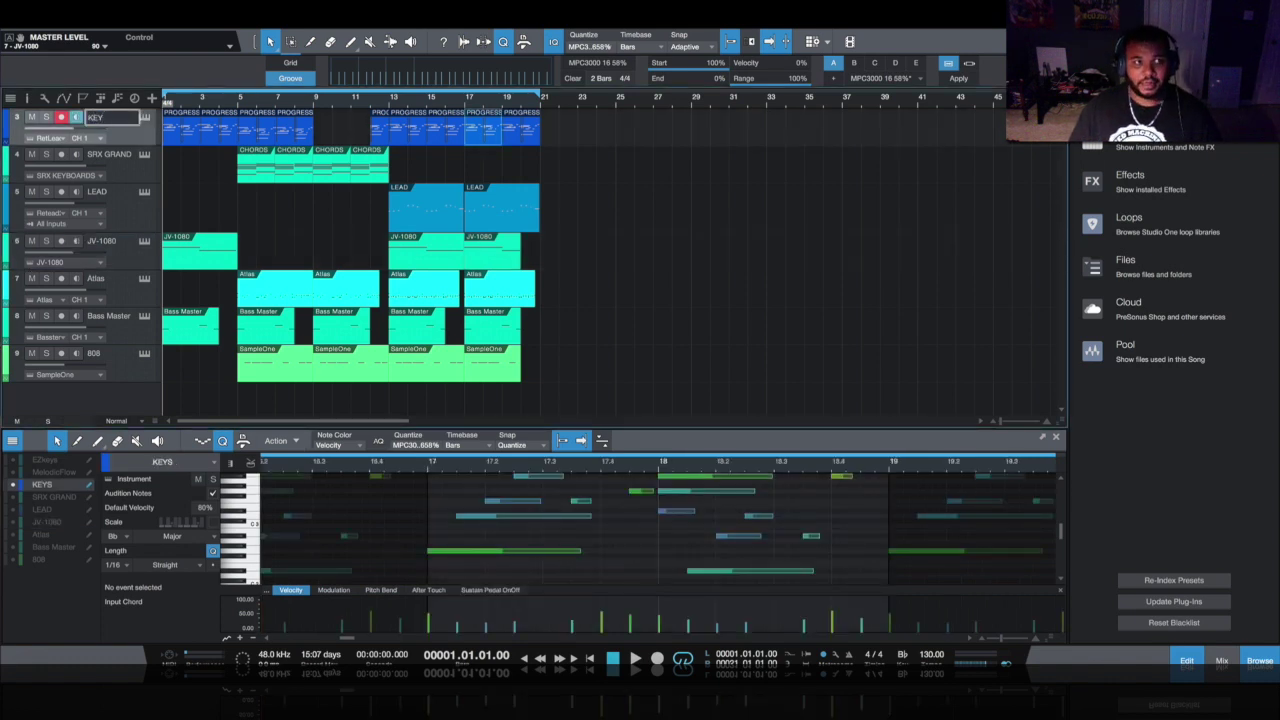
pyautogui.write('_PI')
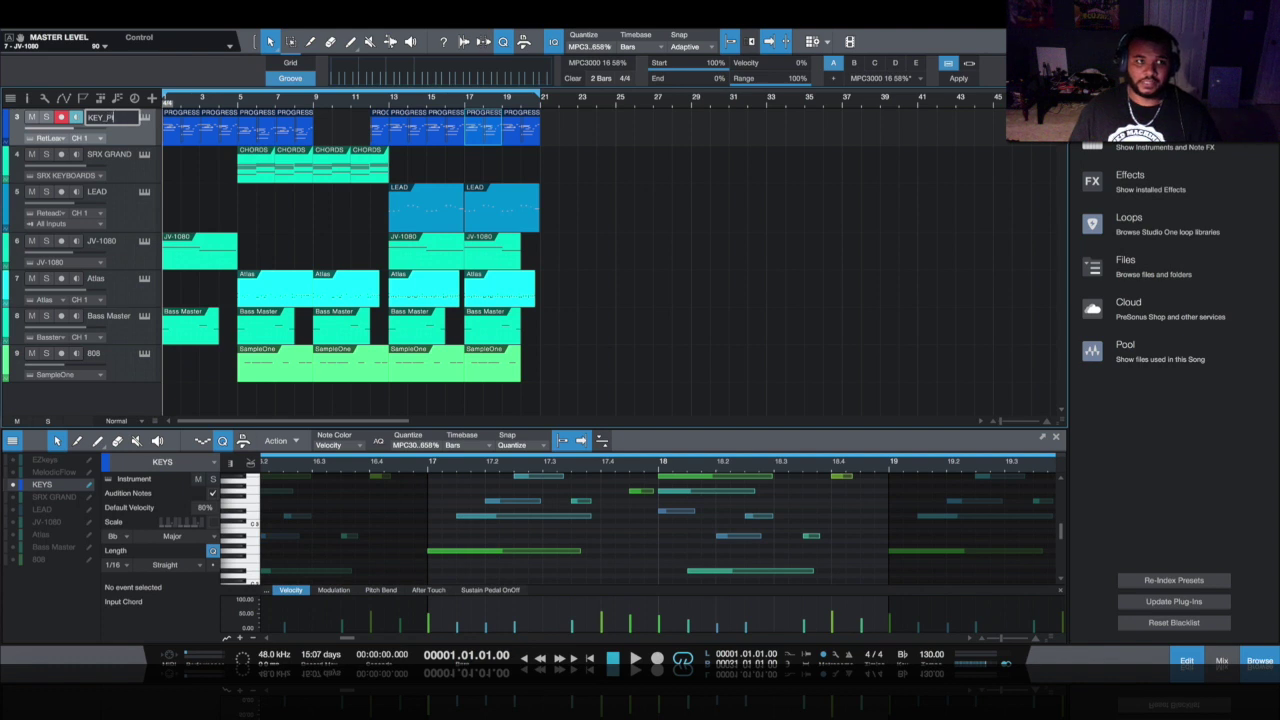
pyautogui.write('ANO')
pyautogui.press('Return')
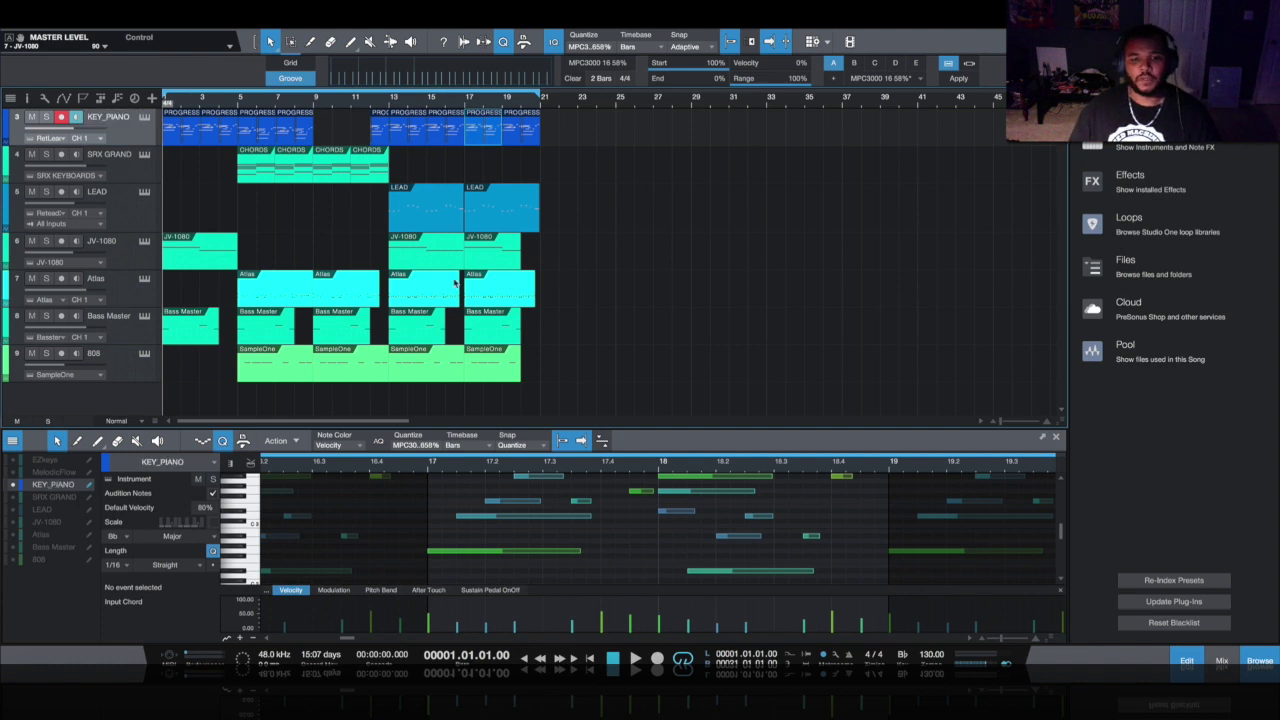
# Step: Play the song from the start, then select the CHORDS clip on the SRX GRAND track
pyautogui.click(592, 663)
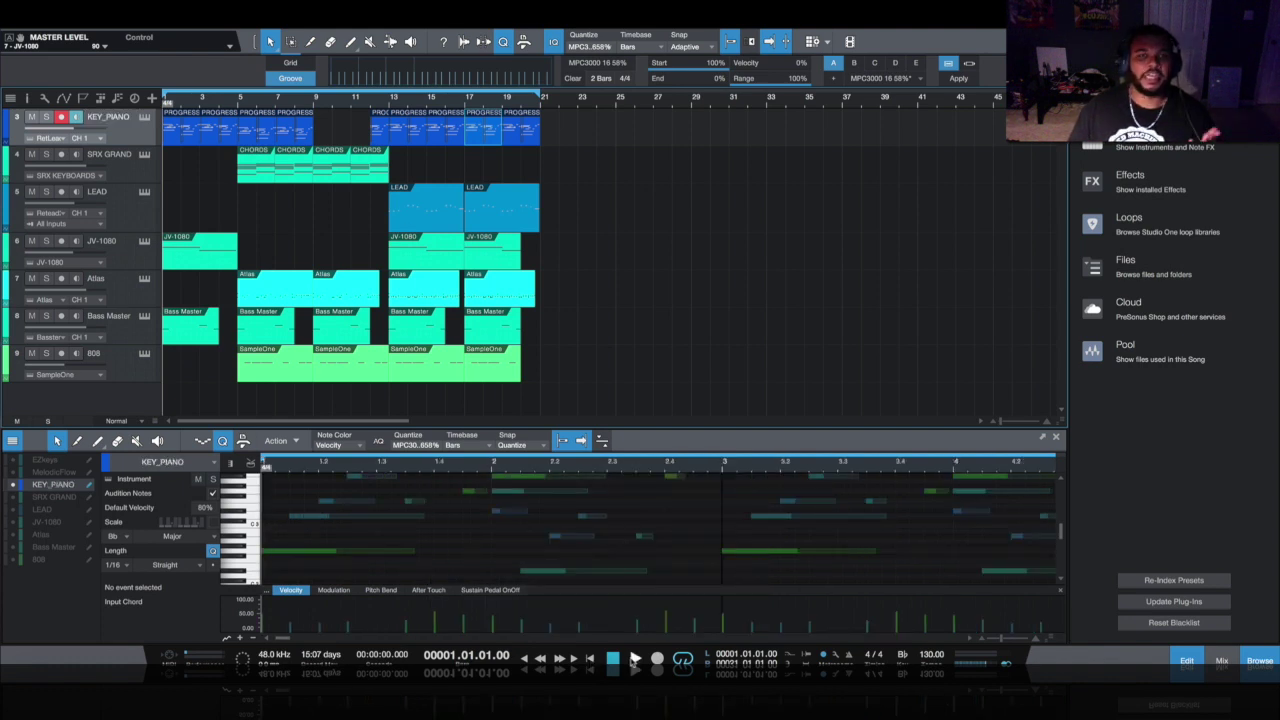
pyautogui.click(634, 661)
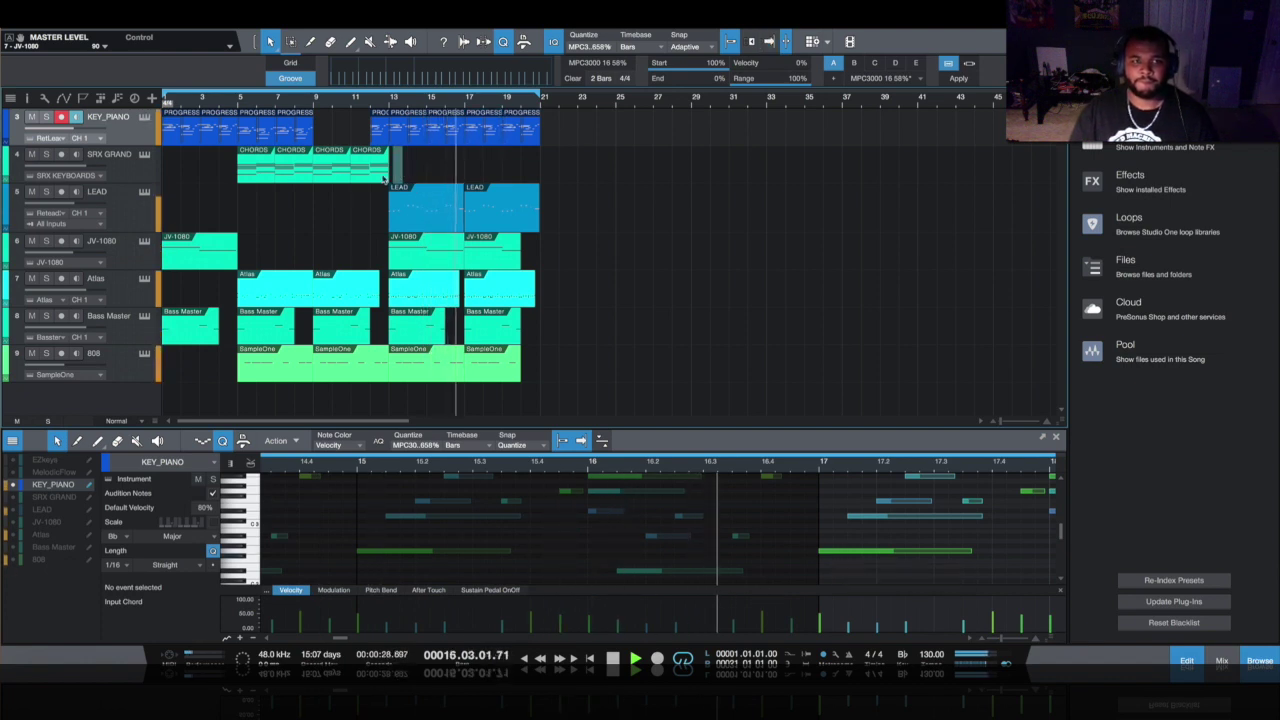
pyautogui.click(328, 178)
# Step: Copy the CHORDS clip to start at bar 17 and delete the stray third LEAD clip
pyautogui.moveTo(328, 178); pyautogui.dragTo(485, 188)
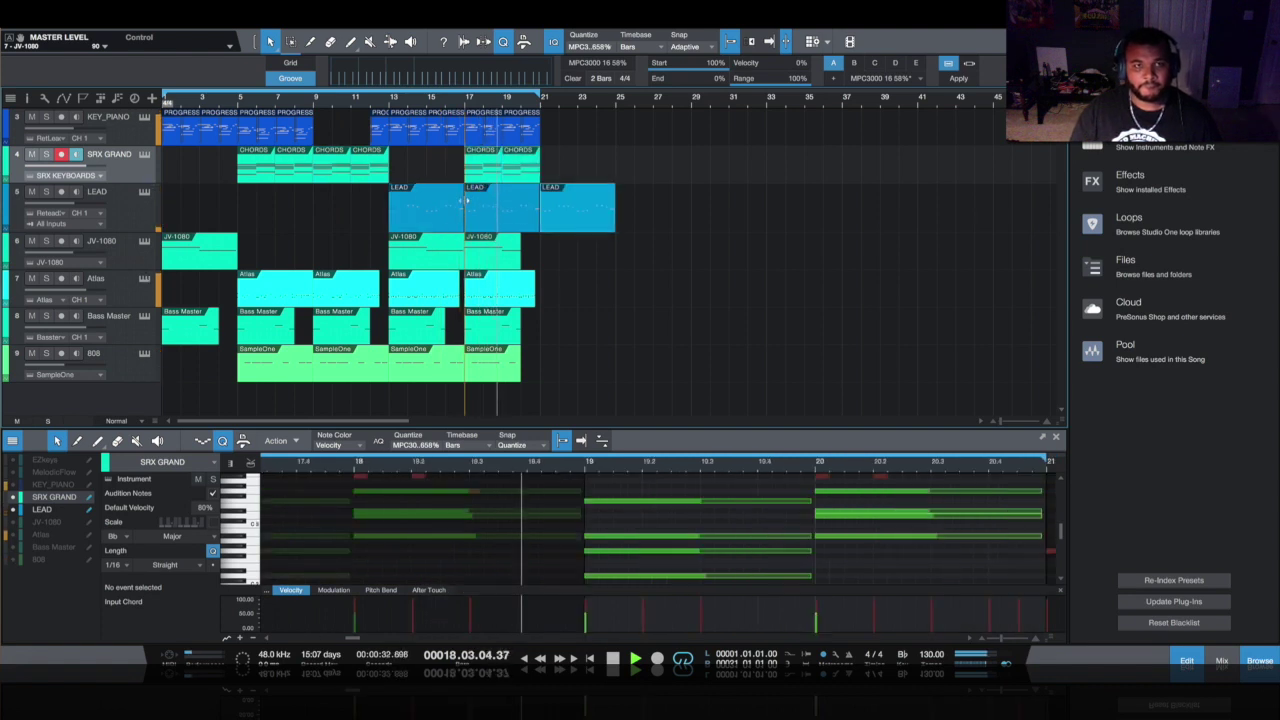
pyautogui.click(604, 222)
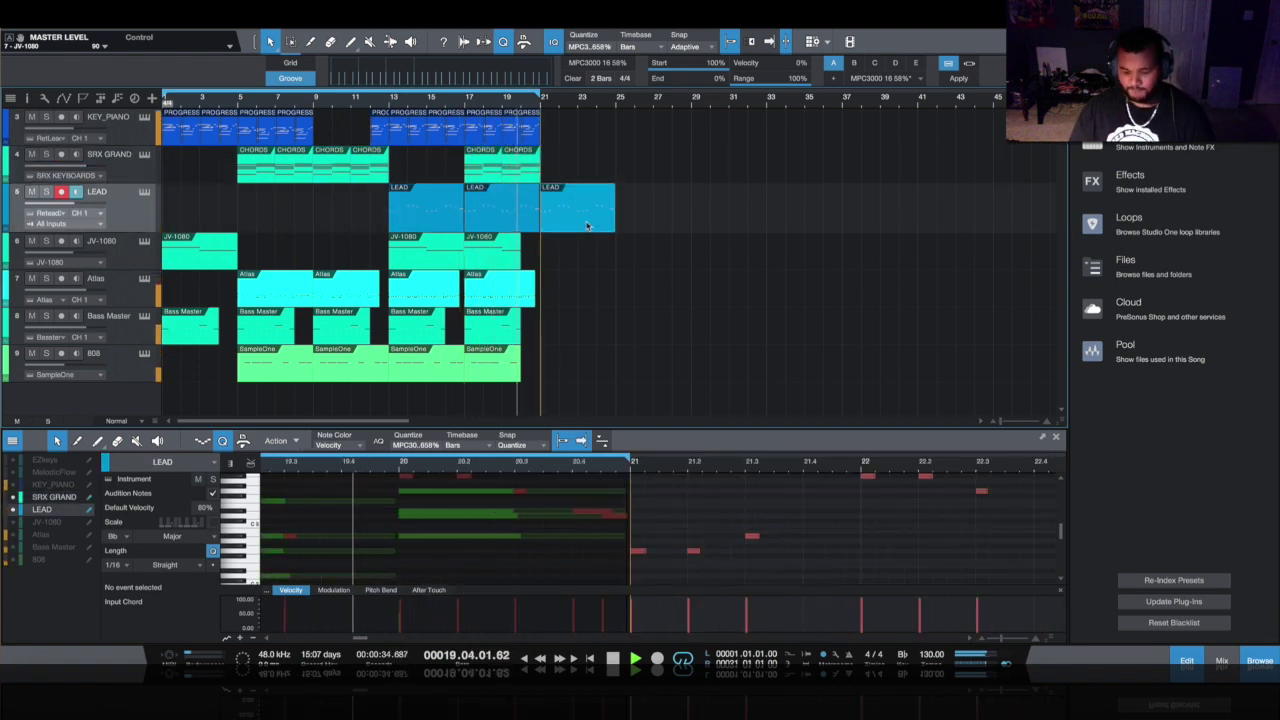
pyautogui.press('Delete')
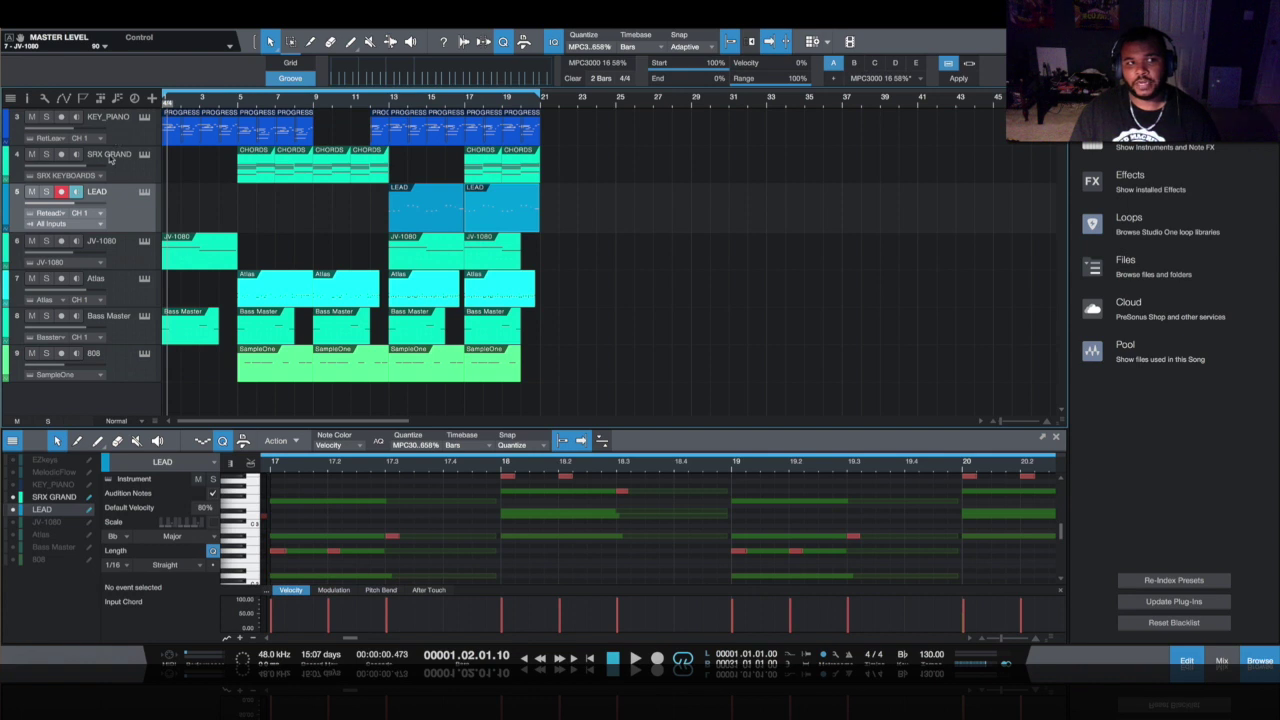
pyautogui.doubleClick(117, 118)
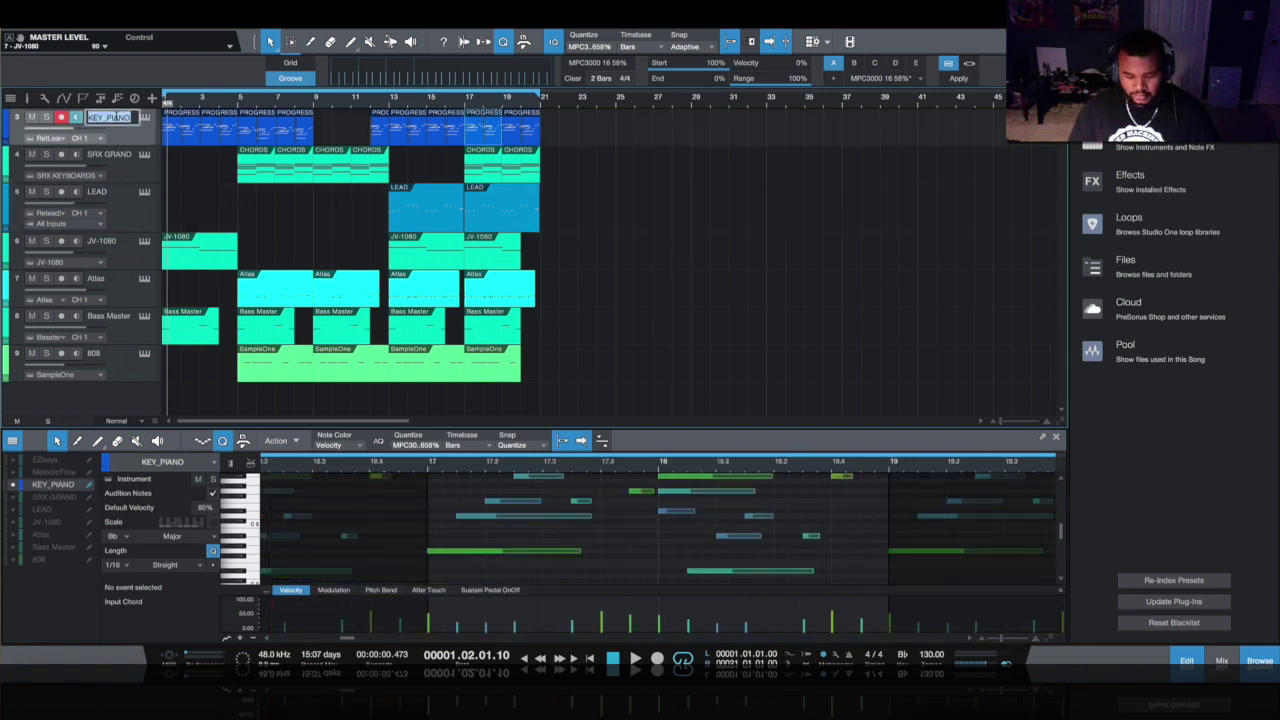
# Step: Rename the first two instrument tracks to KEY_EP and KEY_PIANO
pyautogui.write('KEY_EP')
pyautogui.press('Return')
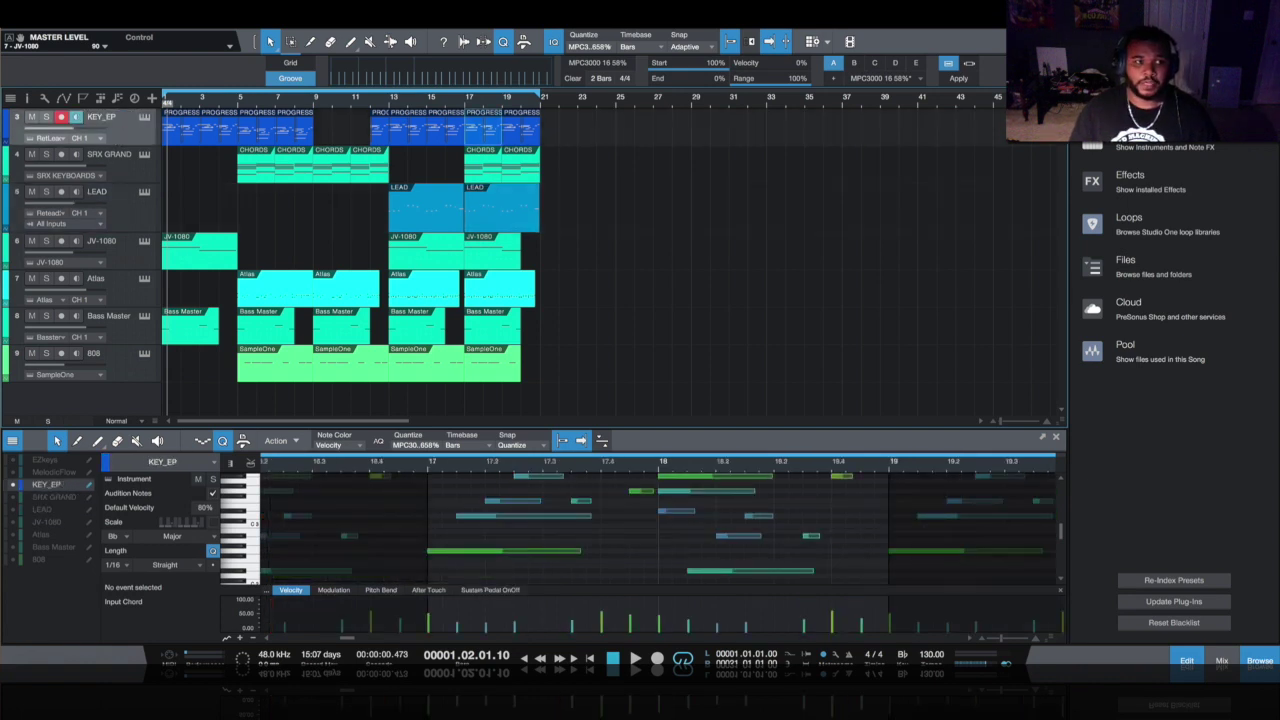
pyautogui.click(108, 155)
pyautogui.rightClick(117, 156)
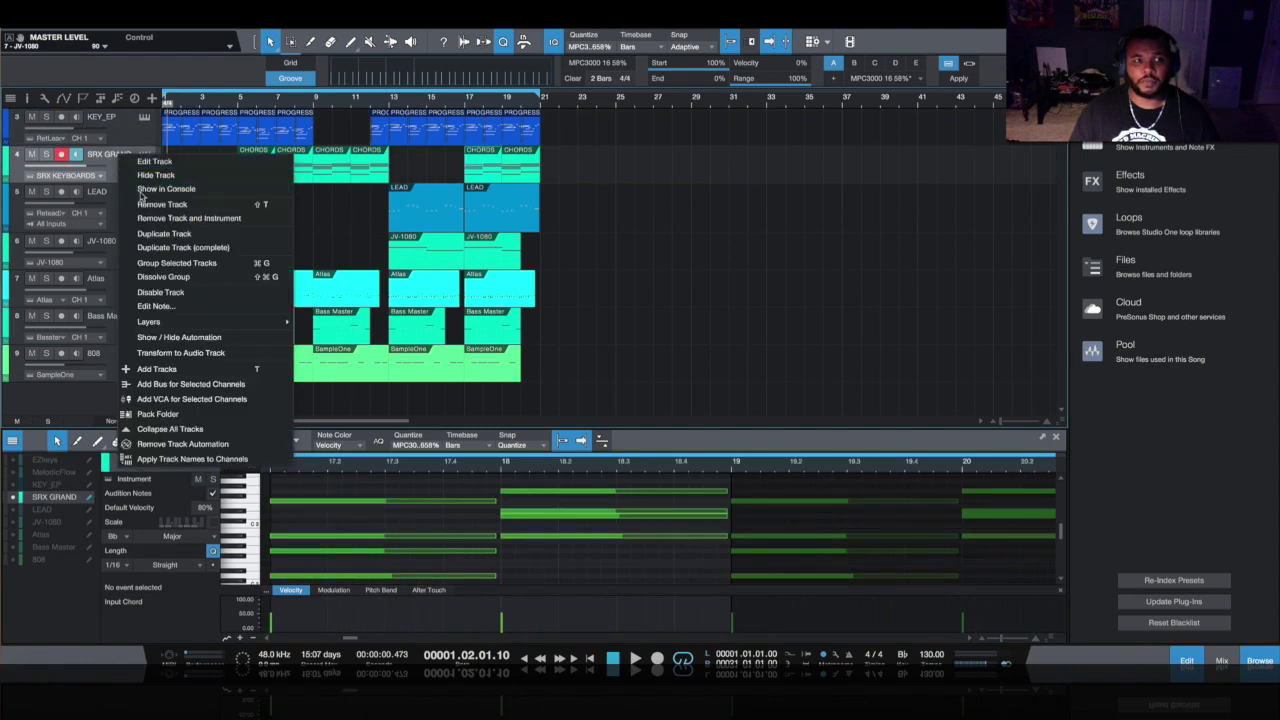
pyautogui.press('Escape')
pyautogui.doubleClick(110, 155)
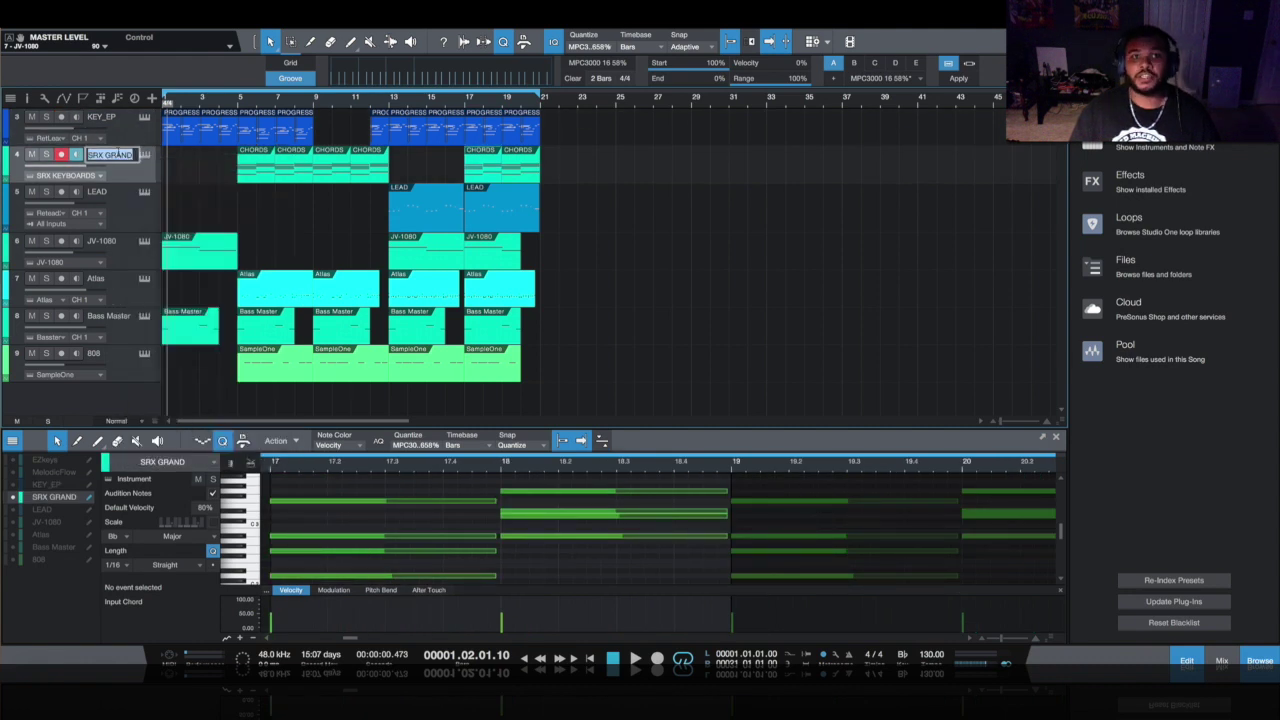
pyautogui.write('KEY_P')
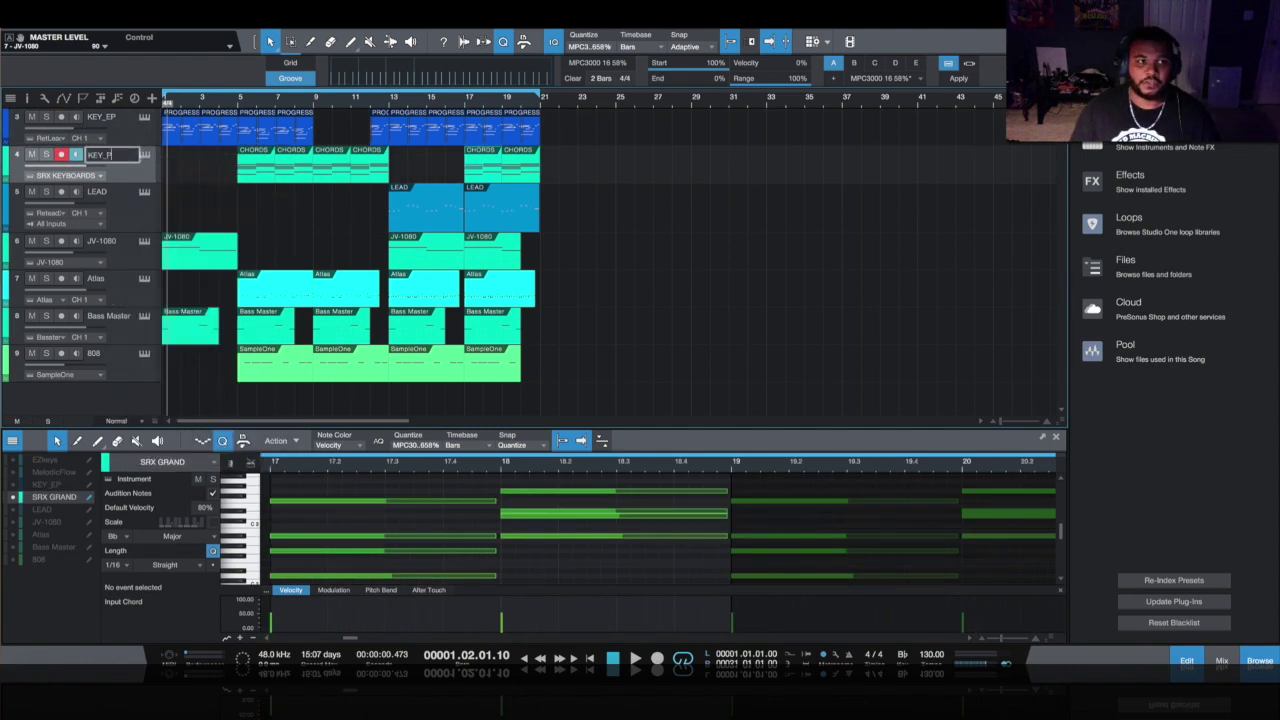
pyautogui.write('IANO')
pyautogui.press('Return')
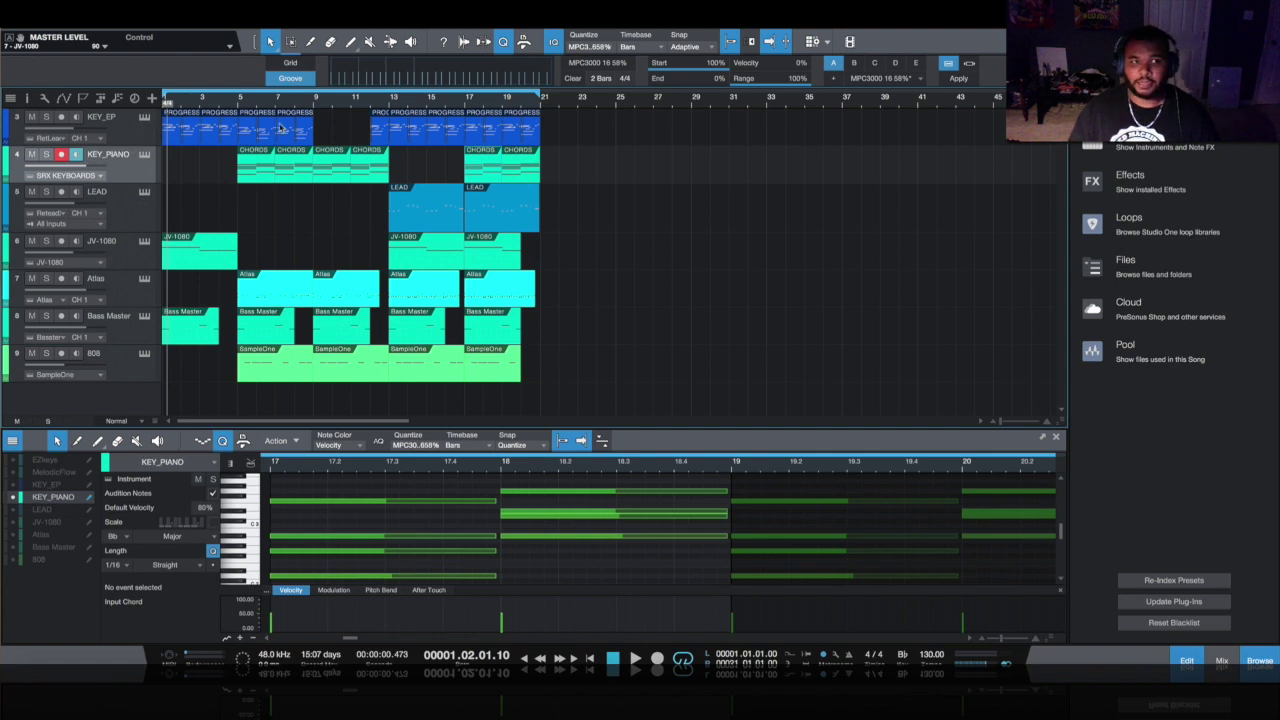
# Step: Rename the LEAD track to KEY_LEAD and the JV-1080 track to KEY_WHISTLE
pyautogui.doubleClick(100, 192)
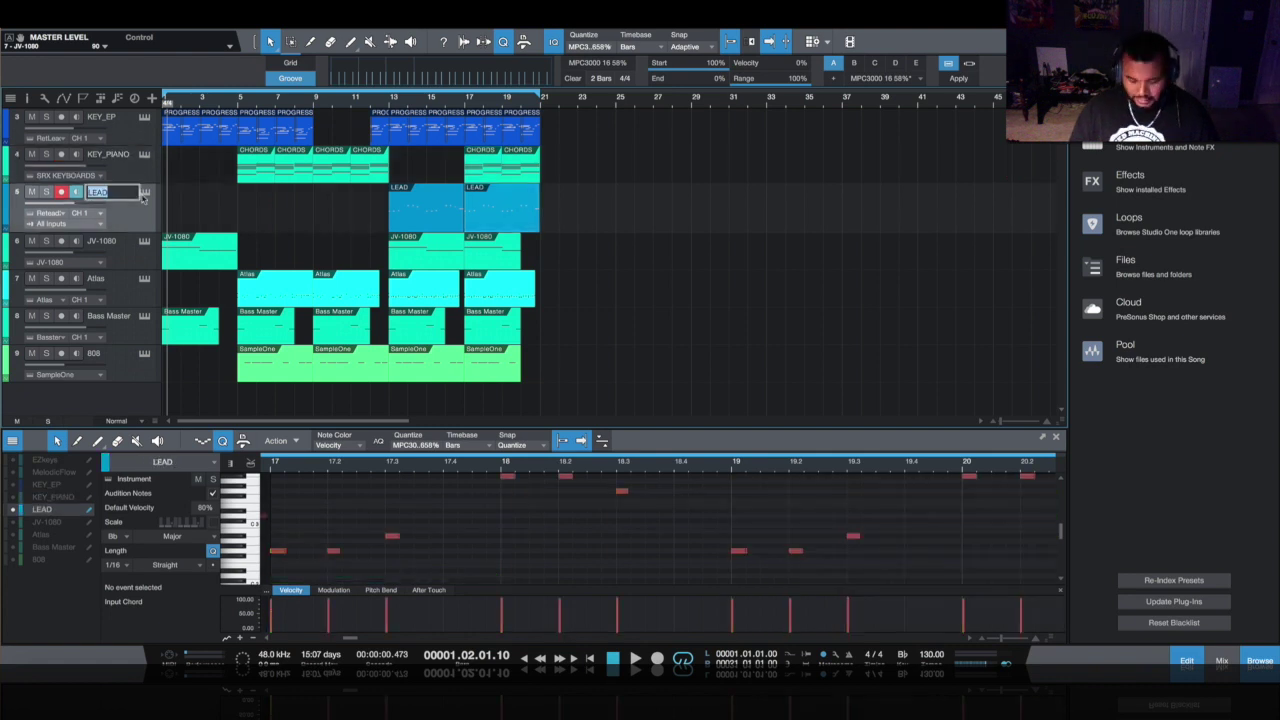
pyautogui.press('Home')
pyautogui.write('KEY_')
pyautogui.doubleClick(108, 242)
pyautogui.write('KEY_WHISTLE')
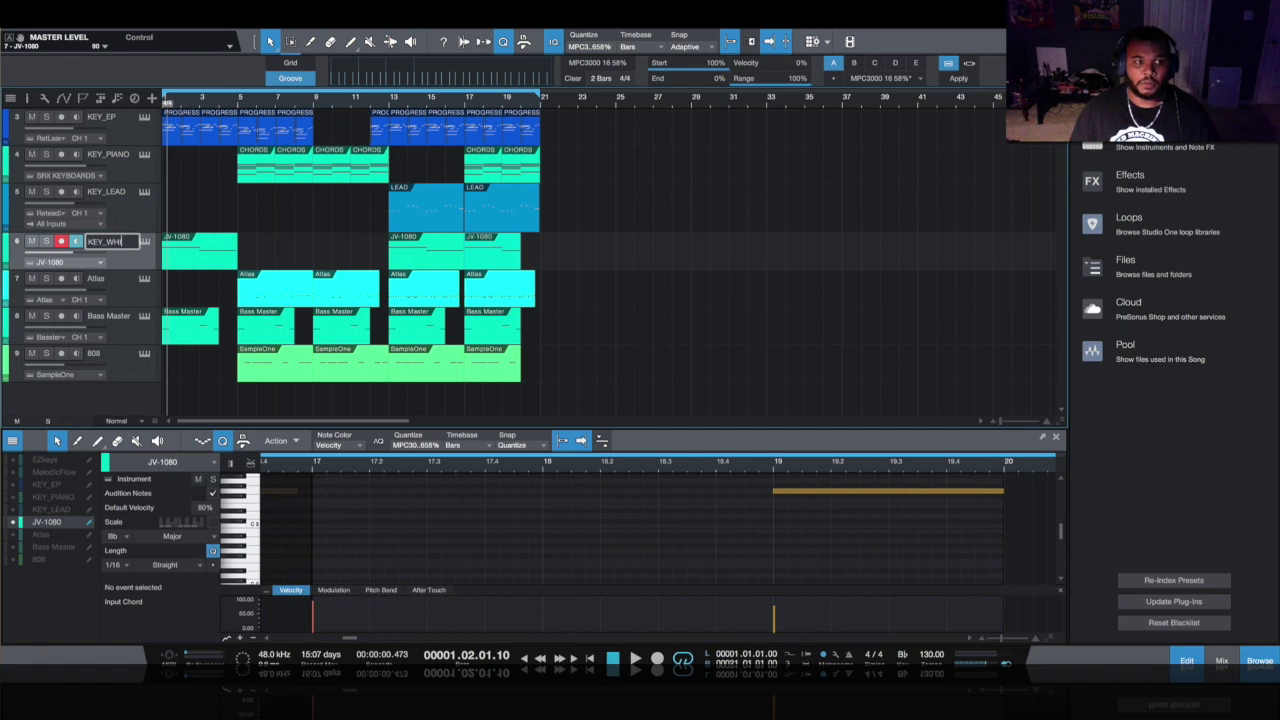
pyautogui.press('Return')
# Step: Rename the Bass Master track to BASS_SUB and the 808 track to BASS_808
pyautogui.click(127, 282)
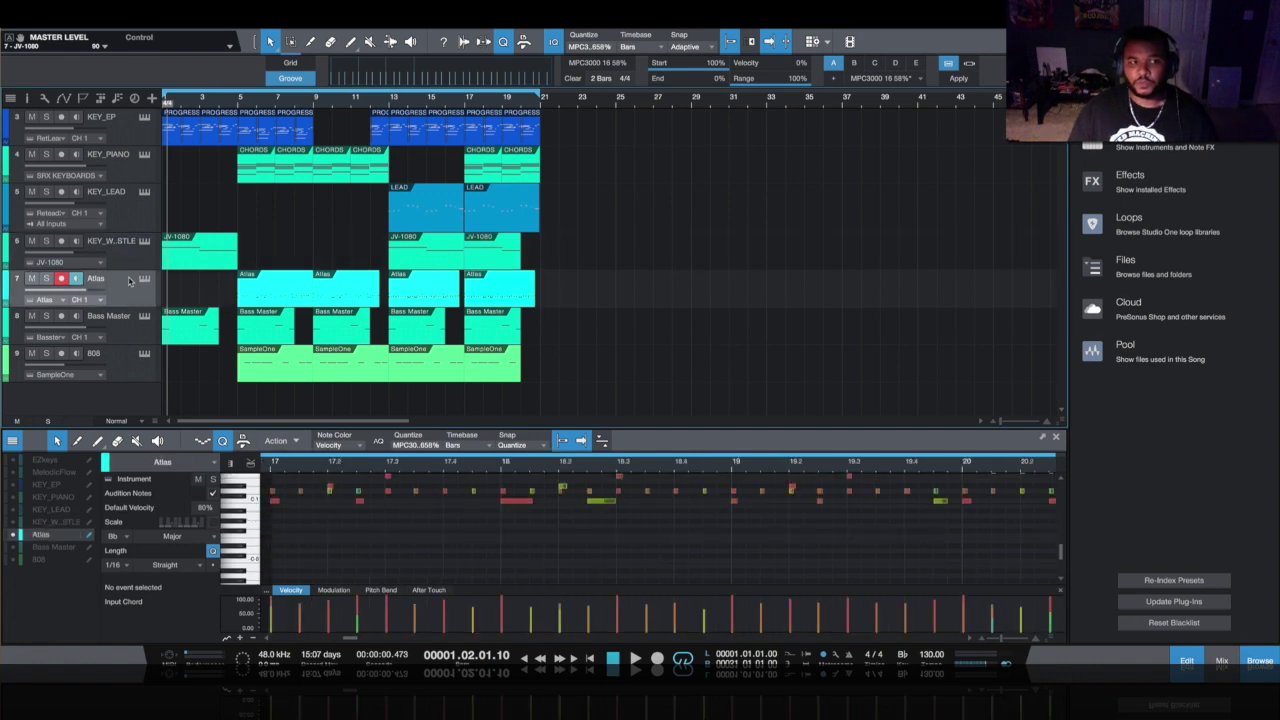
pyautogui.doubleClick(112, 316)
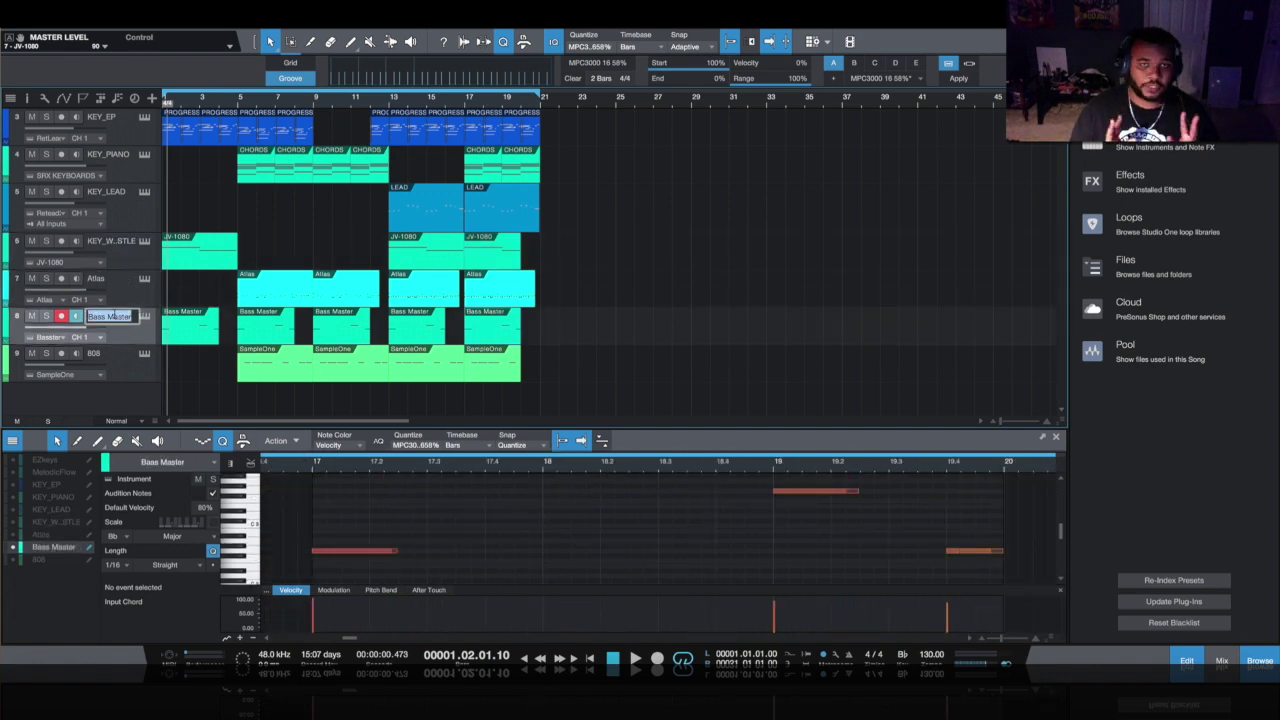
pyautogui.write('BASS_')
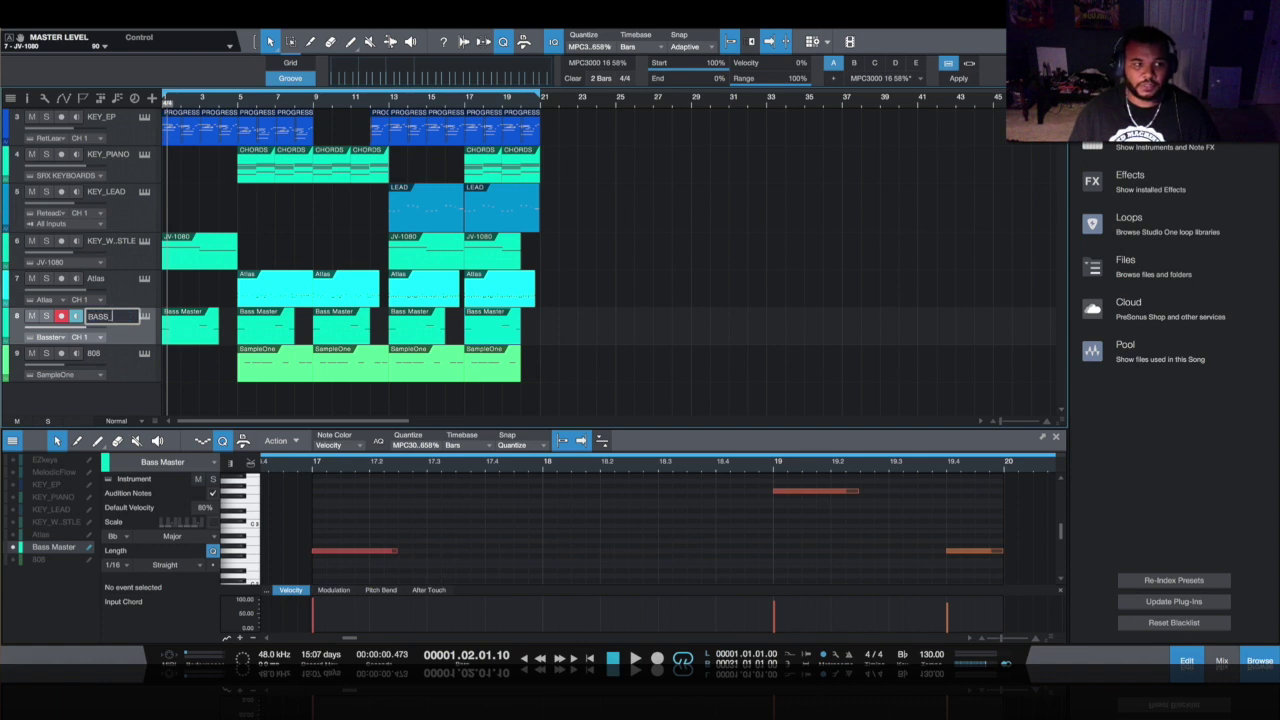
pyautogui.write('SUB')
pyautogui.press('Return')
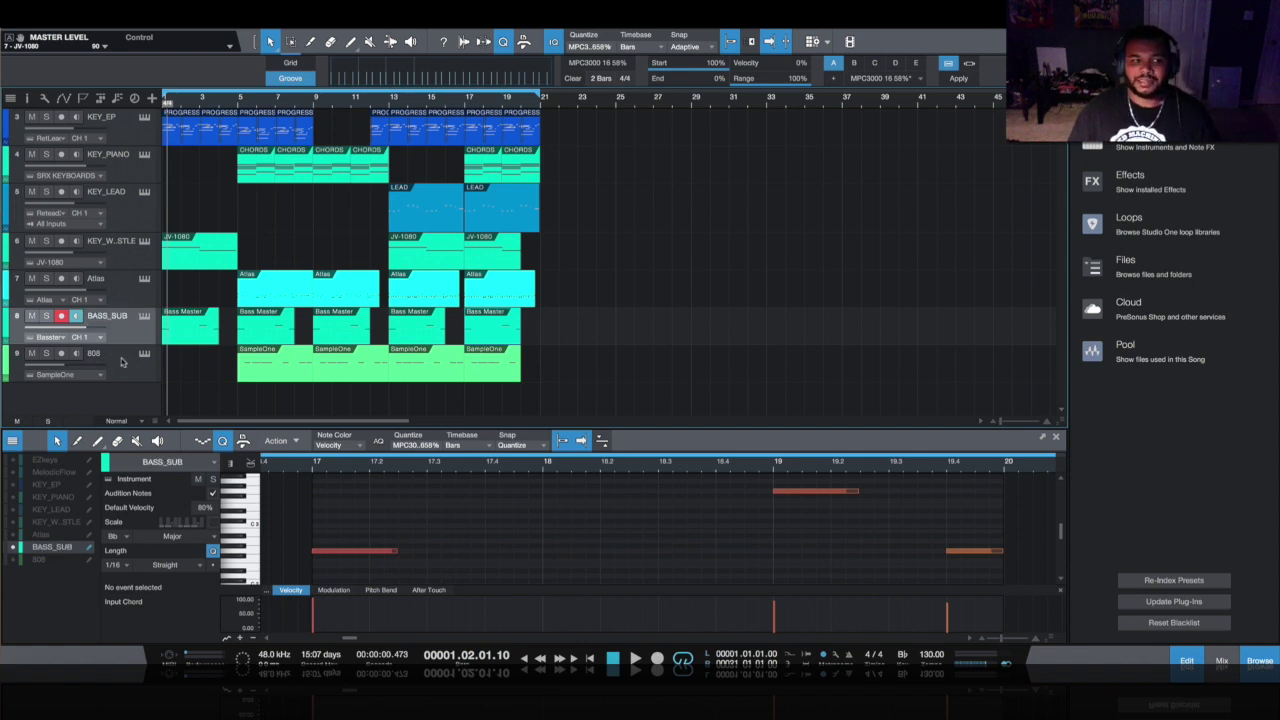
pyautogui.doubleClick(108, 356)
pyautogui.write('BASS_808')
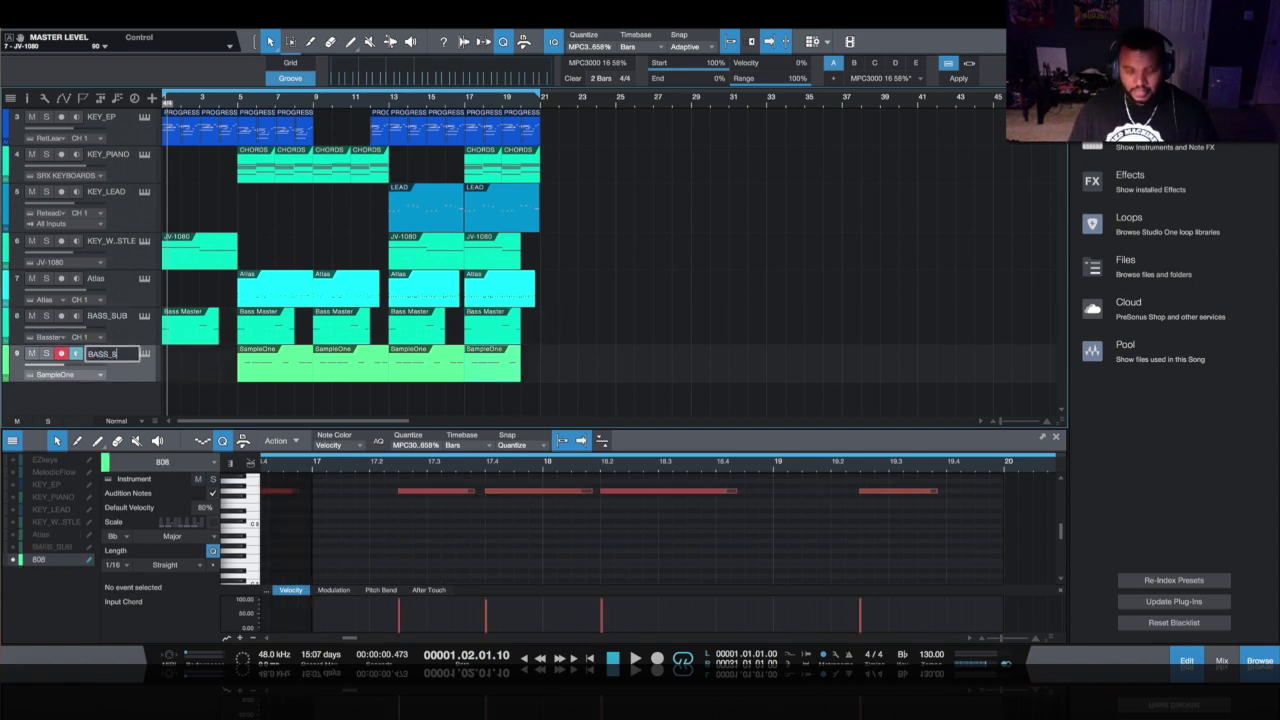
pyautogui.press('Return')
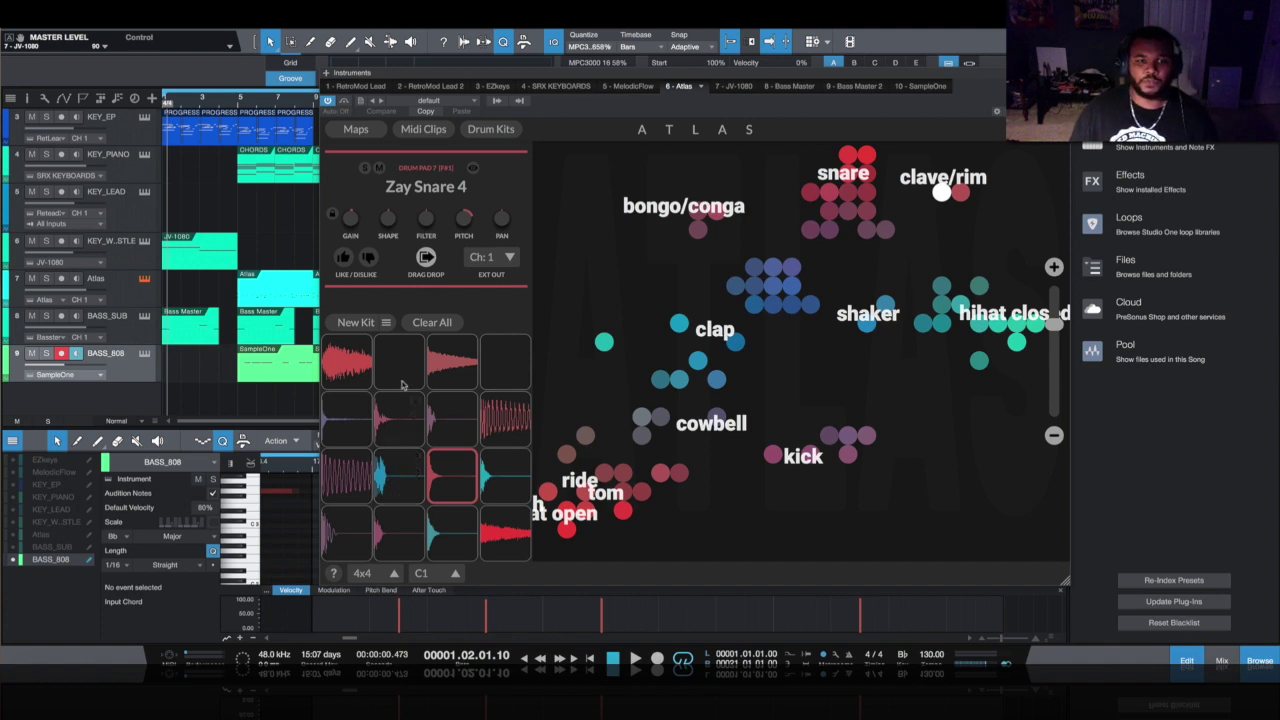
# Step: In Atlas, route the clap pad to output channel 3
pyautogui.click(340, 527)
pyautogui.click(500, 257)
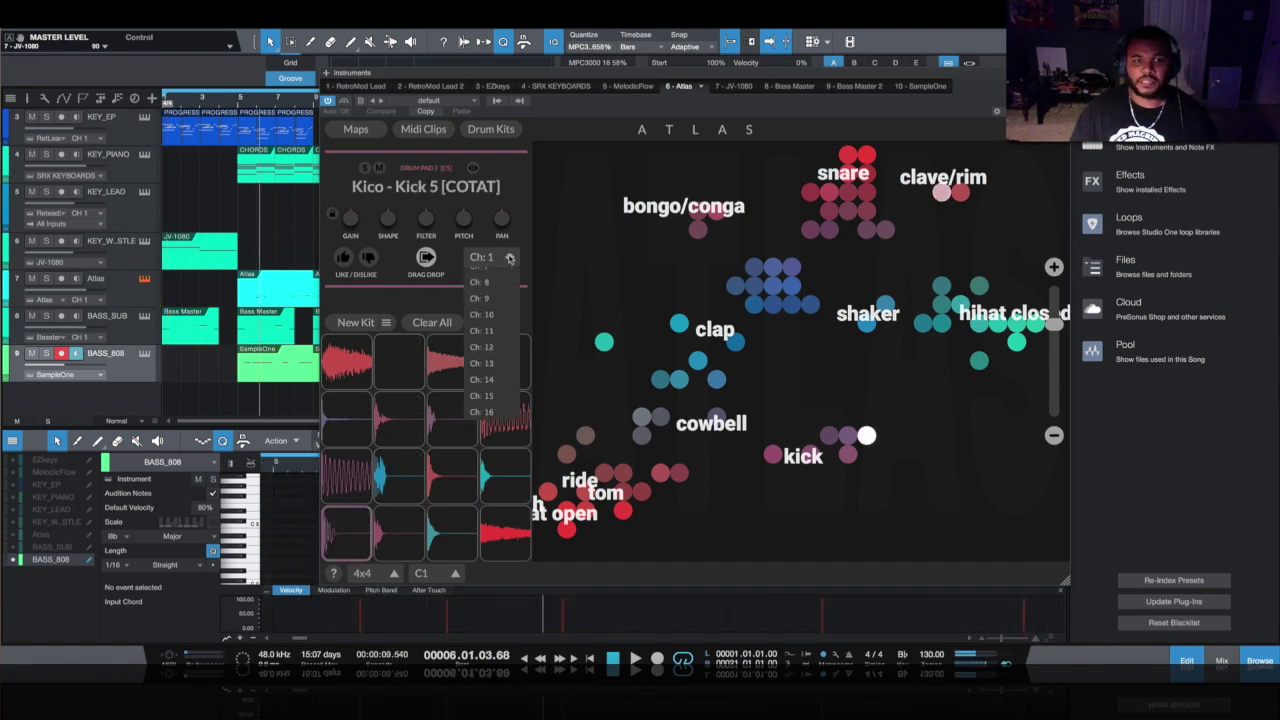
pyautogui.click(476, 305)
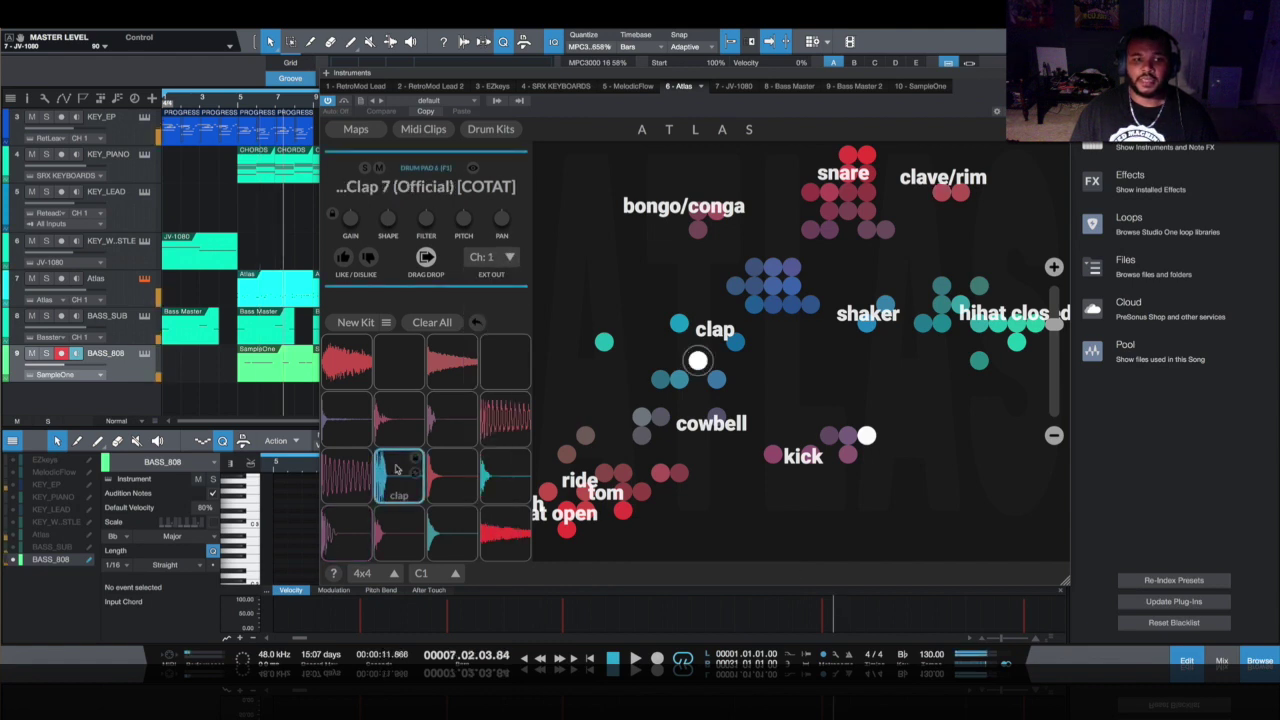
pyautogui.click(500, 257)
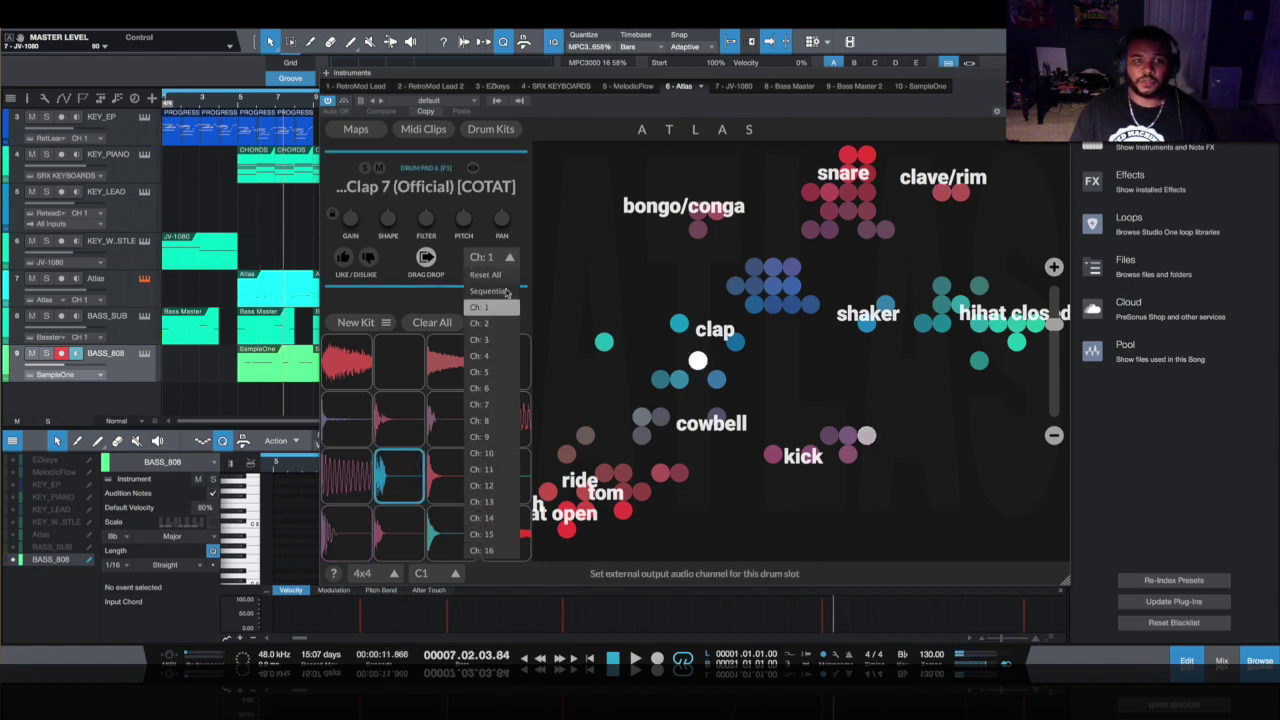
pyautogui.click(500, 341)
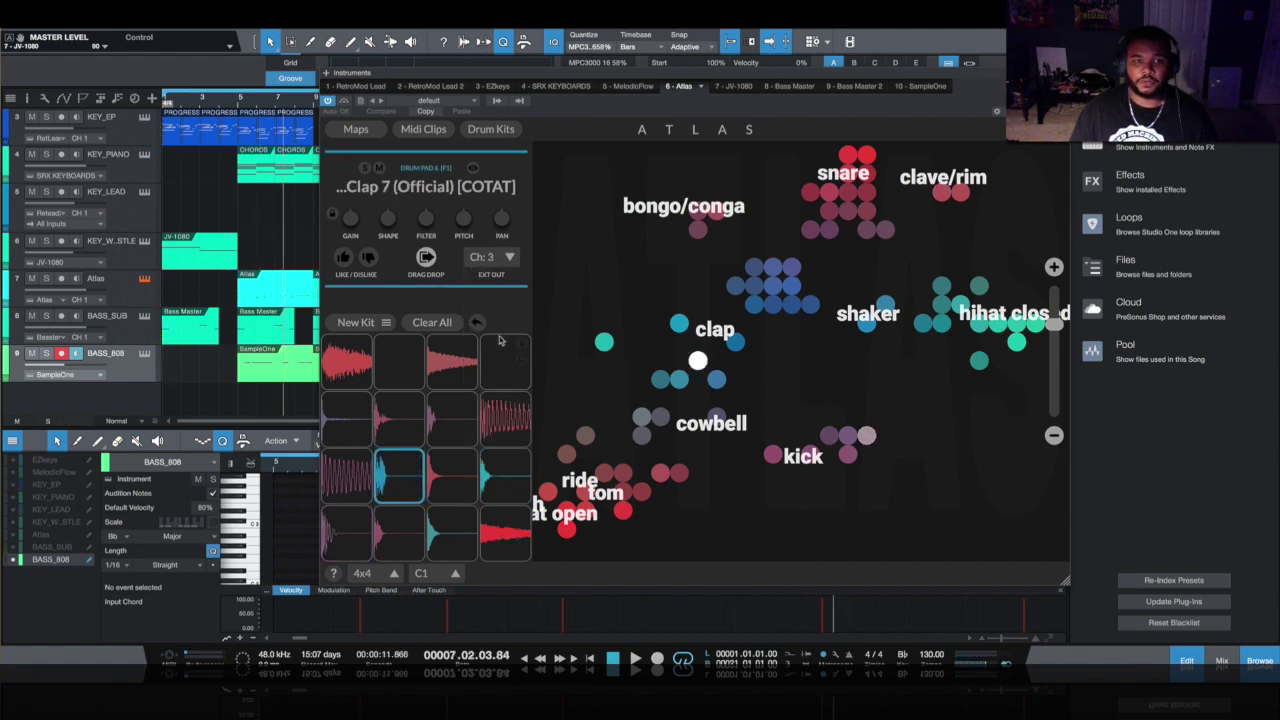
# Step: Show the mixer console with the separate Atlas output channels
pyautogui.click(498, 104)
pyautogui.click(1065, 227)
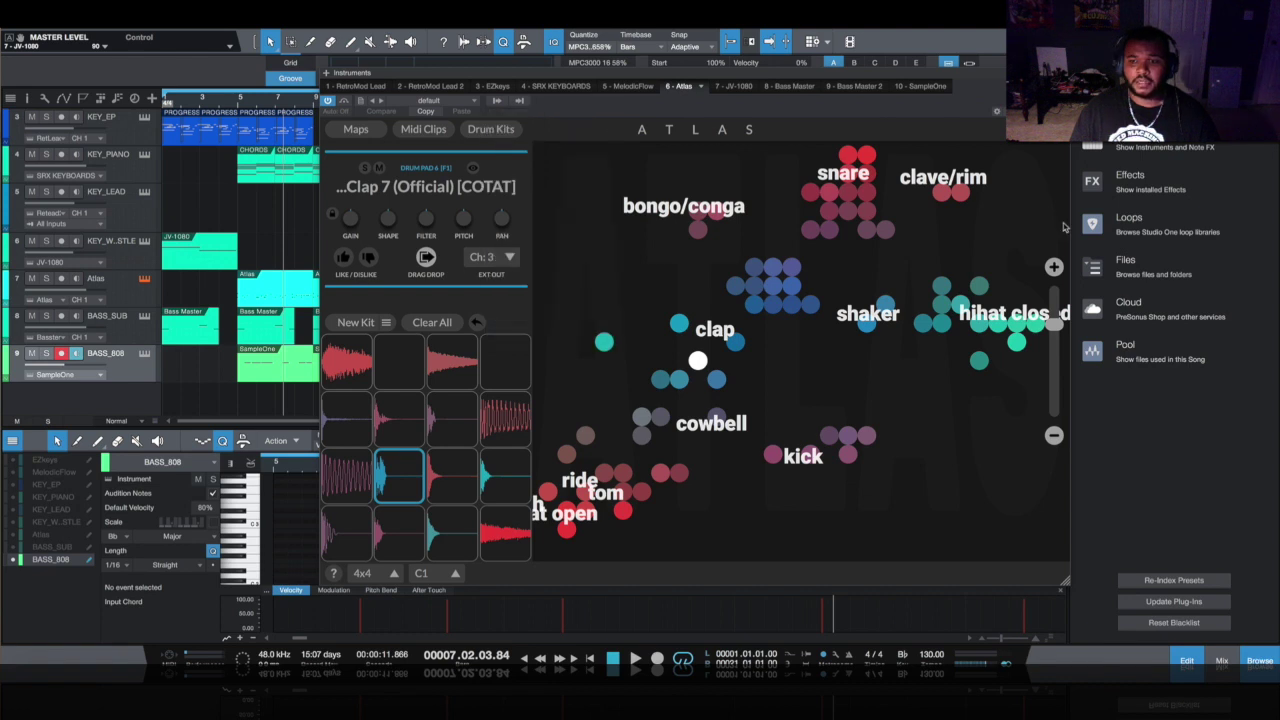
pyautogui.click(1222, 662)
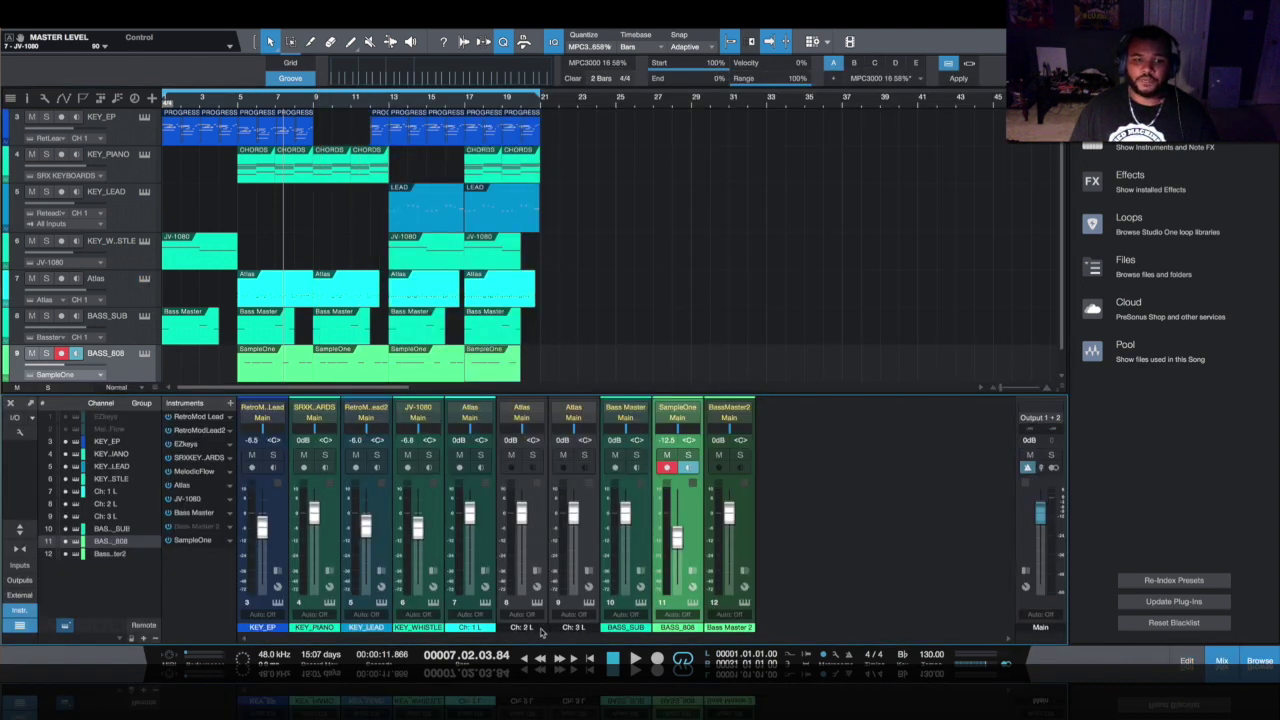
# Step: Name mixer channels 7, 8 and 9 DRUMS, KICK and CLAP
pyautogui.click(470, 627)
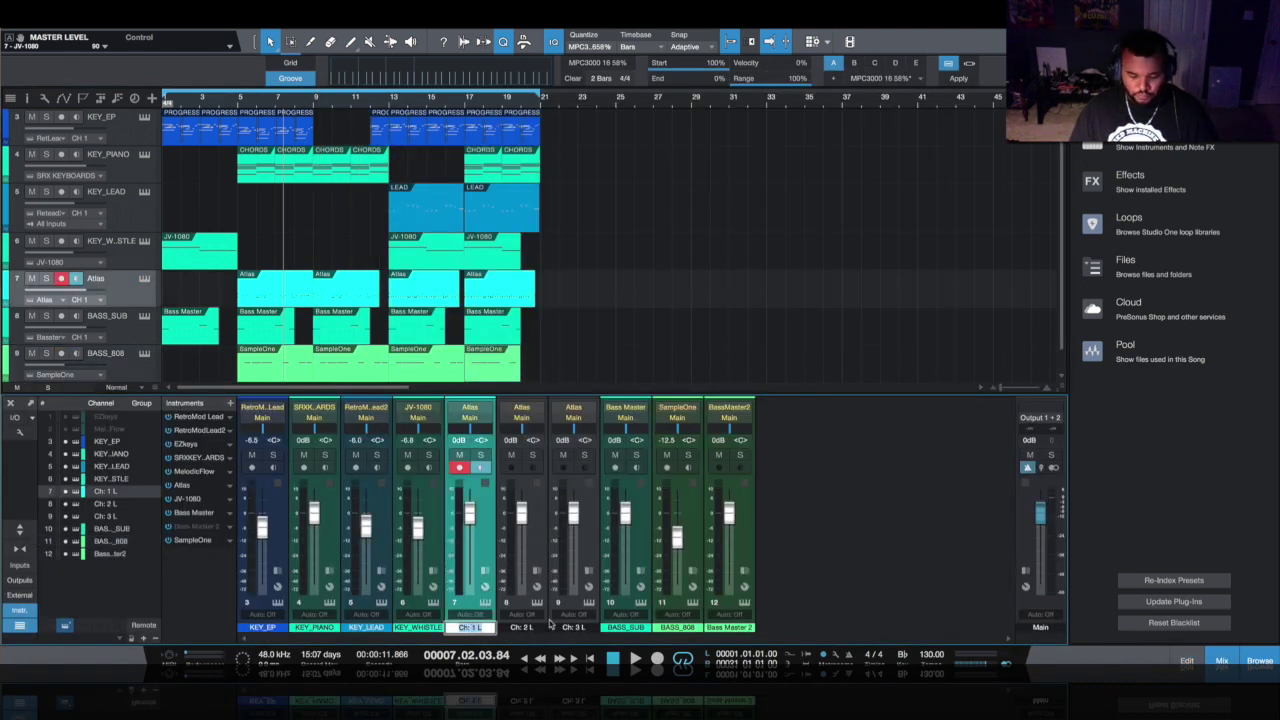
pyautogui.write('DRUMS')
pyautogui.press('Return')
pyautogui.doubleClick(521, 627)
pyautogui.write('KICK')
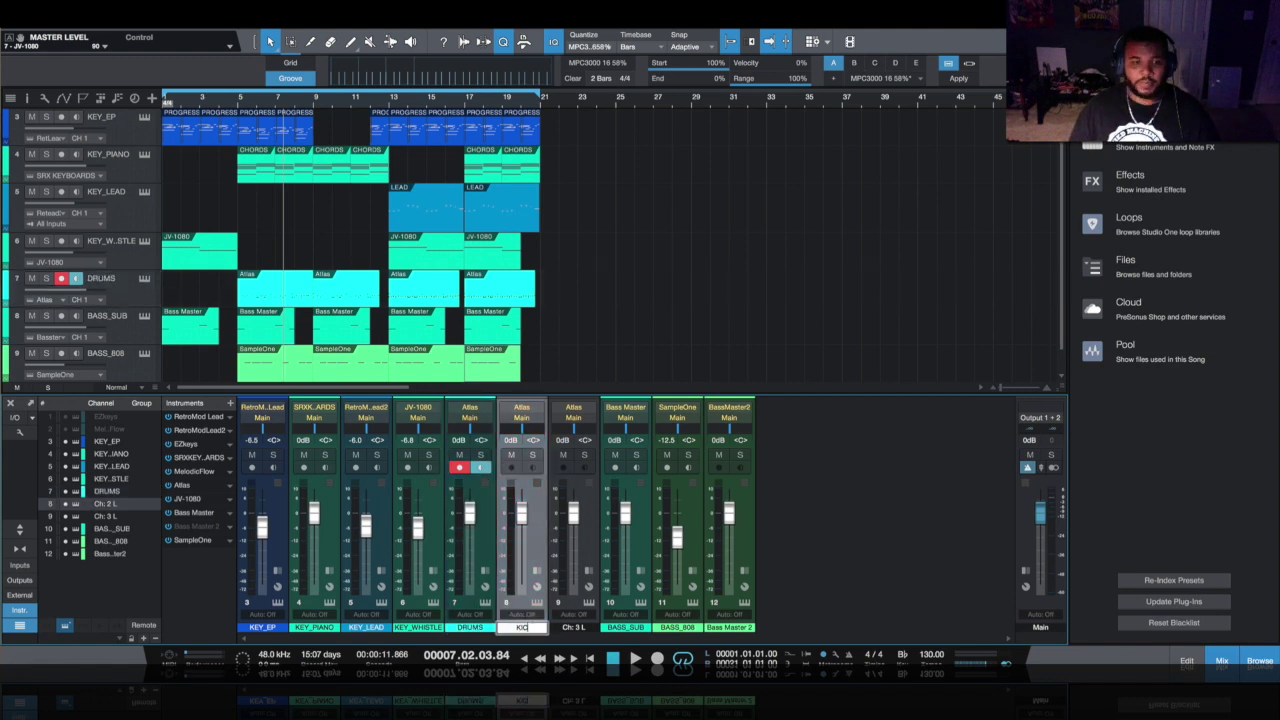
pyautogui.press('Return')
pyautogui.doubleClick(573, 627)
pyautogui.write('CLAP')
pyautogui.press('Return')
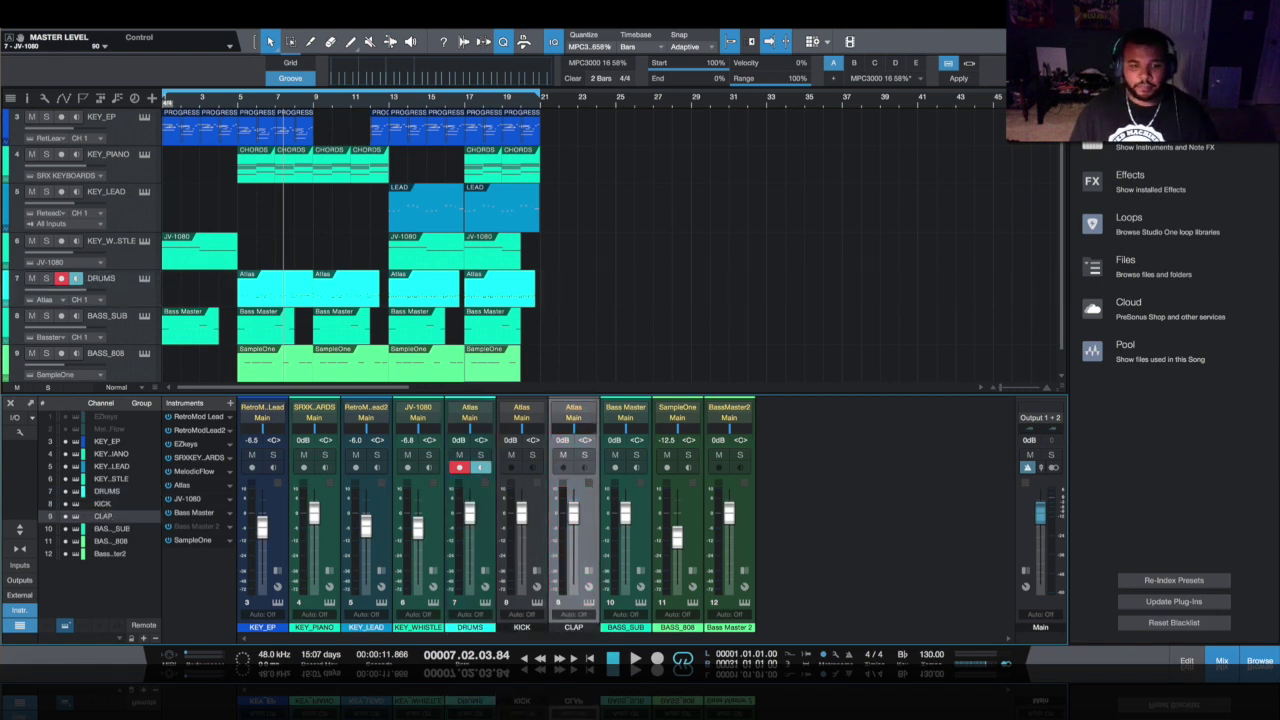
pyautogui.scroll(-1, 575, 270)
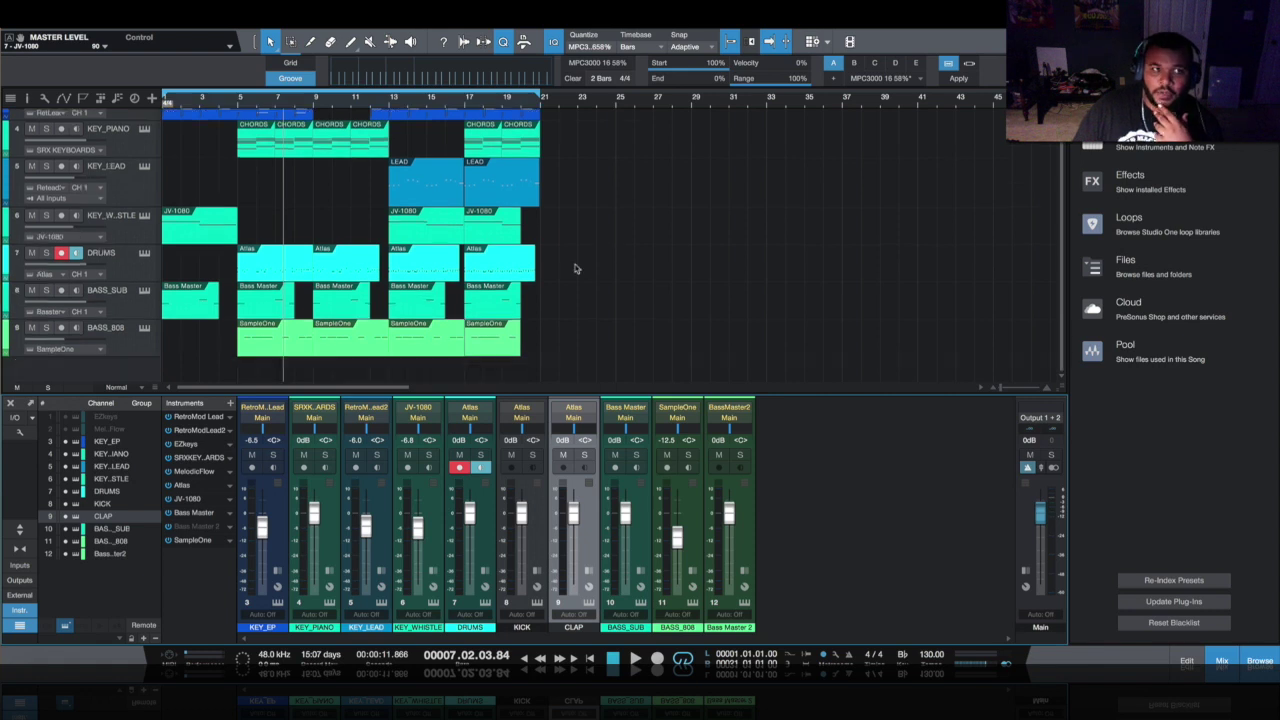
pyautogui.scroll(1, 575, 268)
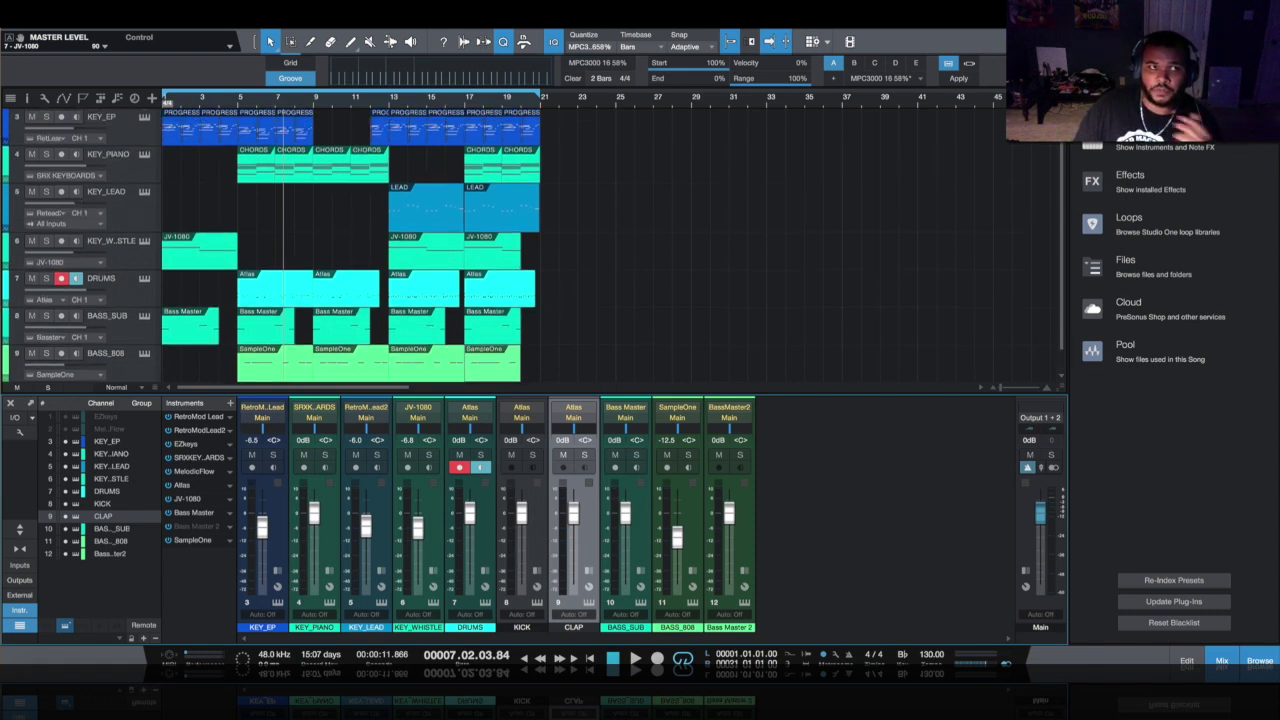
pyautogui.click(165, 12)
pyautogui.click(183, 58)
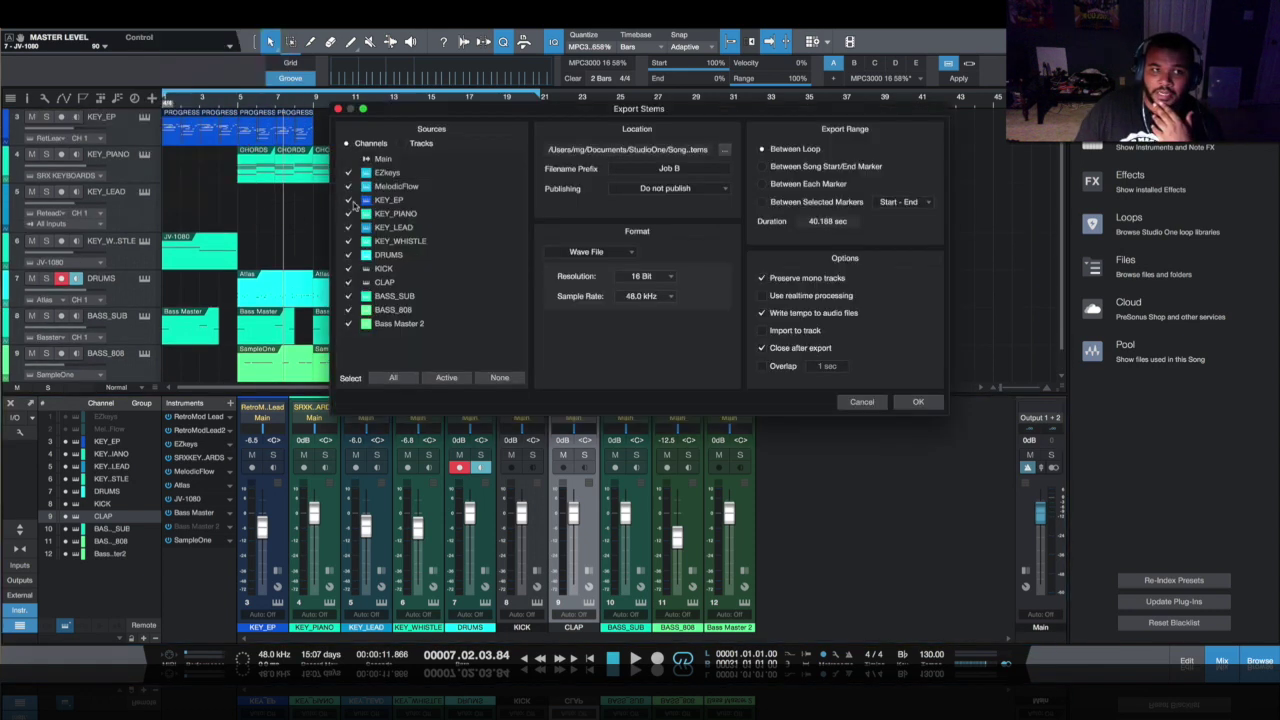
pyautogui.click(406, 145)
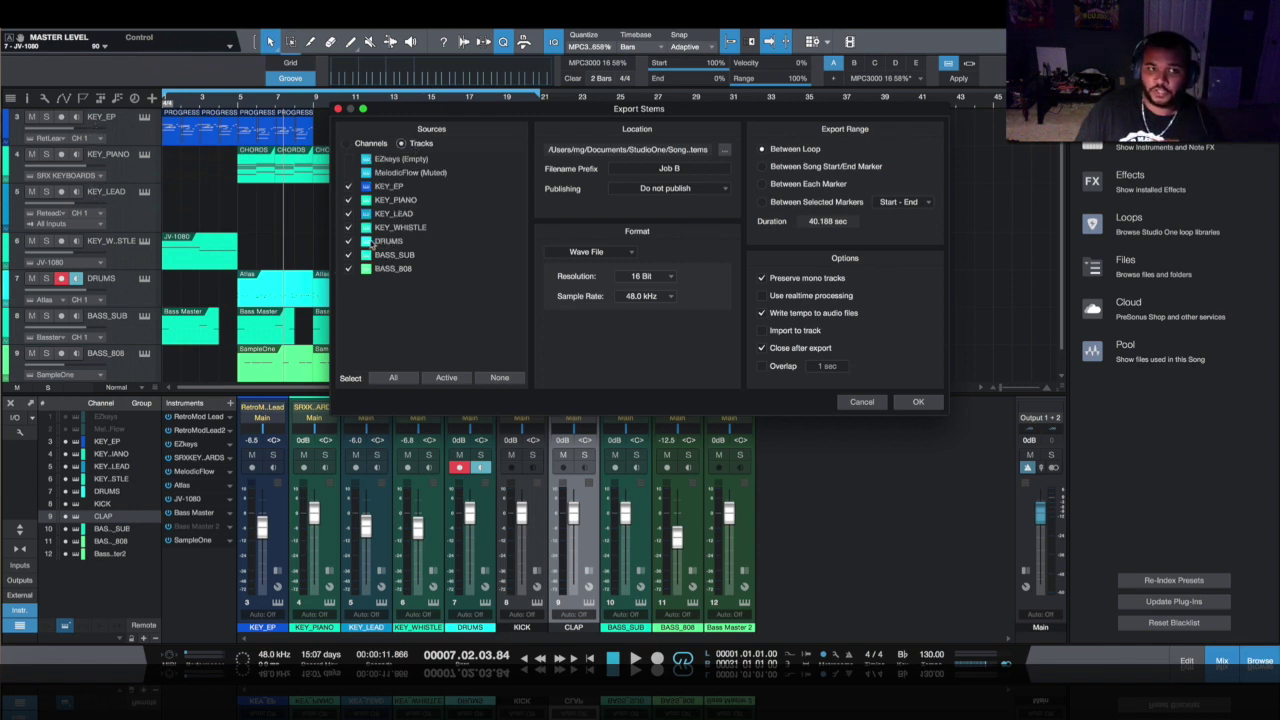
pyautogui.click(369, 144)
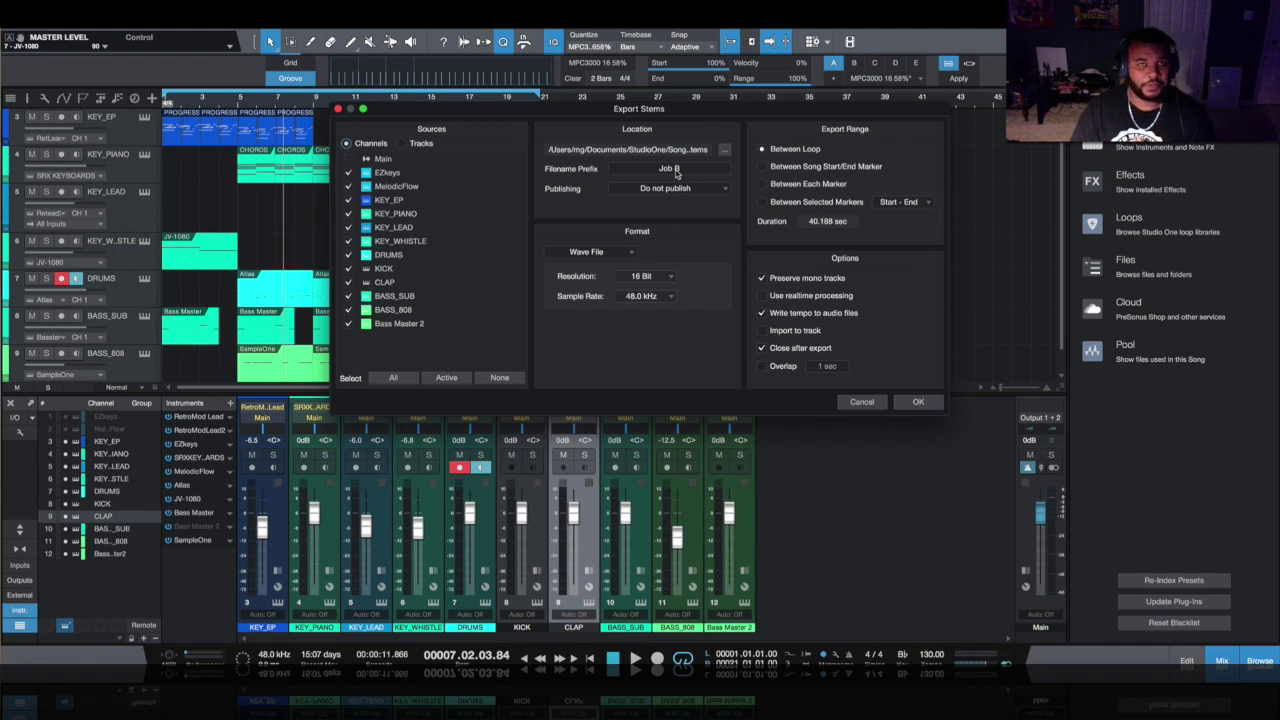
pyautogui.press('Return')
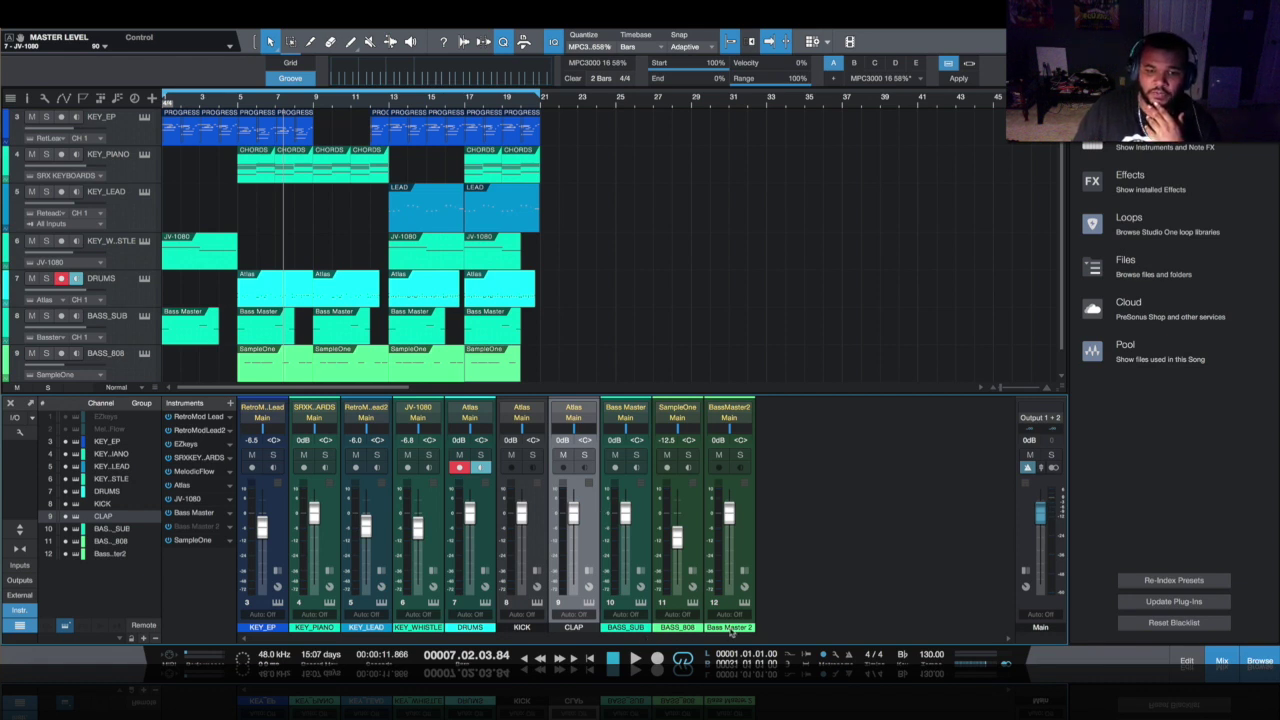
# Step: Route the KEY_EP through KEY_WHISTLE channels into a new bus named BUS_KEYS
pyautogui.scroll(-1, 150, 276)
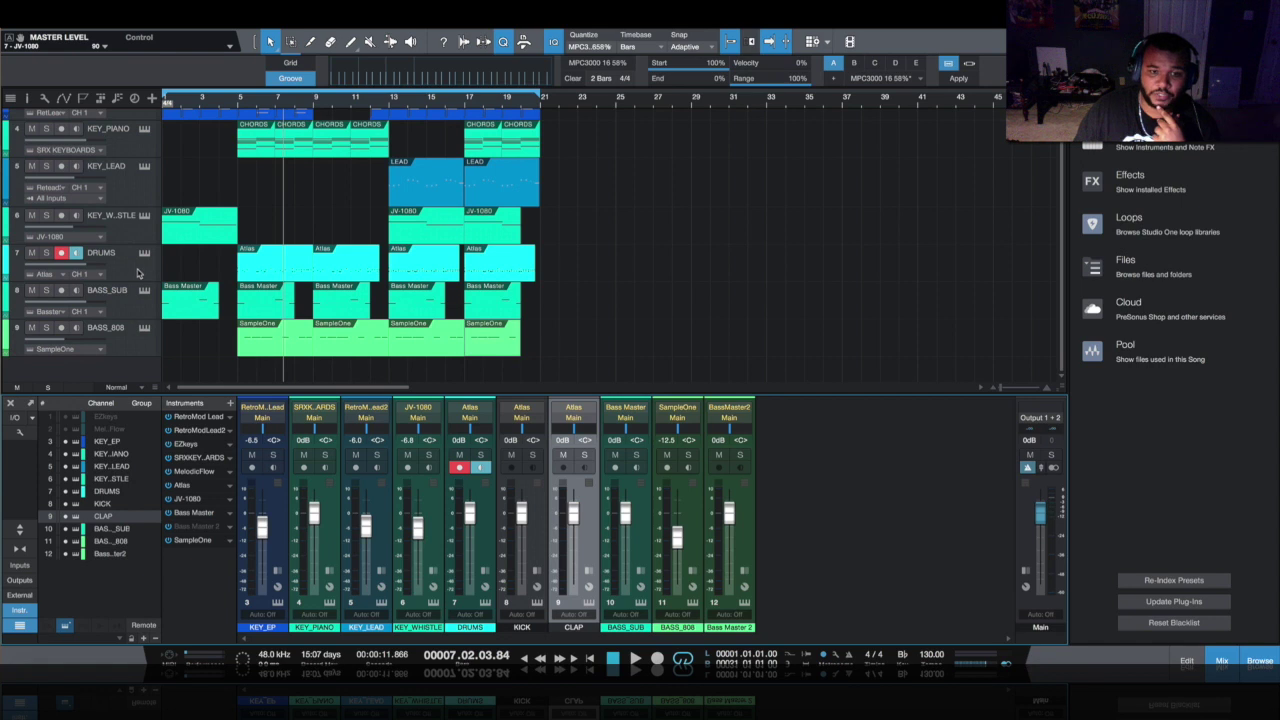
pyautogui.click(136, 308)
pyautogui.click(133, 352)
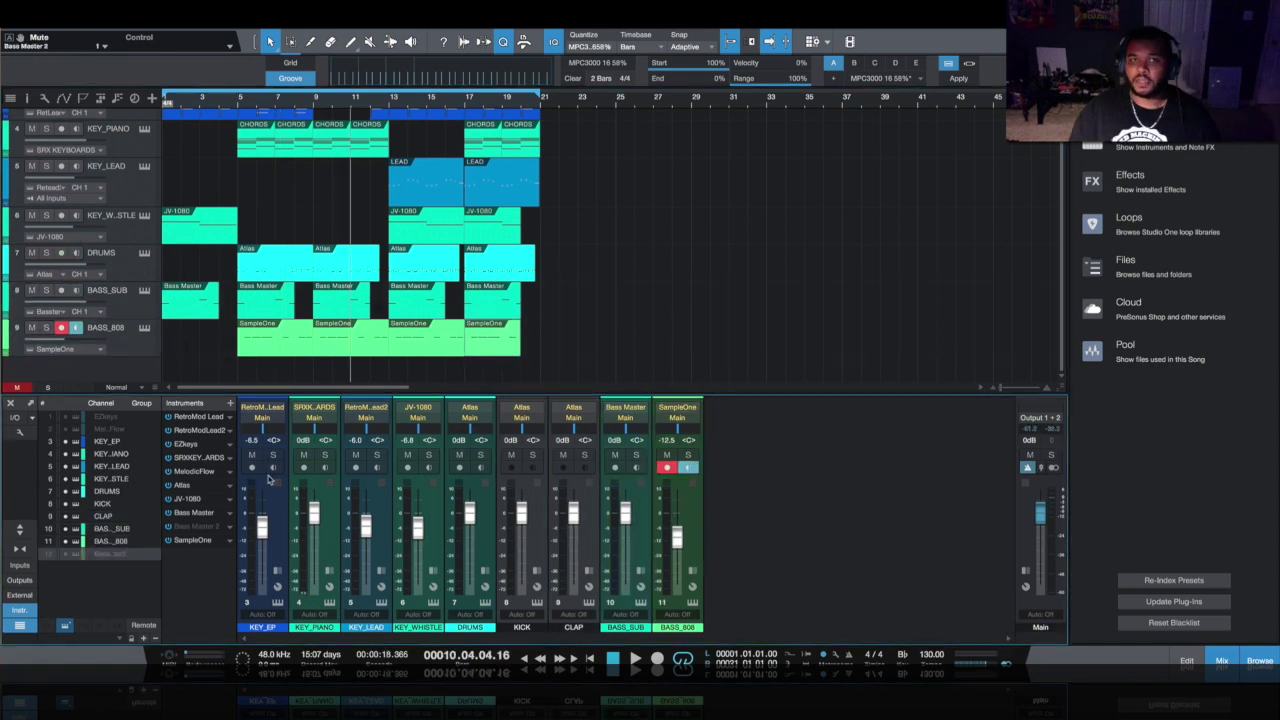
pyautogui.click(285, 507)
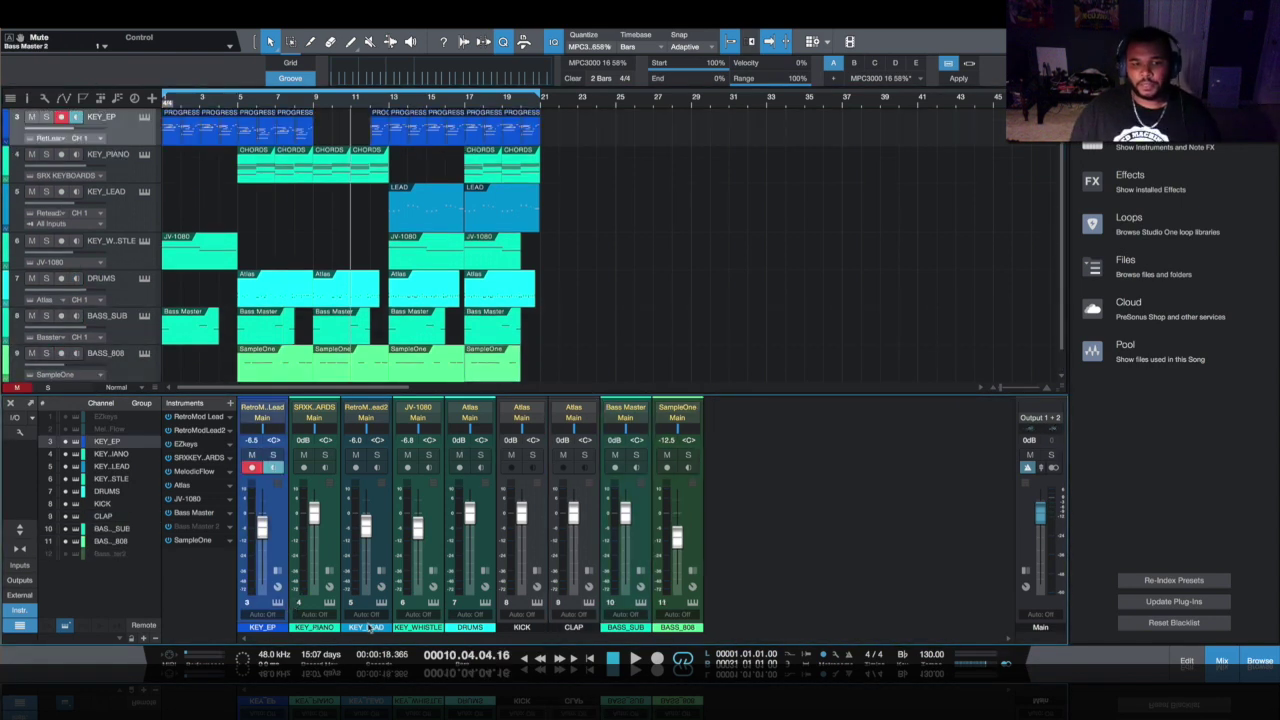
pyautogui.click(434, 502)
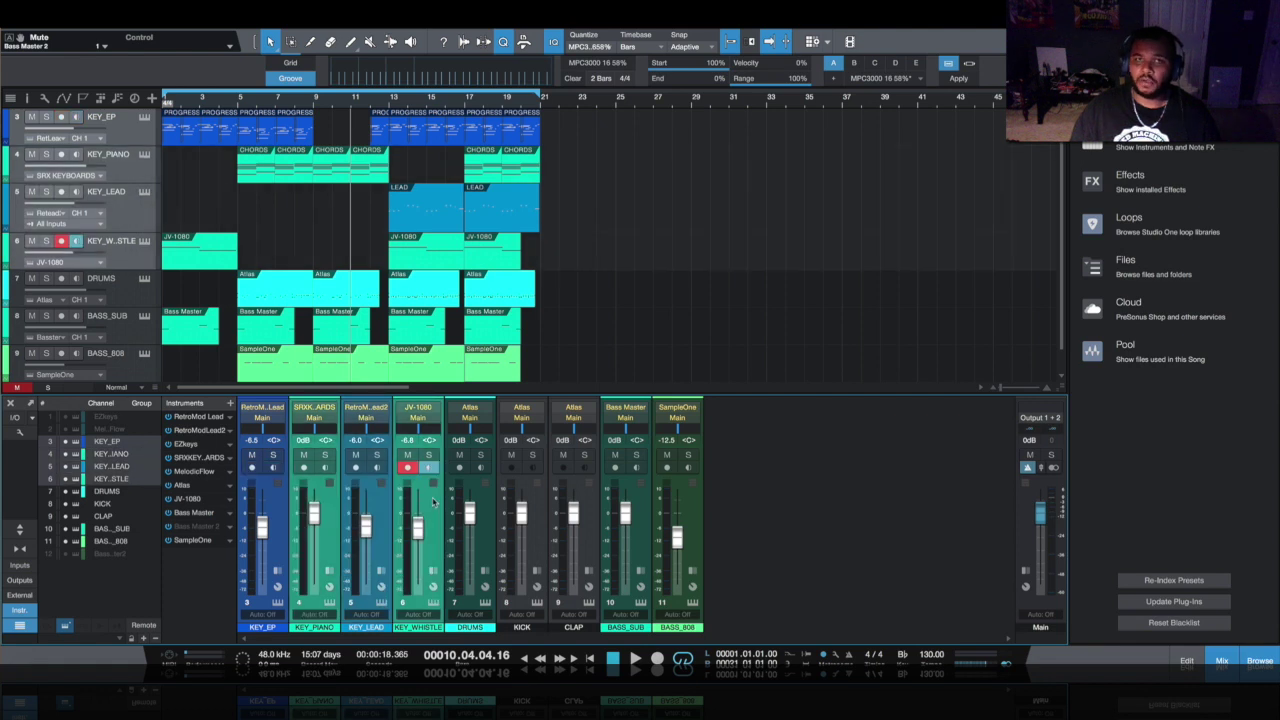
pyautogui.rightClick(434, 502)
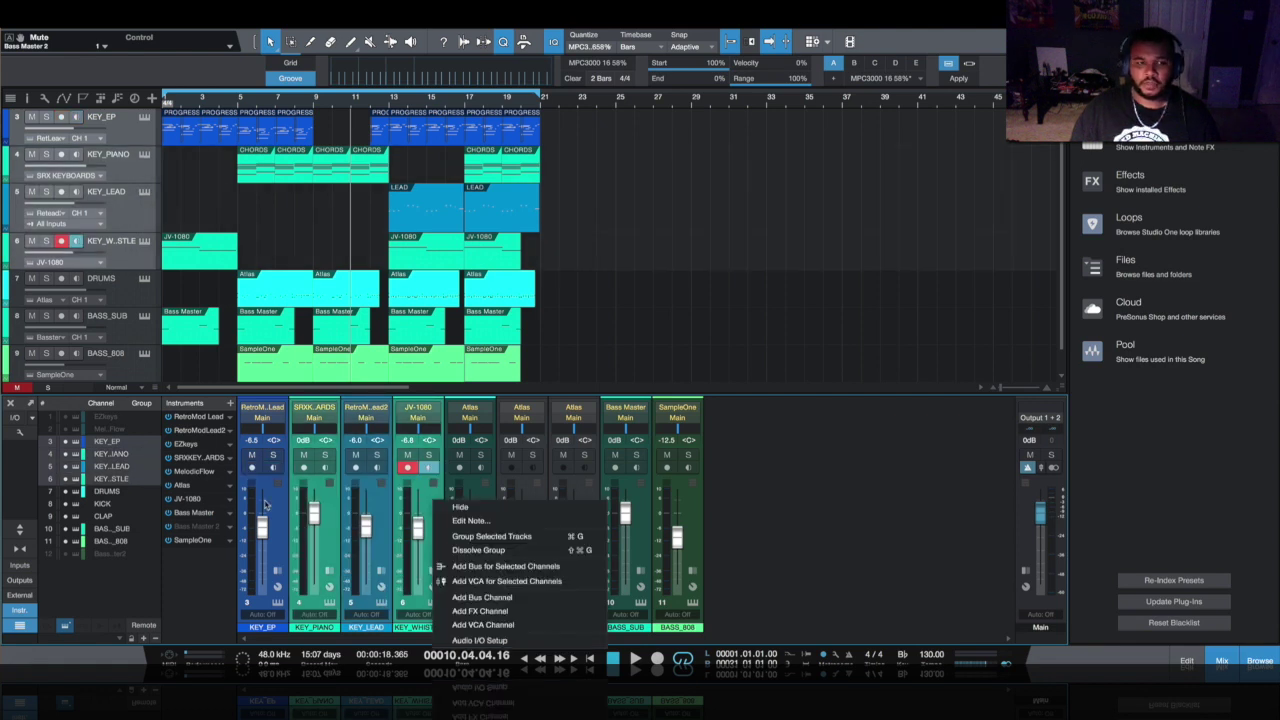
pyautogui.press('Escape')
pyautogui.click(285, 504)
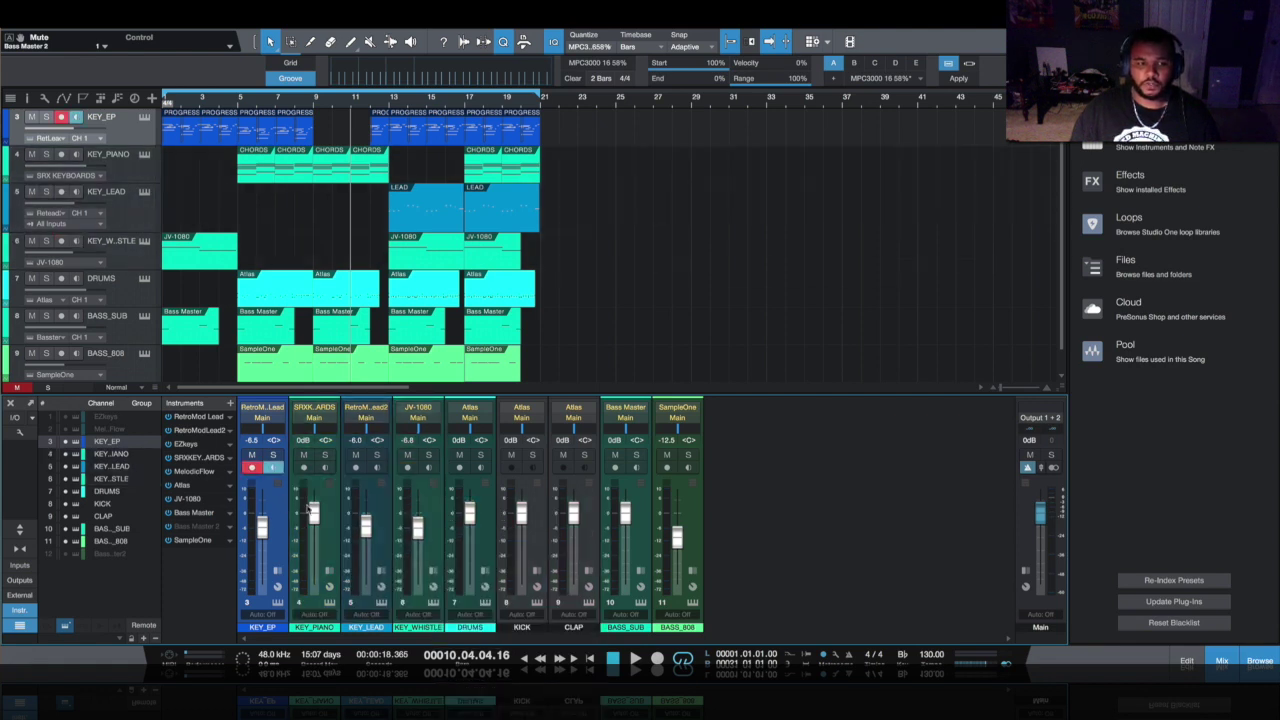
pyautogui.click(439, 502)
pyautogui.rightClick(439, 502)
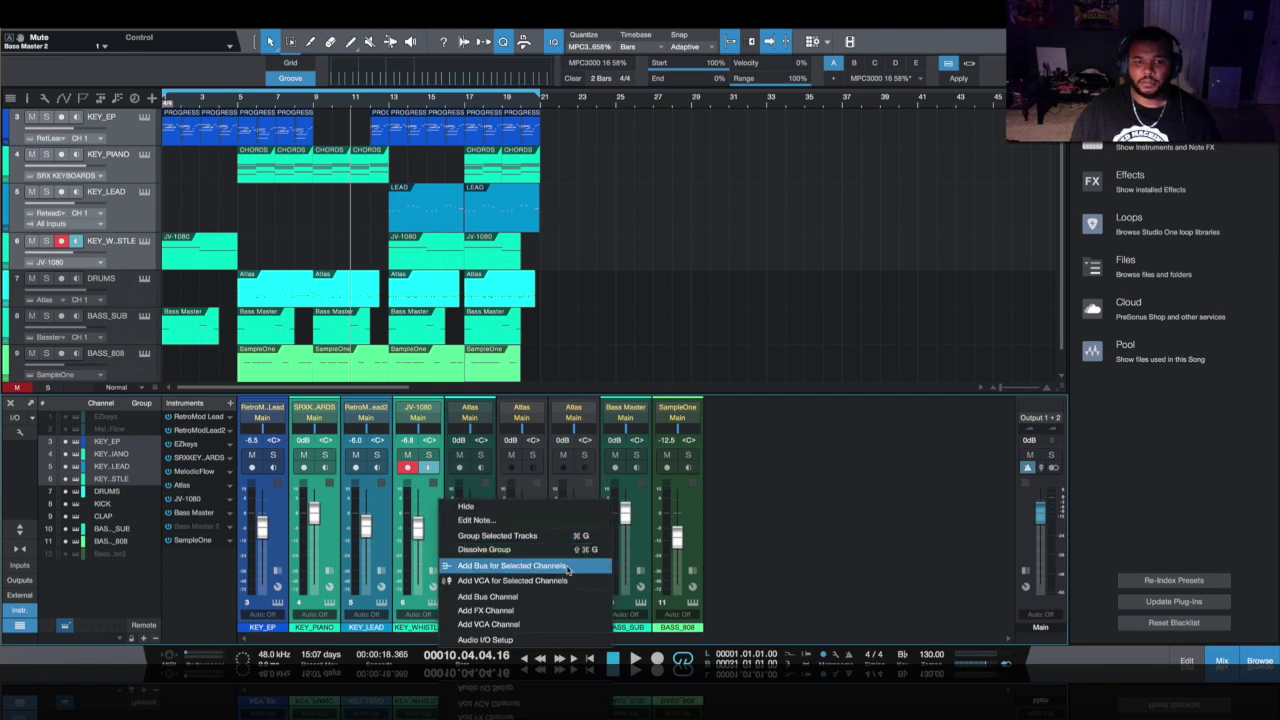
pyautogui.click(480, 567)
pyautogui.doubleClick(744, 620)
pyautogui.write('BUS_KEYS')
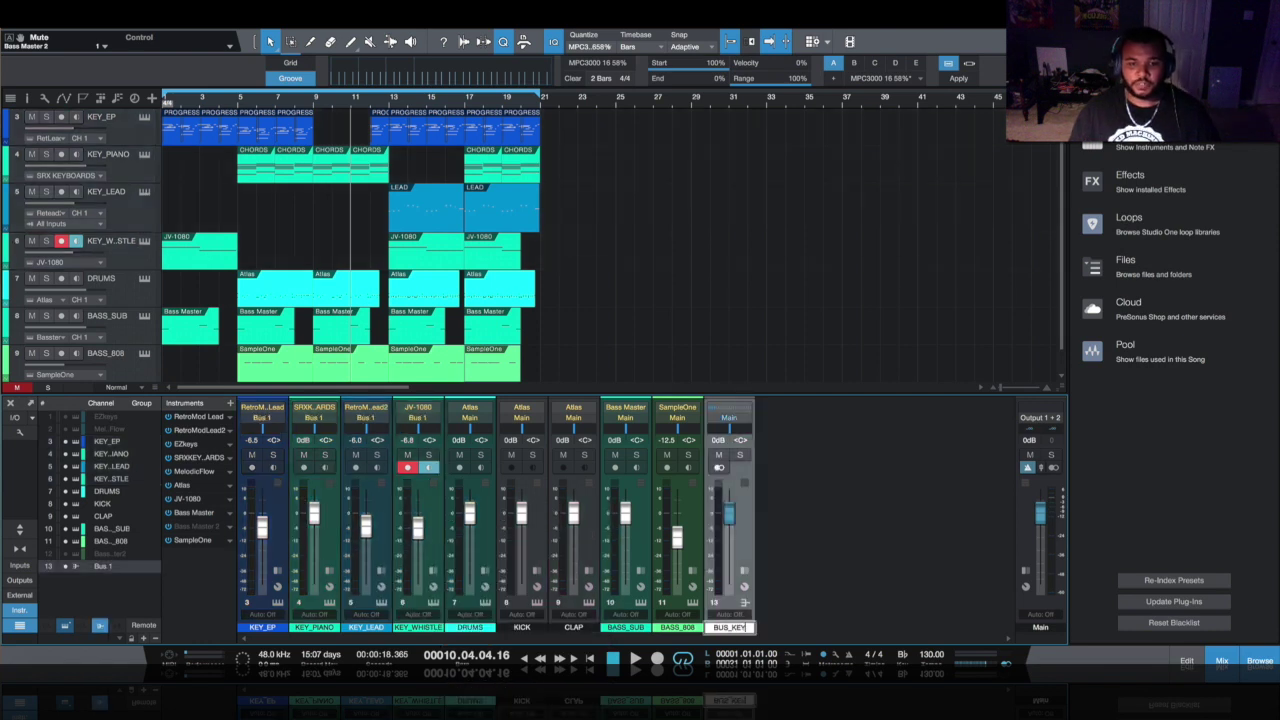
pyautogui.press('Return')
# Step: Route the DRUMS, KICK and CLAP channels into a new bus named BUS_DRMS
pyautogui.click(490, 542)
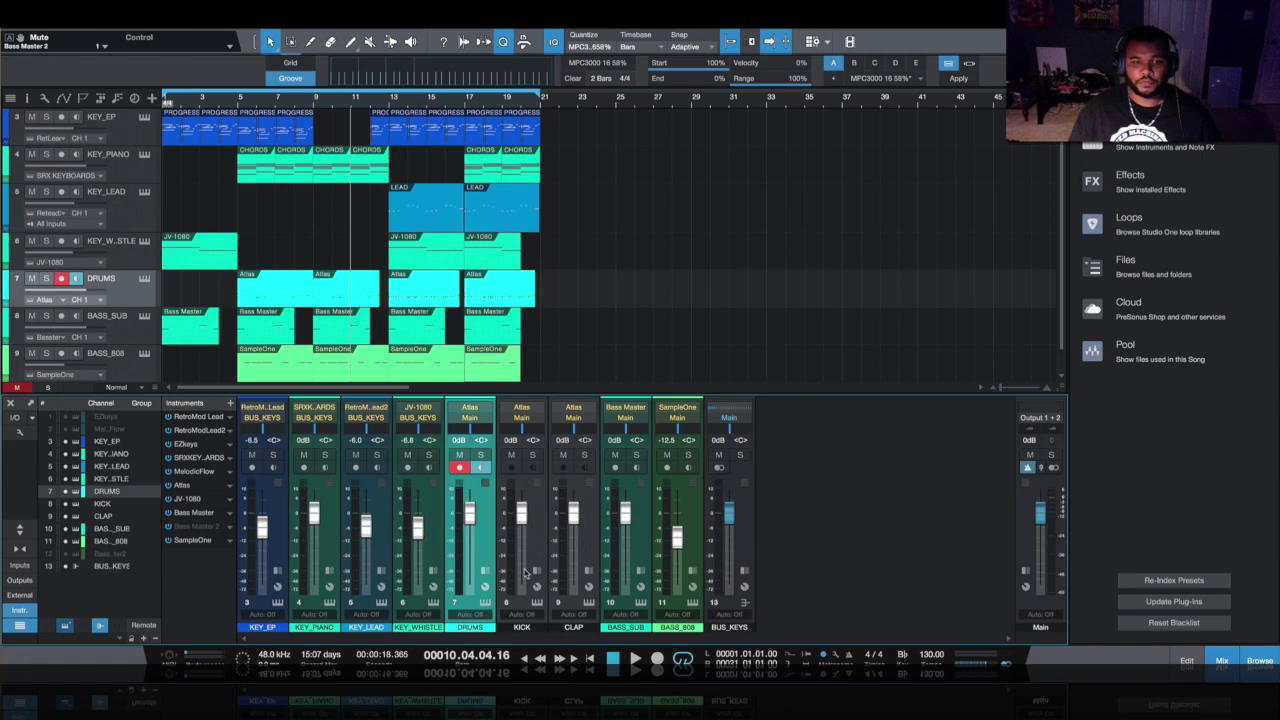
pyautogui.rightClick(590, 504)
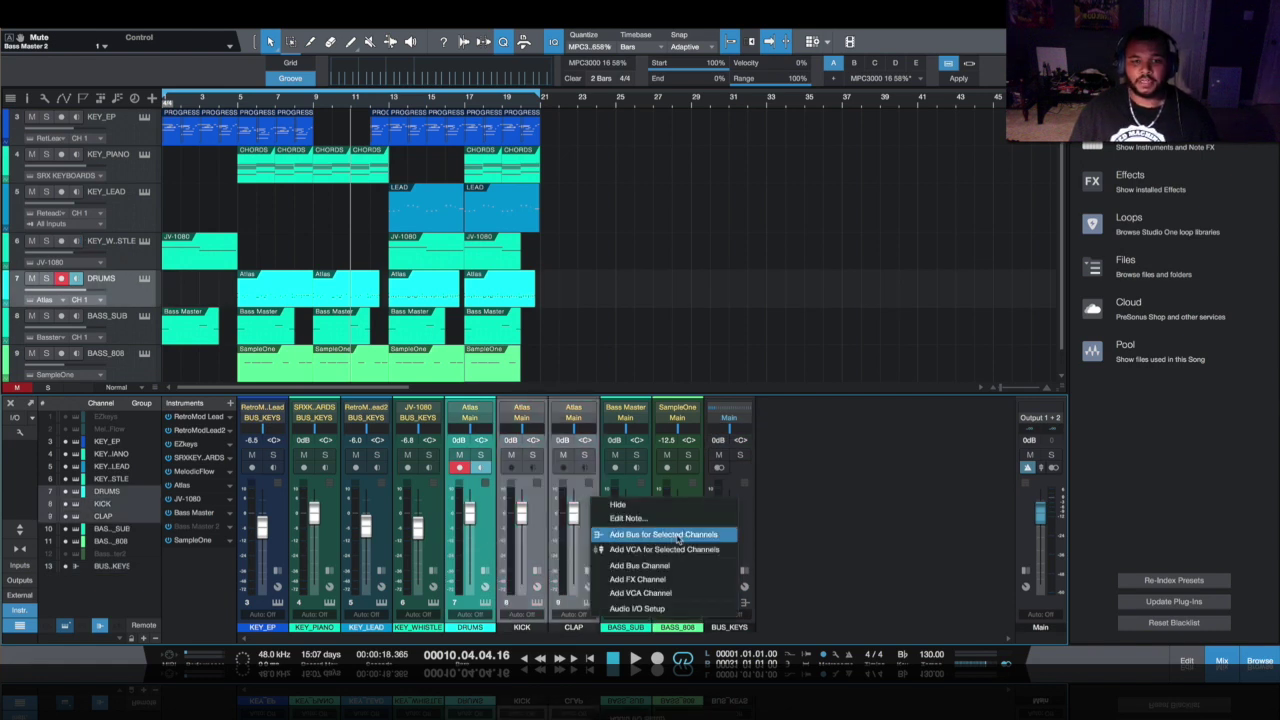
pyautogui.click(680, 535)
pyautogui.doubleClick(781, 627)
pyautogui.write('BUS_DRMS')
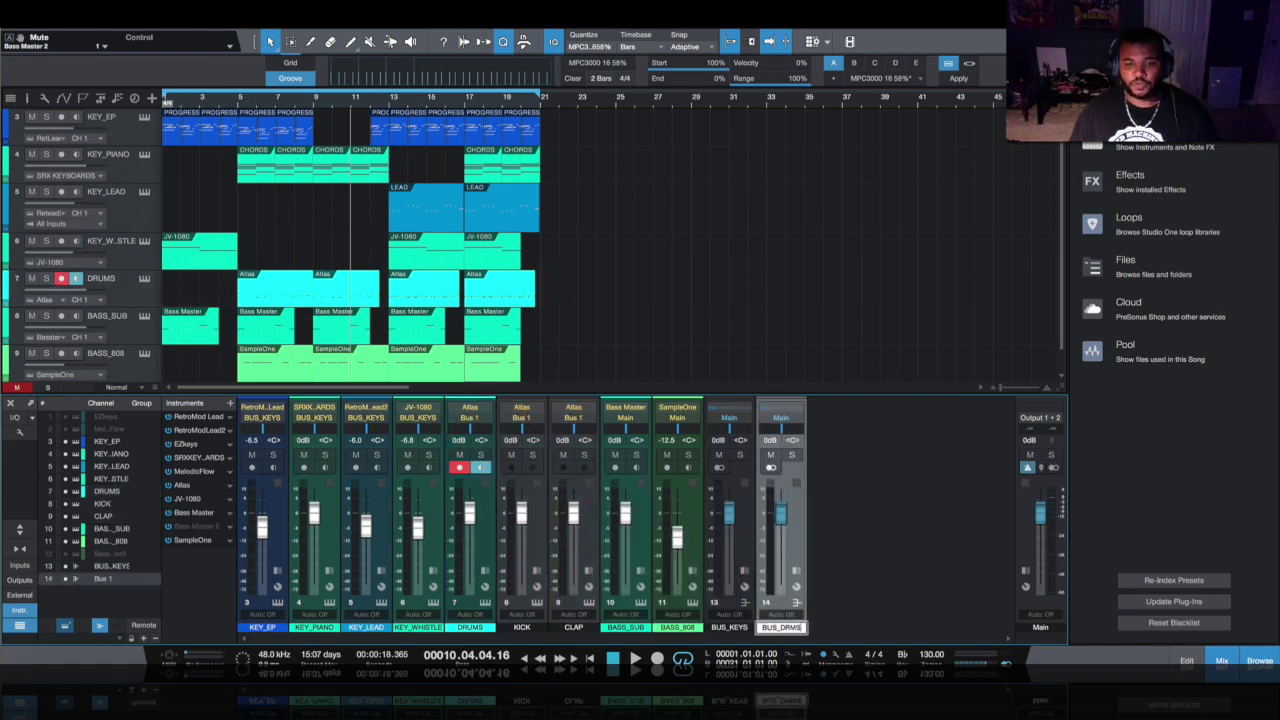
pyautogui.press('Return')
pyautogui.click(676, 524)
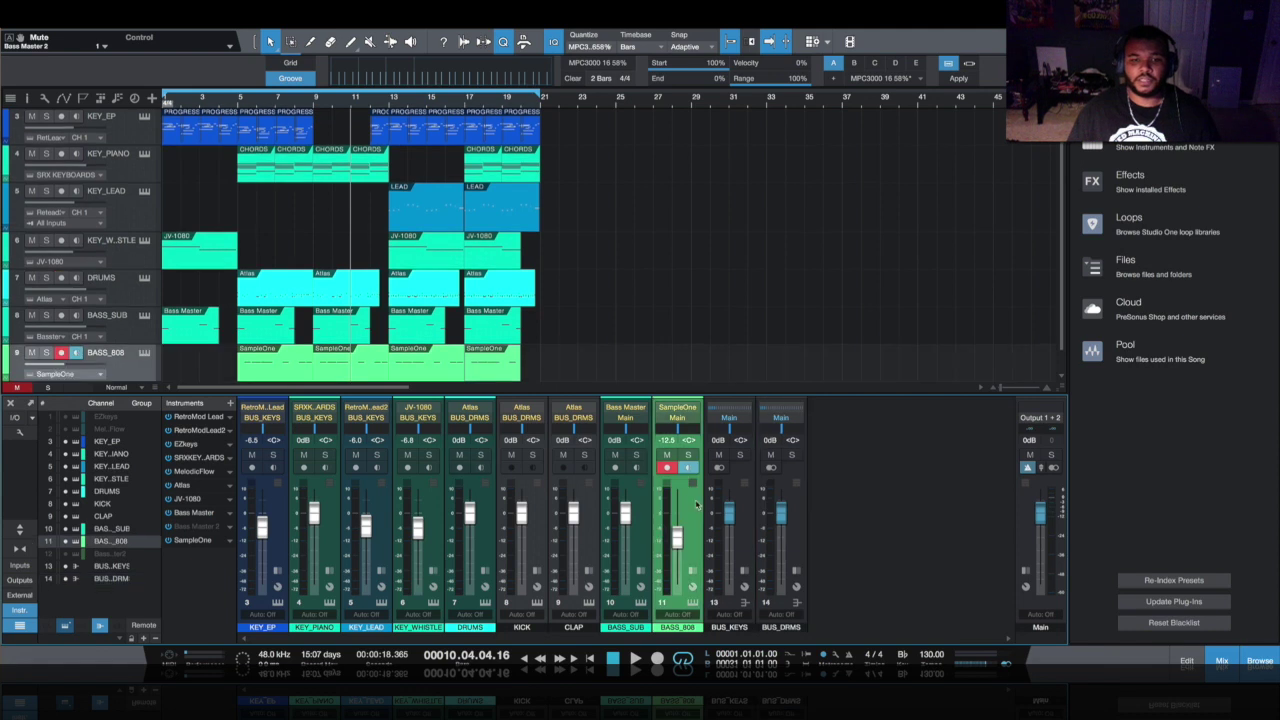
pyautogui.click(640, 500)
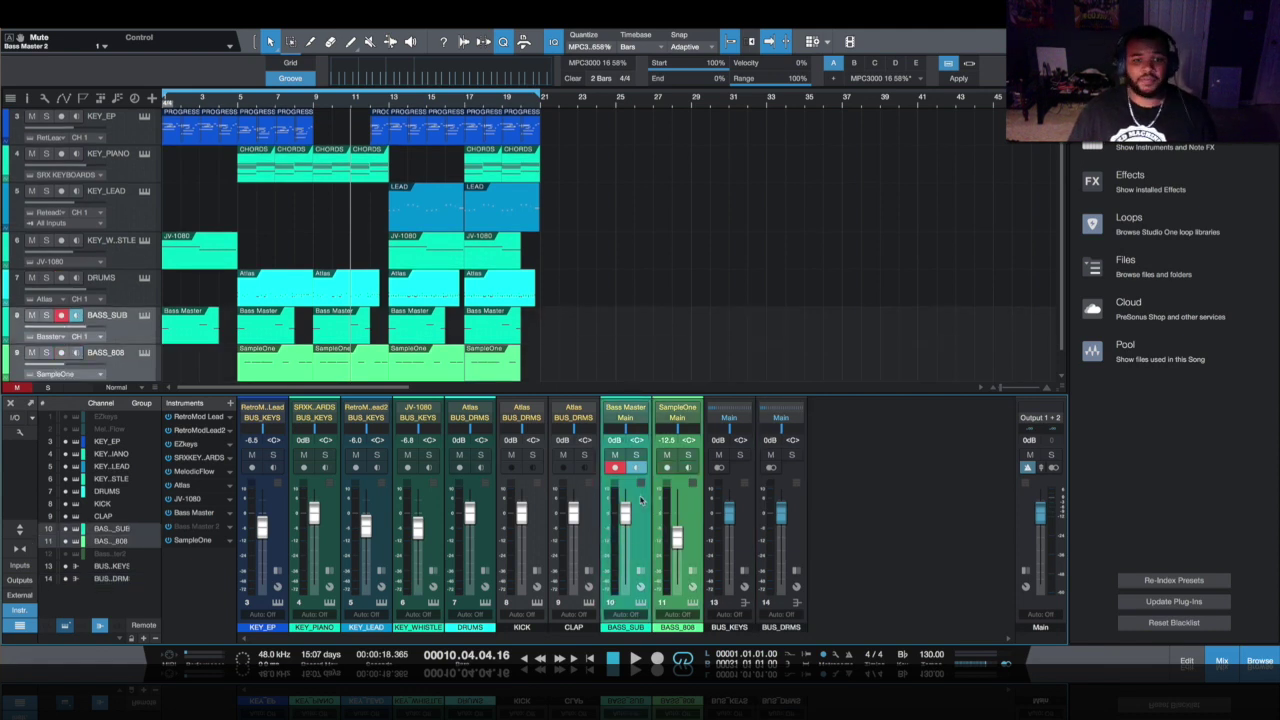
# Step: Route BASS_SUB and BASS_808 into a new bus named BUS_BASS
pyautogui.rightClick(640, 500)
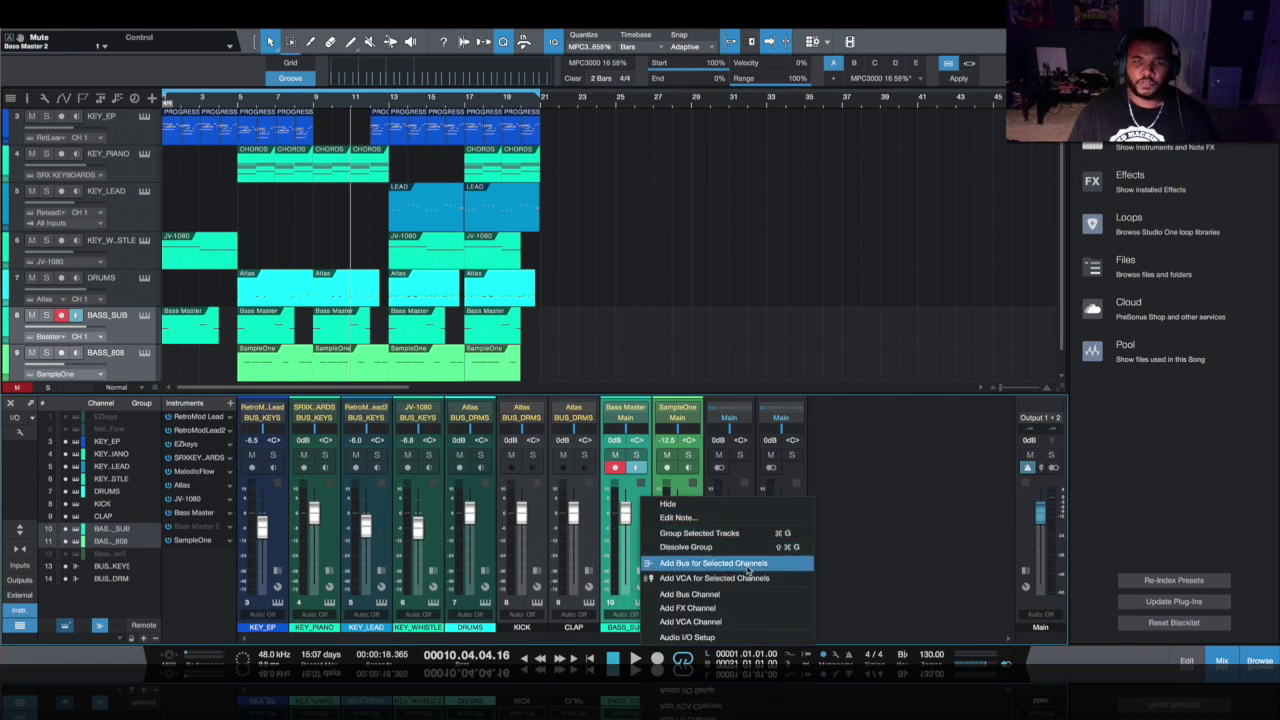
pyautogui.click(768, 567)
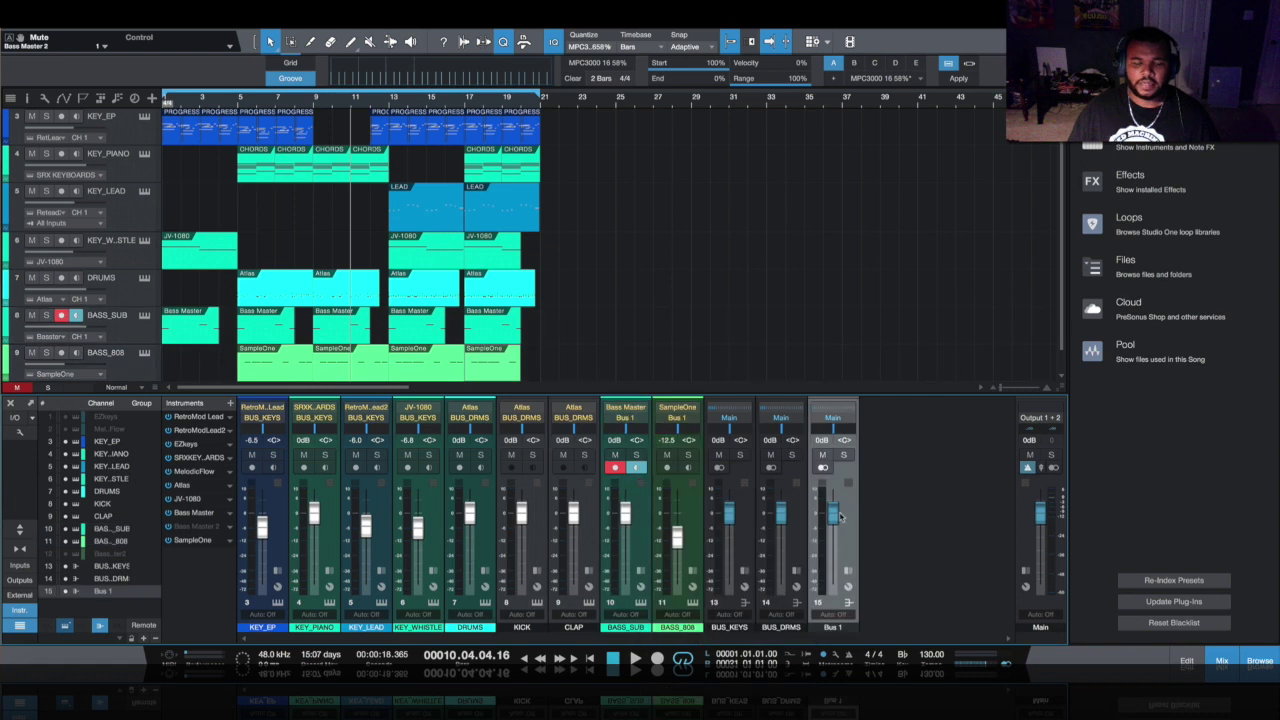
pyautogui.doubleClick(836, 628)
pyautogui.write('BUS_BASS')
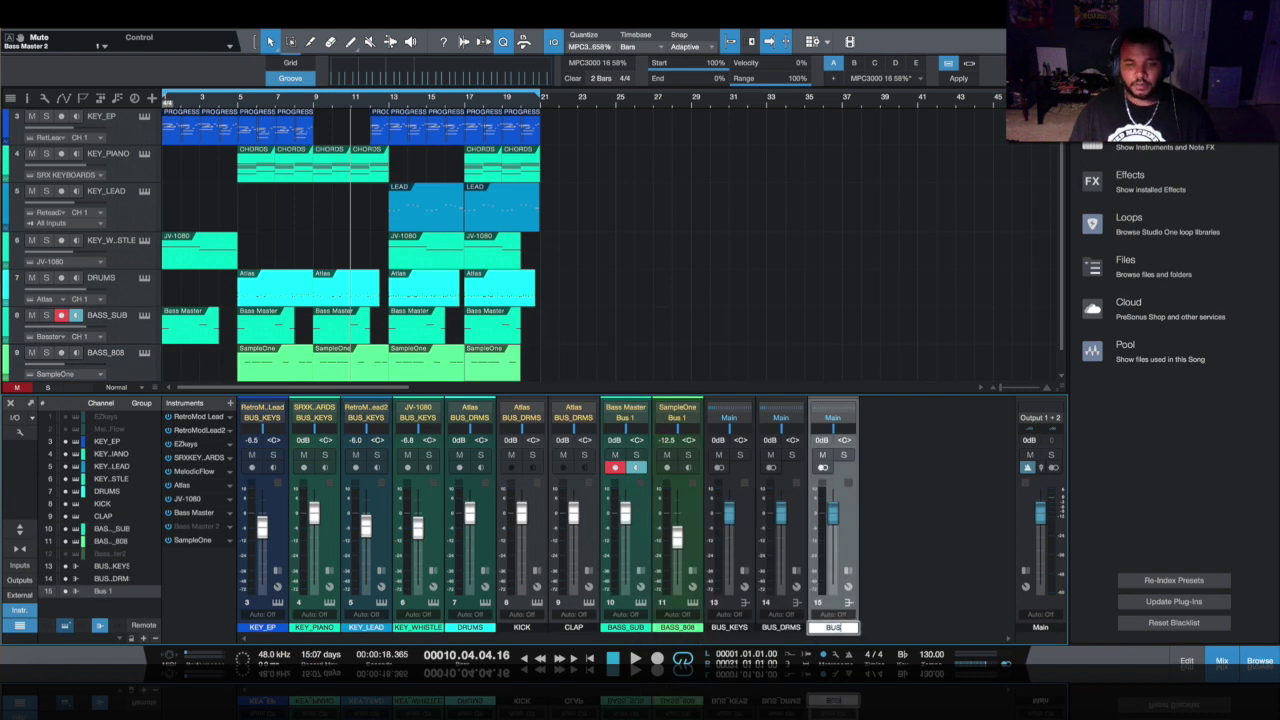
pyautogui.press('Return')
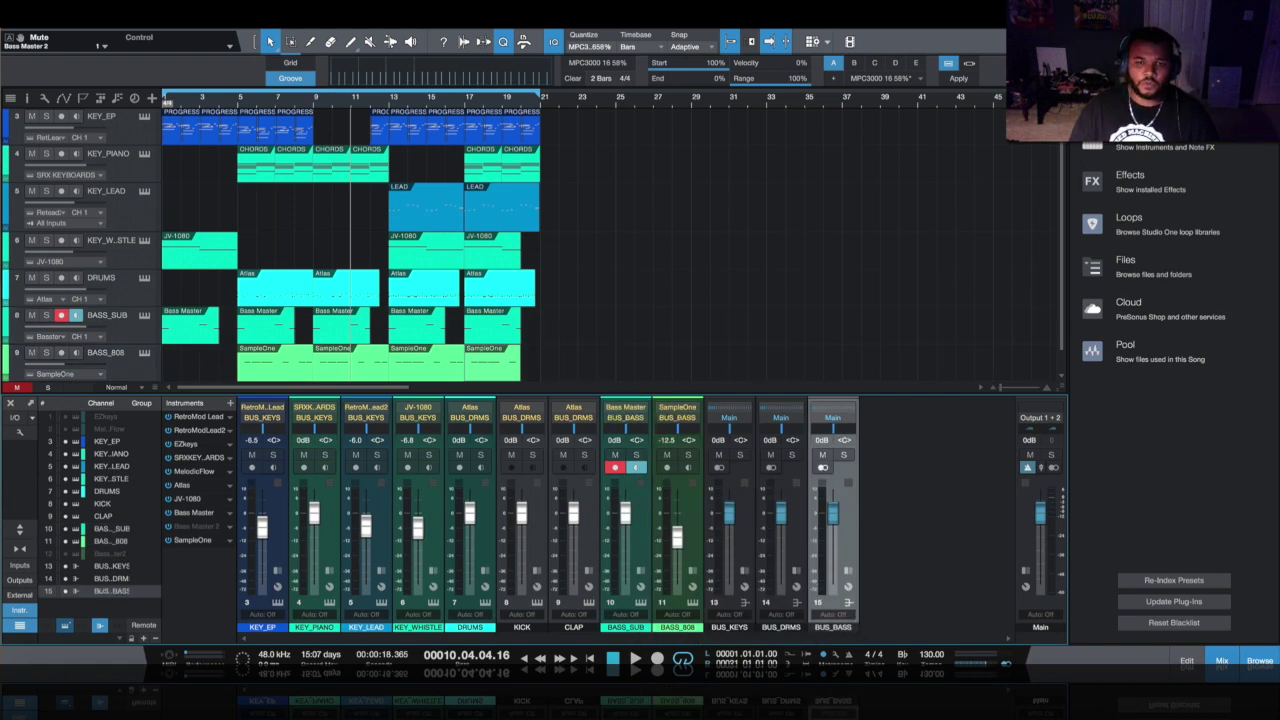
# Step: Play the song with BUS_DRMS soloed, then clear all solos
pyautogui.press('space')
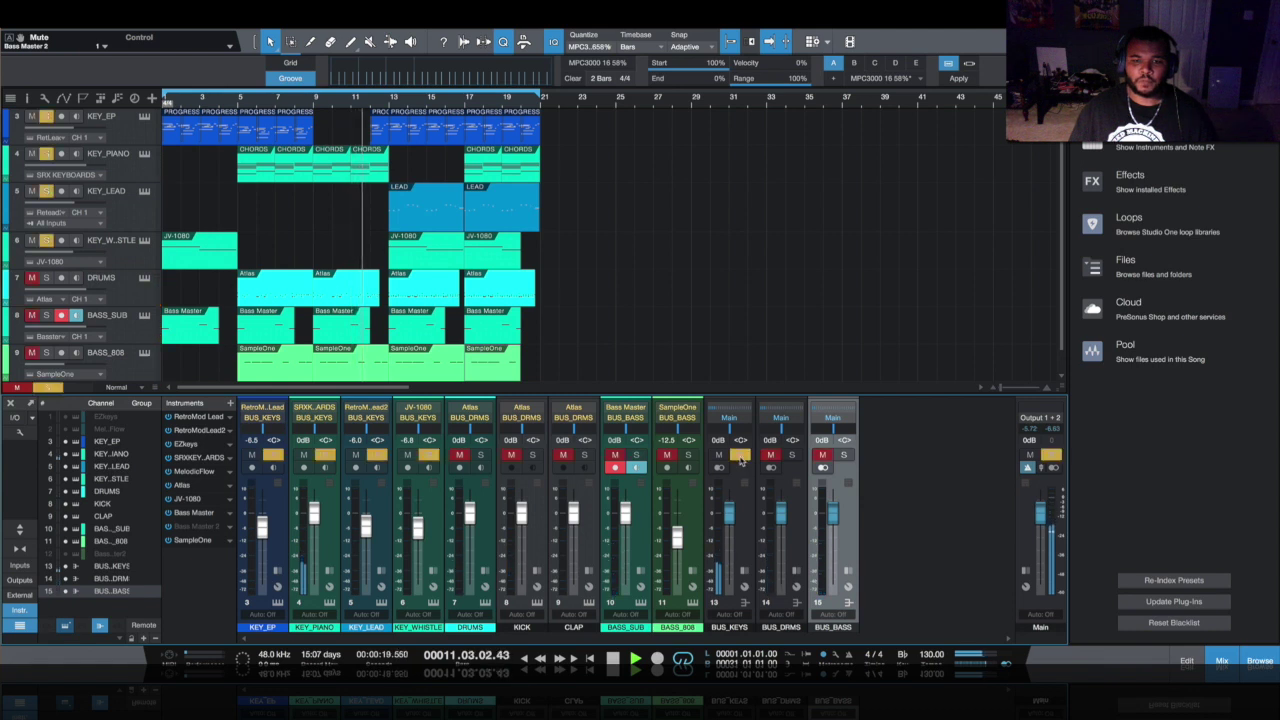
pyautogui.click(792, 455)
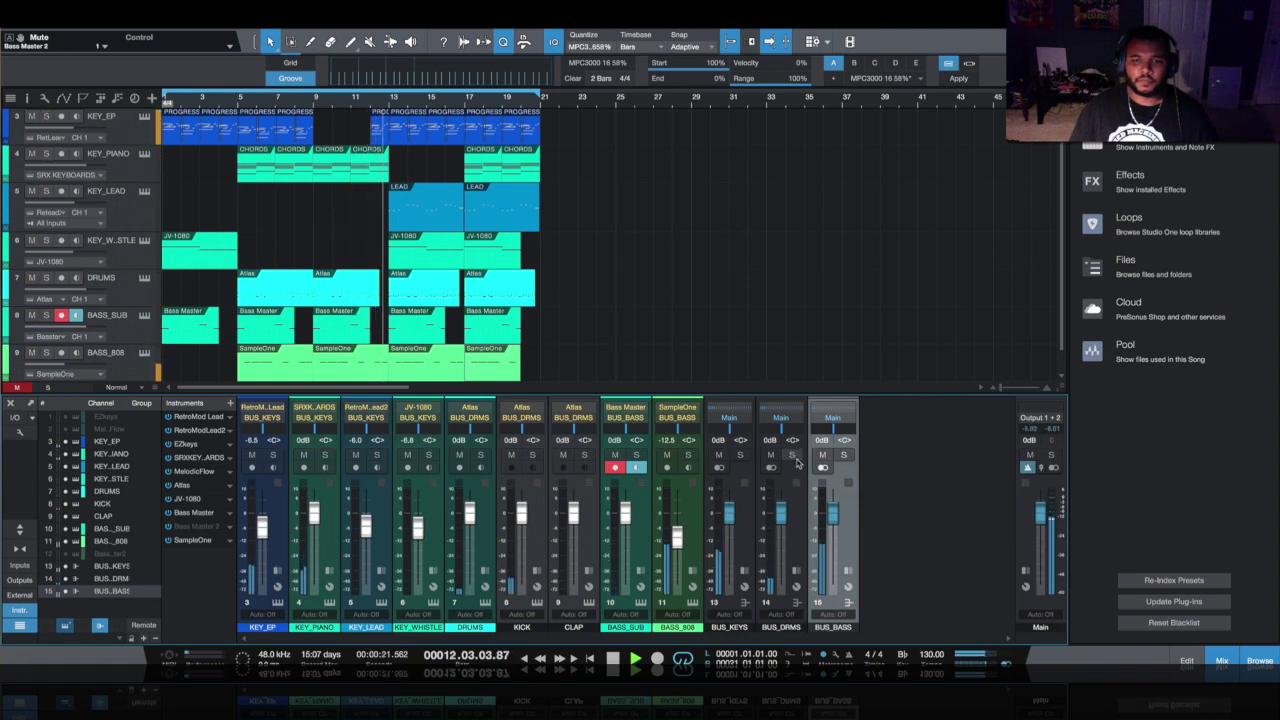
pyautogui.click(845, 455)
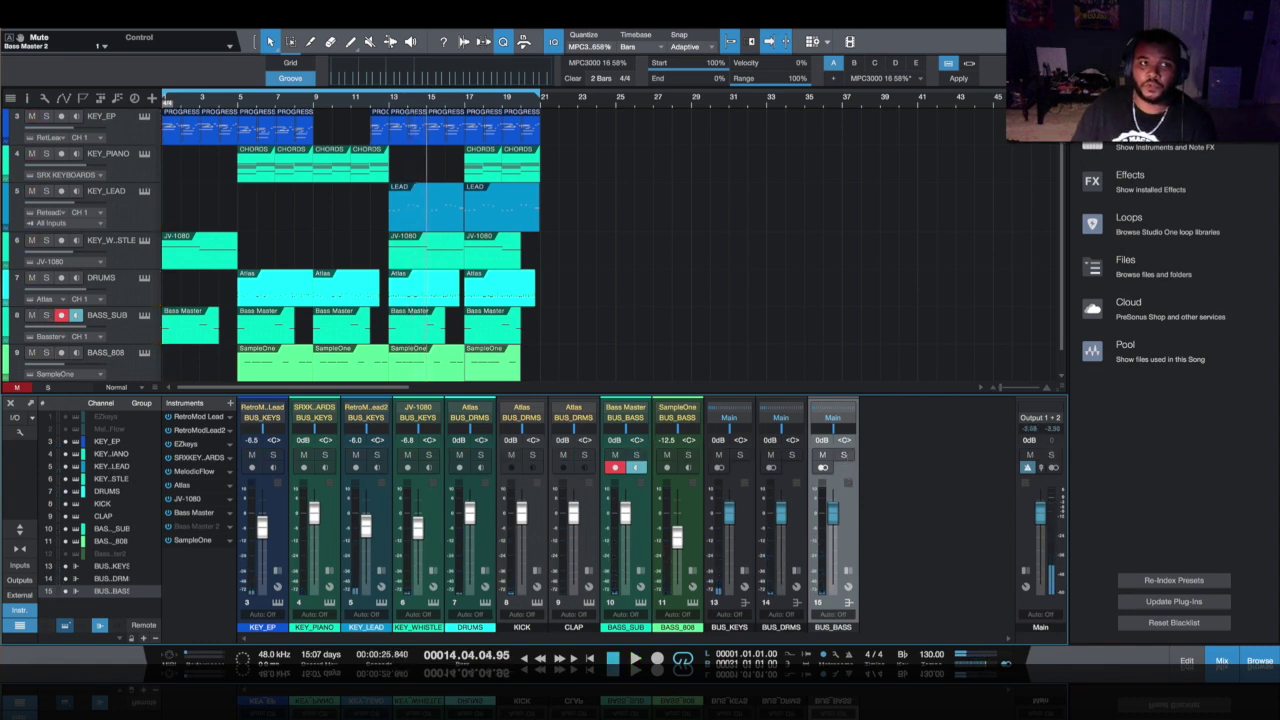
pyautogui.click(175, 57)
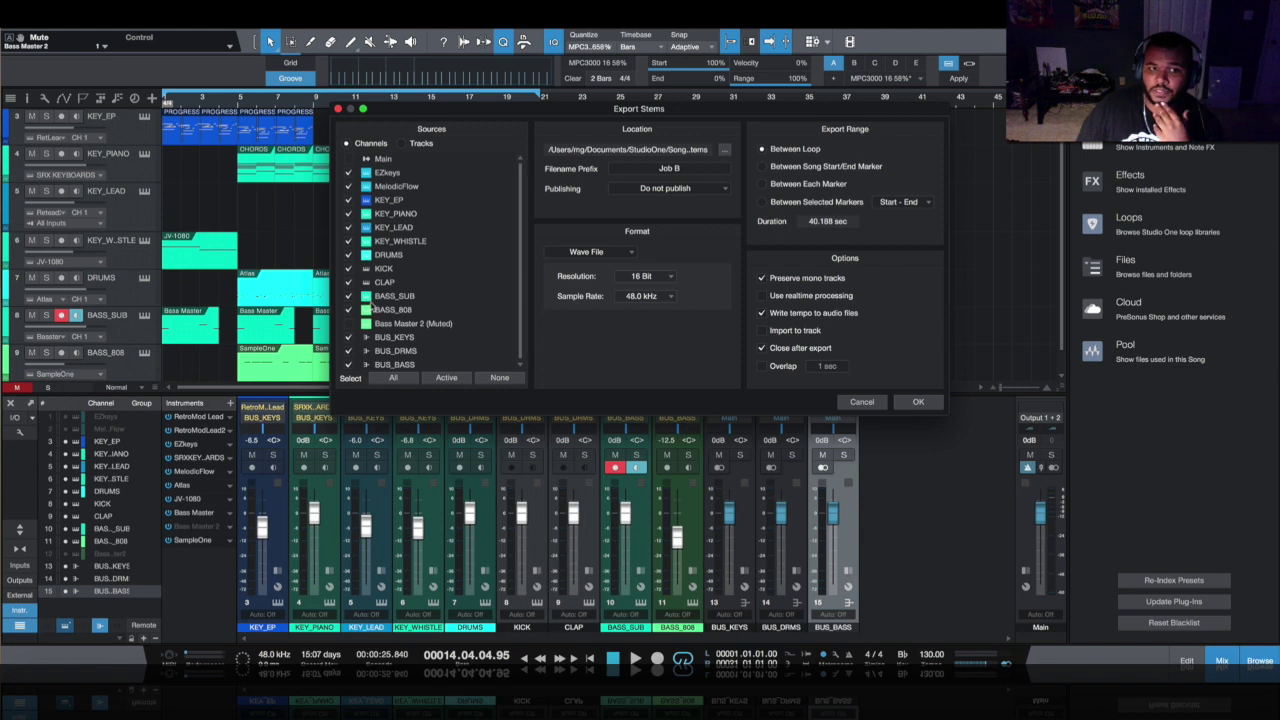
# Step: Untick EZkeys and MelodicFlow and export into a new Desktop folder 'CLUB 130 Bb'
pyautogui.click(348, 186)
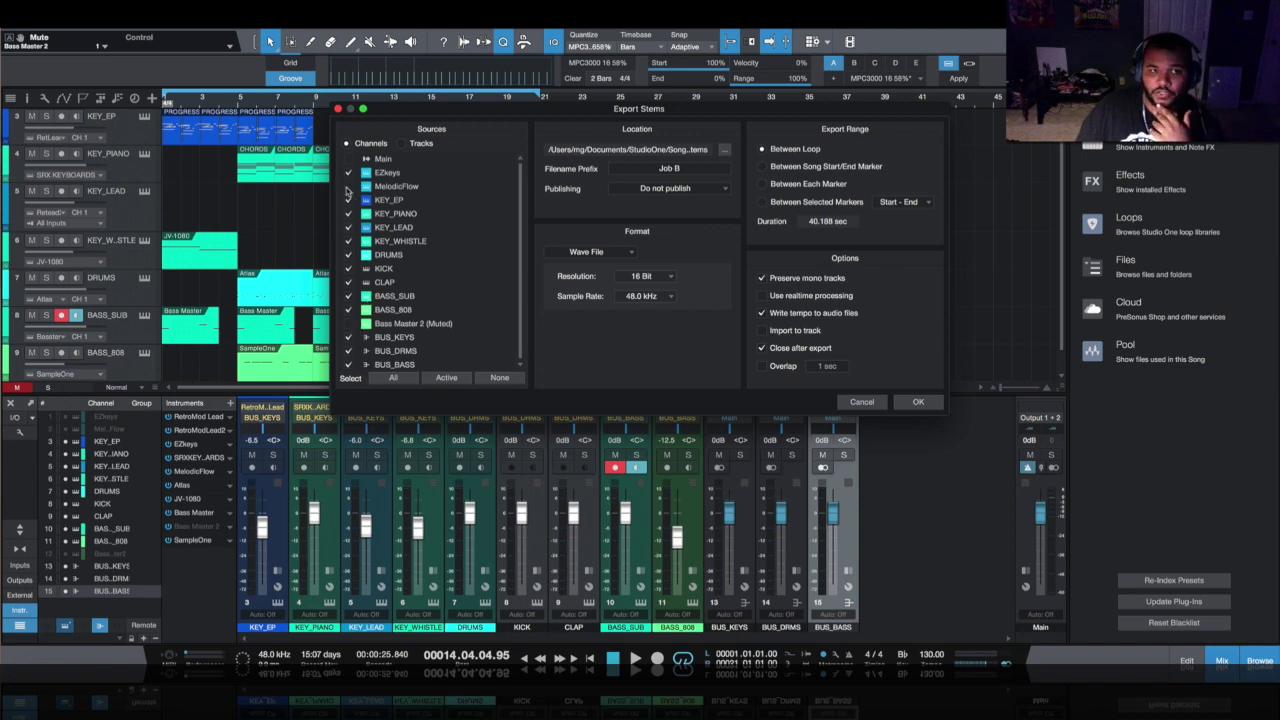
pyautogui.click(348, 172)
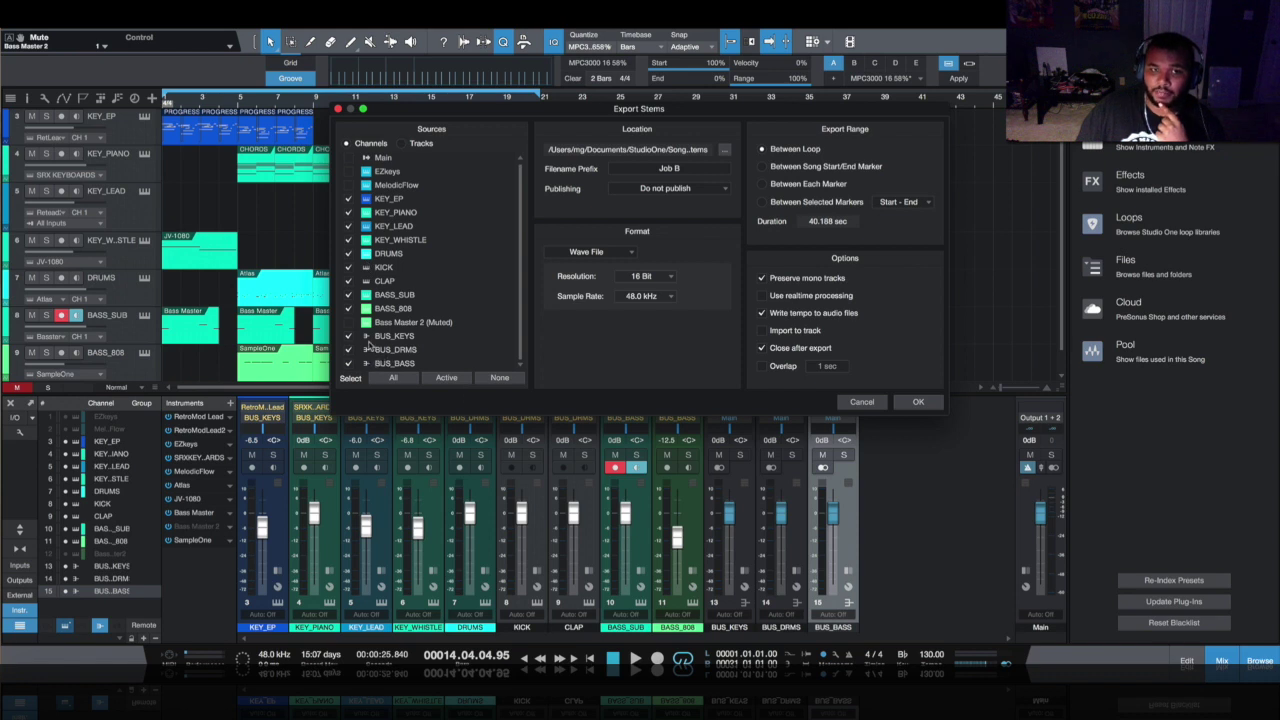
pyautogui.click(724, 149)
pyautogui.click(413, 240)
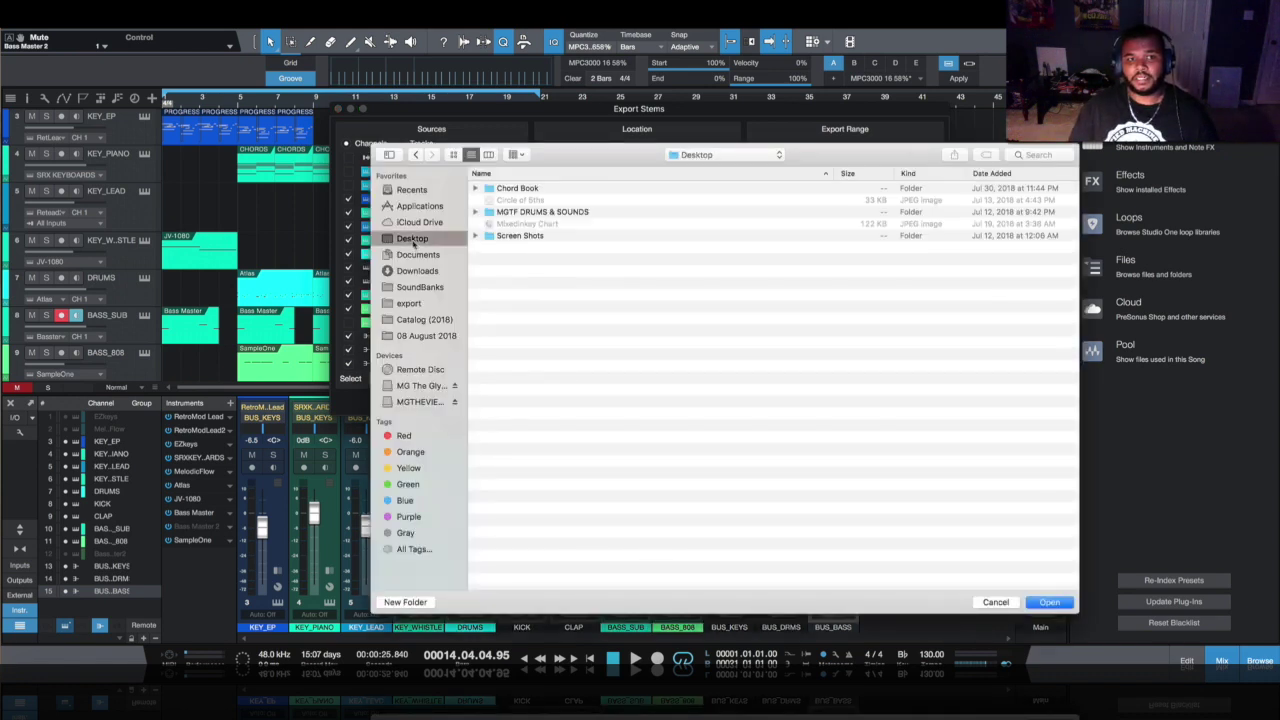
pyautogui.click(424, 603)
pyautogui.write('CLUB 130 Bb')
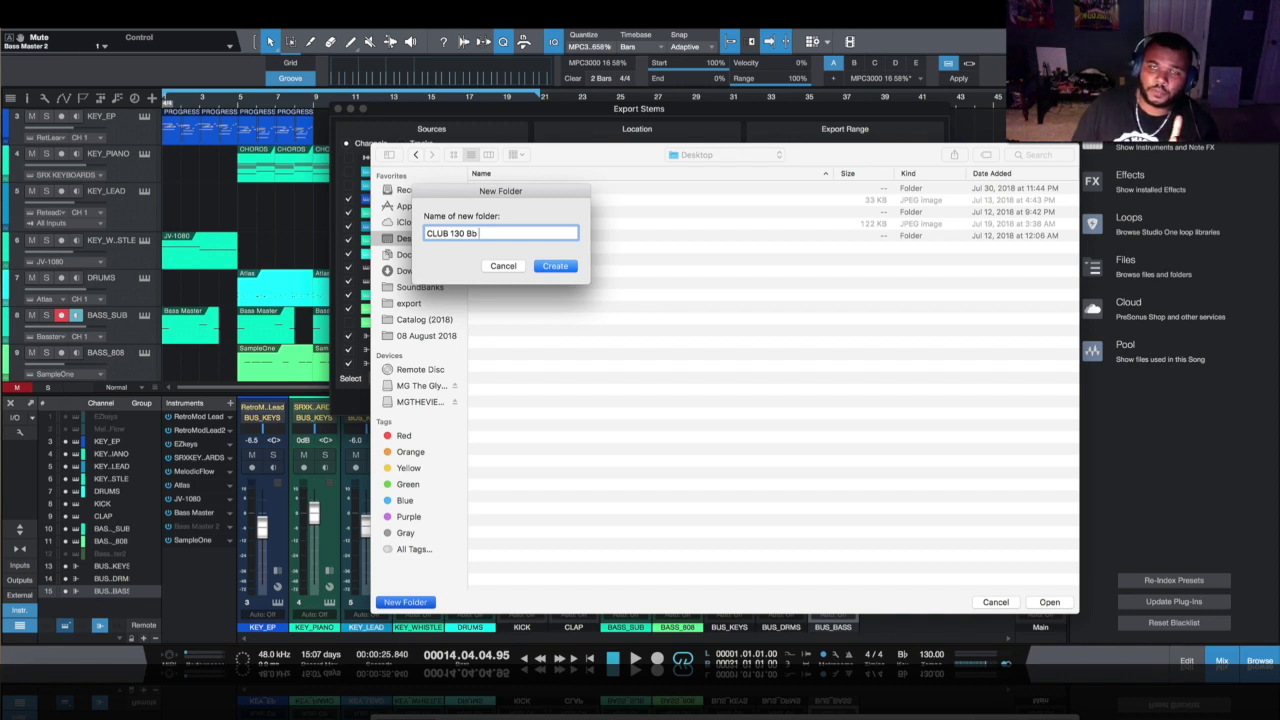
pyautogui.click(554, 263)
pyautogui.click(1048, 603)
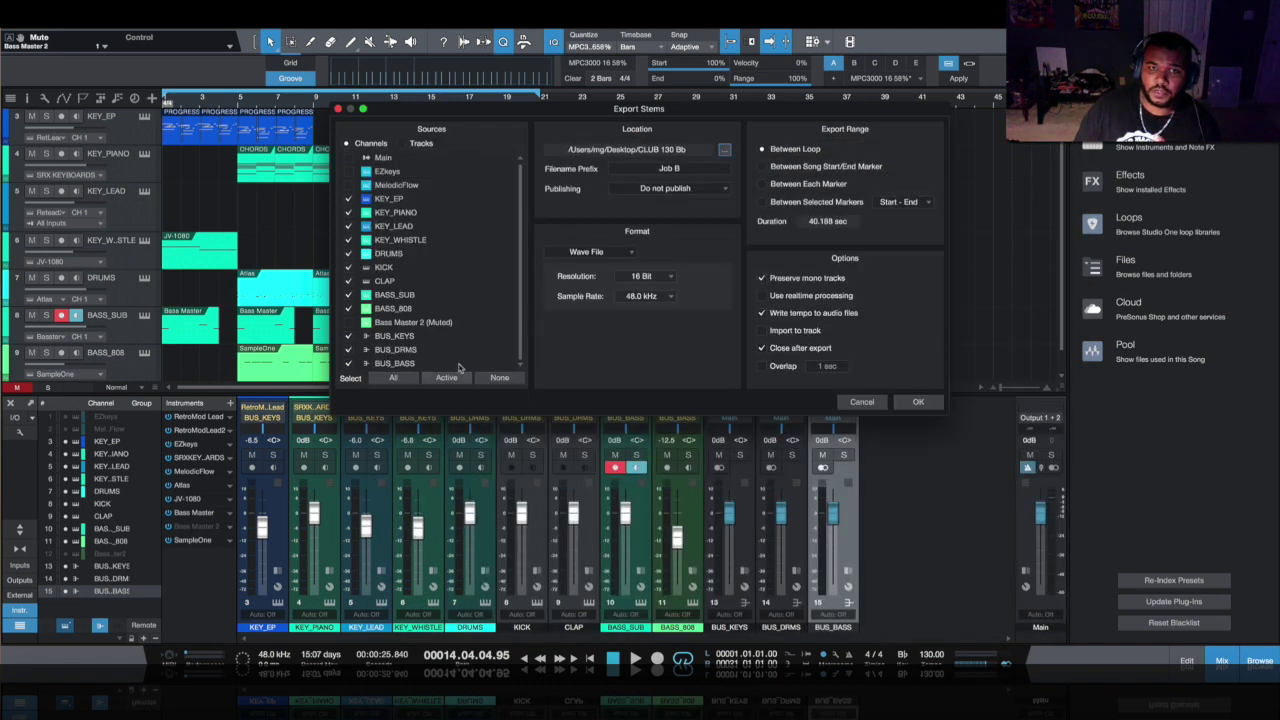
# Step: Set the filename prefix to CB130, keep 48.0 kHz, and render the stems
pyautogui.click(669, 168)
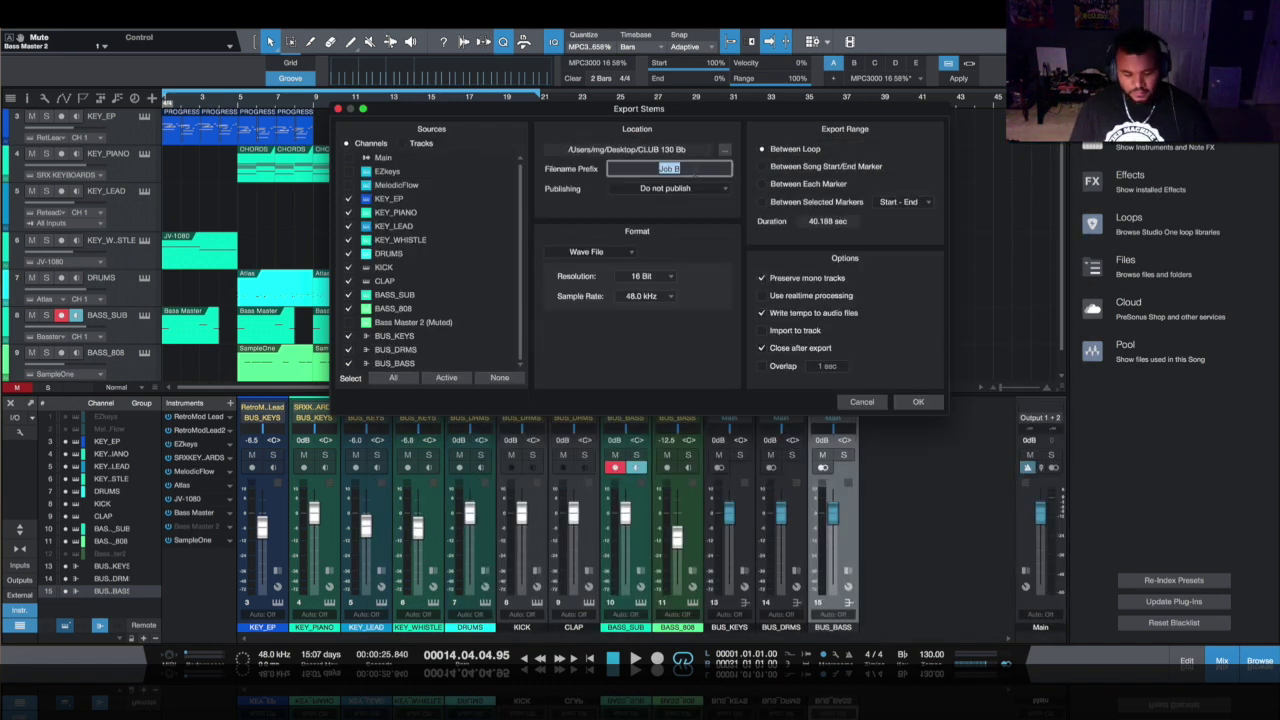
pyautogui.write('CB130')
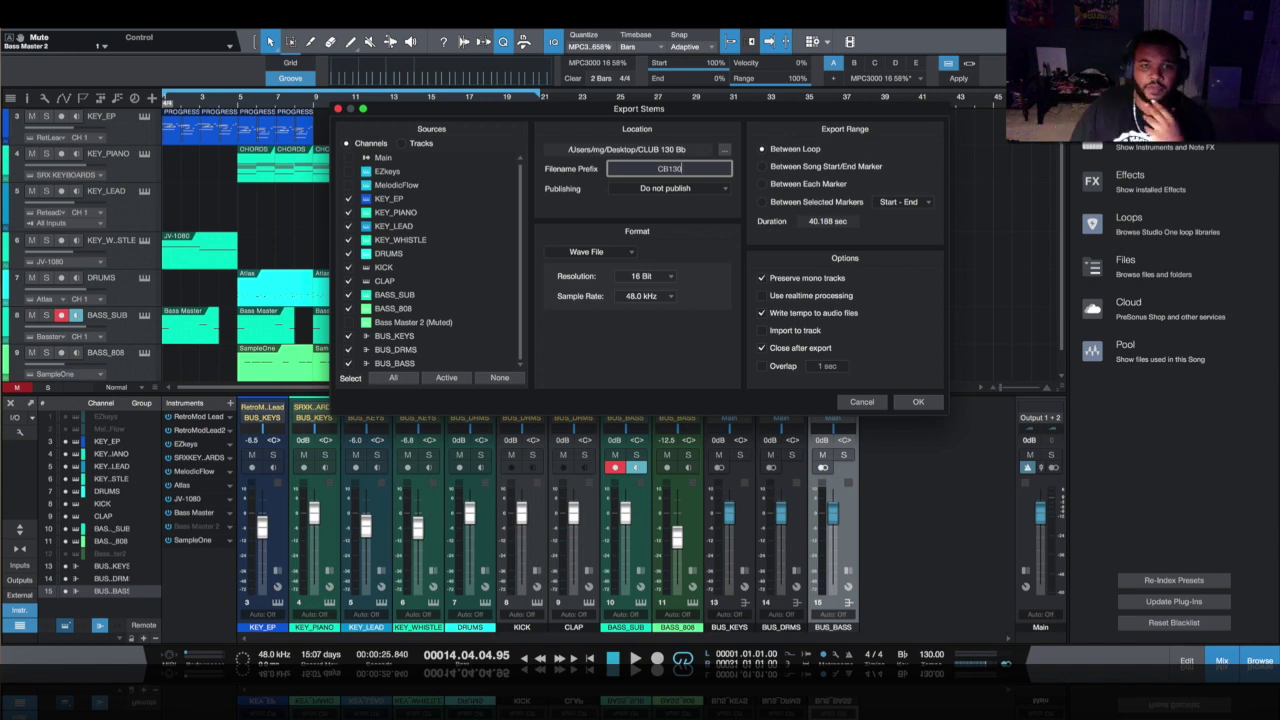
pyautogui.click(660, 297)
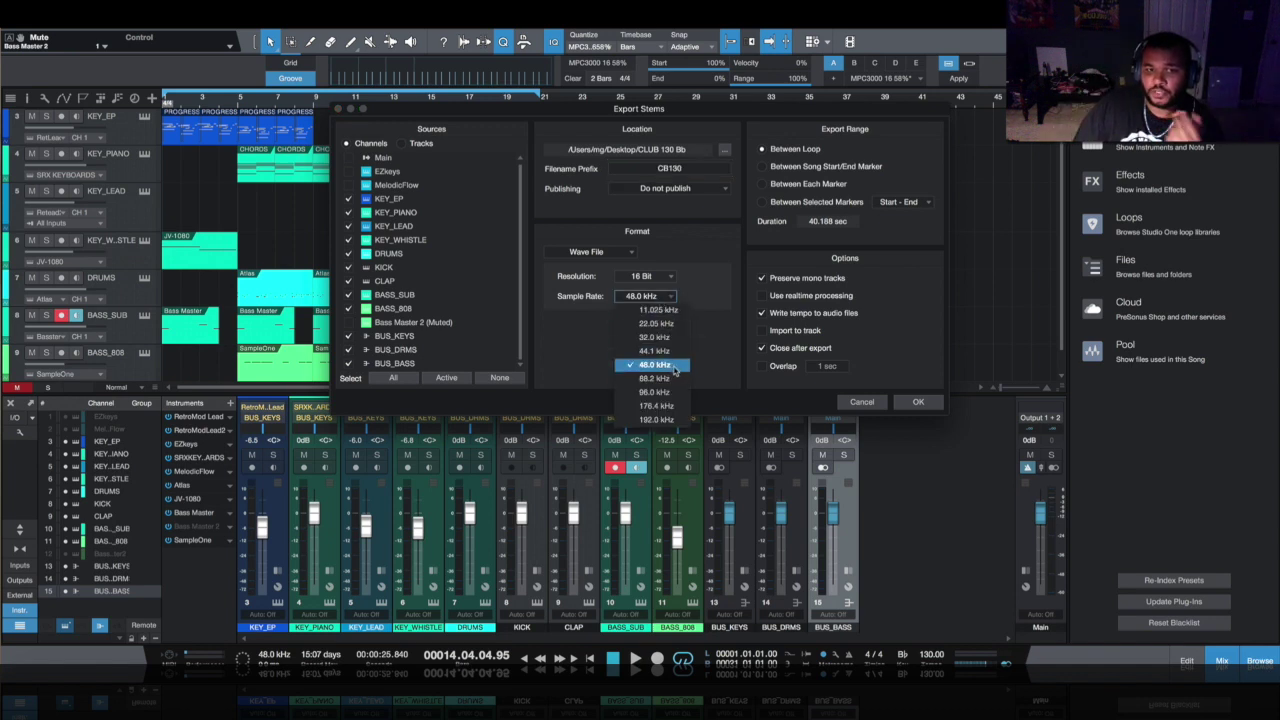
pyautogui.click(713, 362)
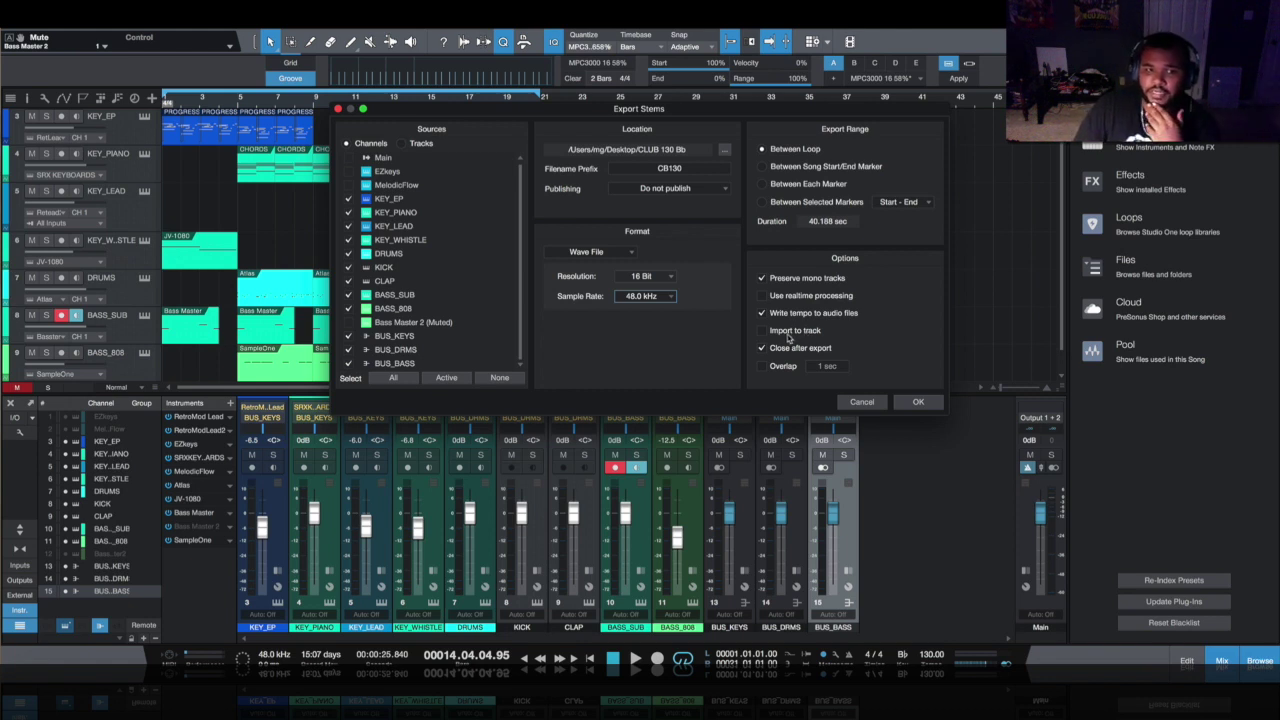
pyautogui.click(918, 403)
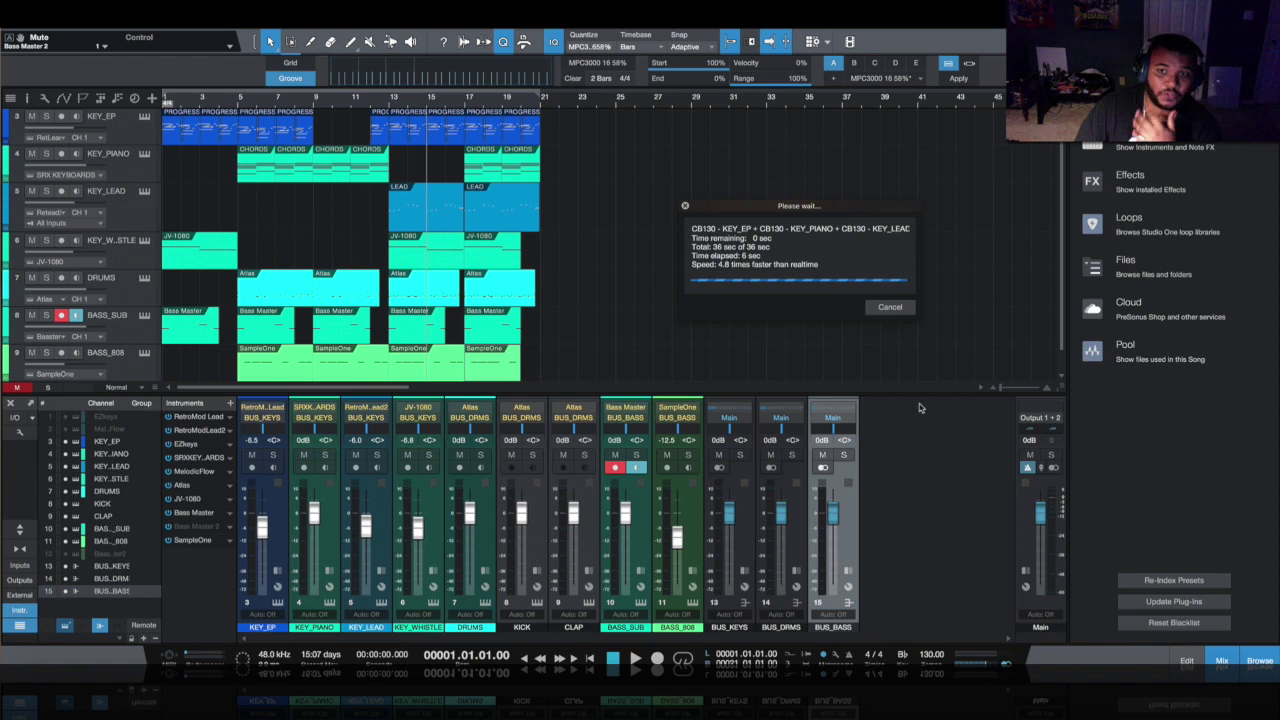
# Step: Quick Look preview the BASS_808 and BUS_DRMS stems
pyautogui.click(715, 341)
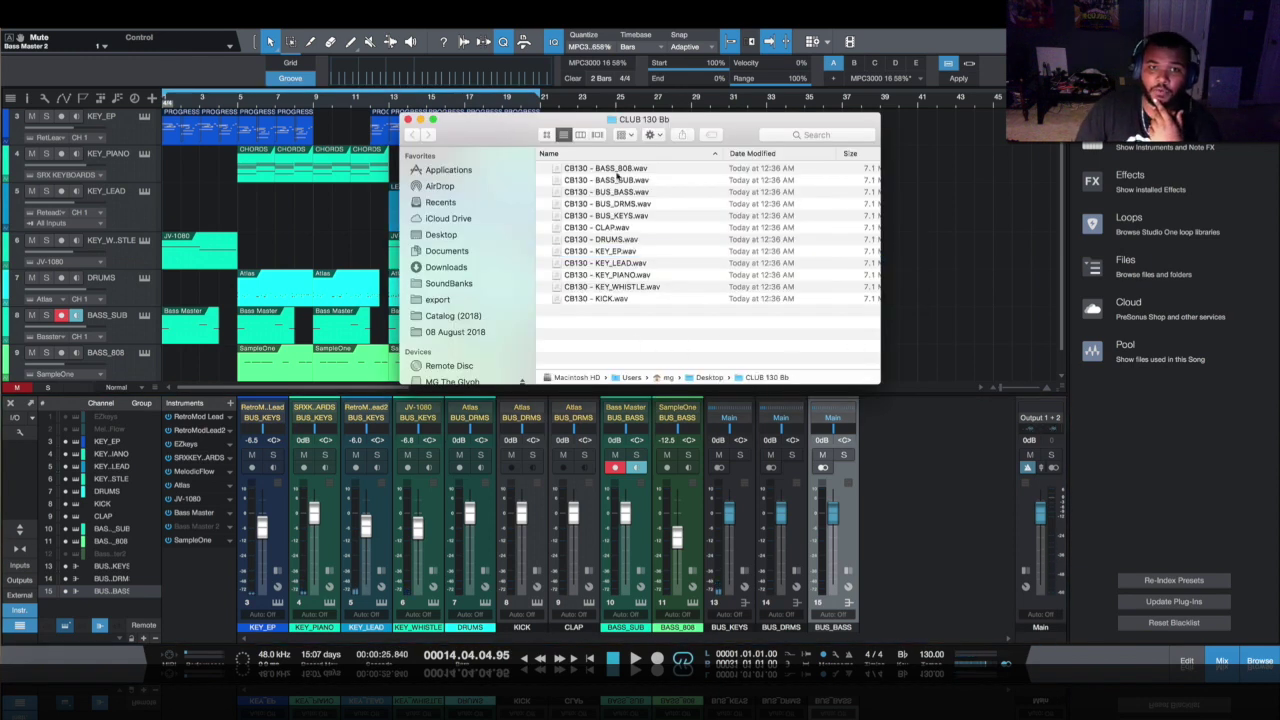
pyautogui.click(630, 169)
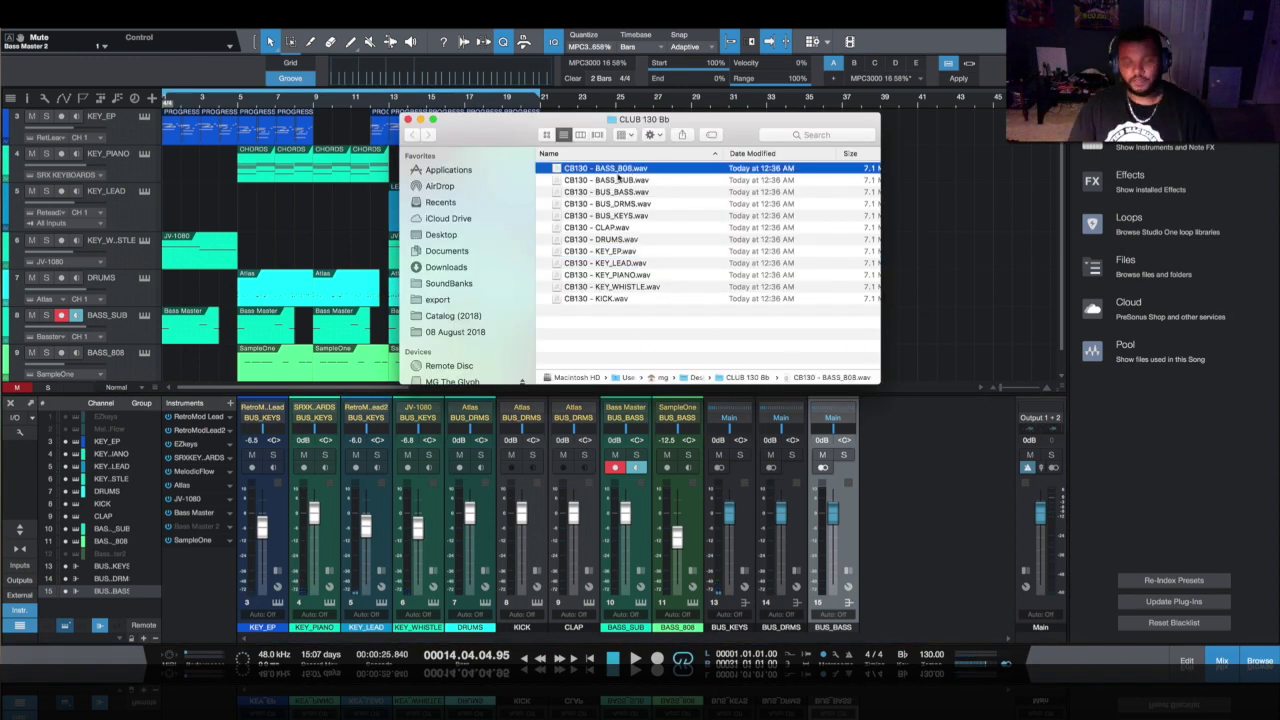
pyautogui.press('space')
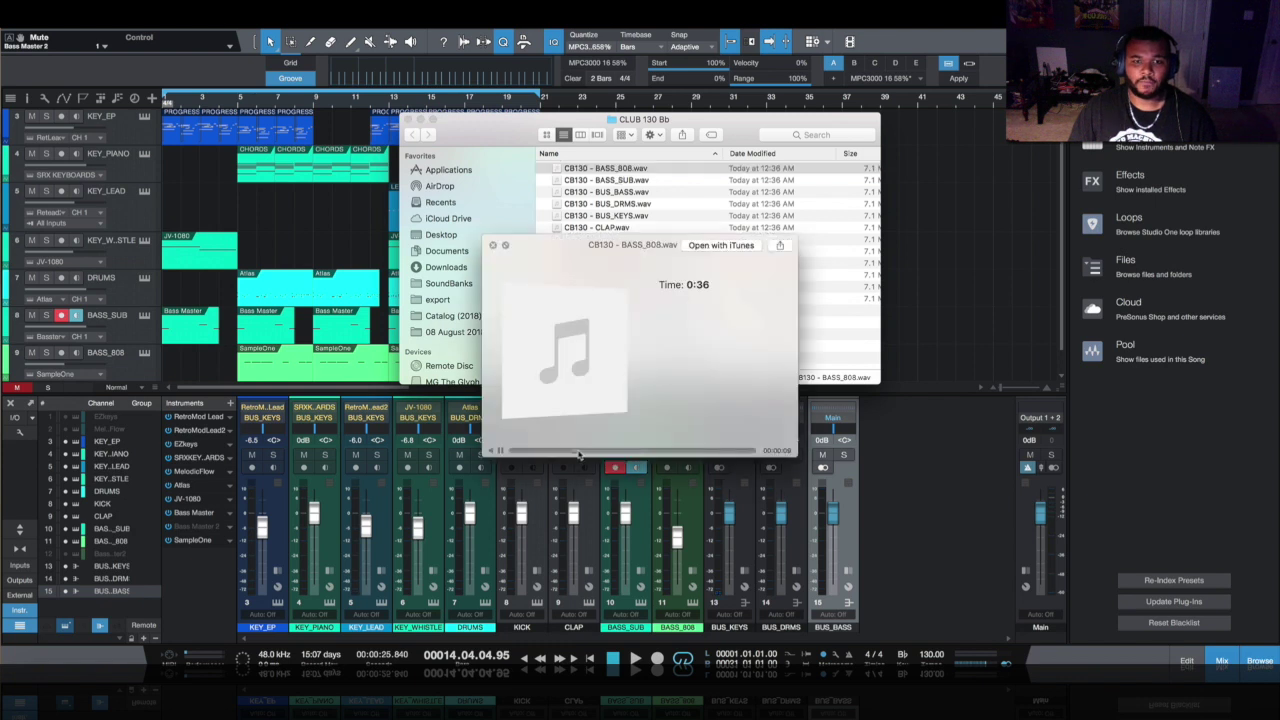
pyautogui.press('space')
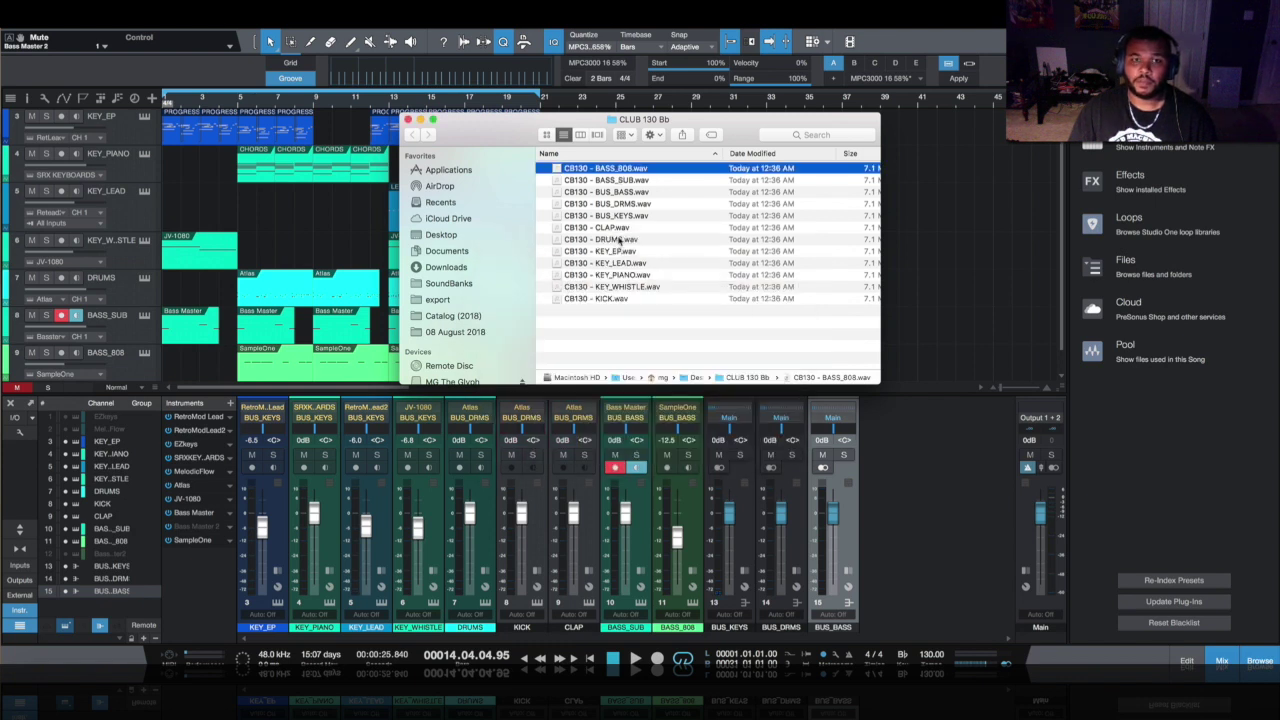
pyautogui.click(620, 240)
pyautogui.click(632, 287)
pyautogui.click(625, 192)
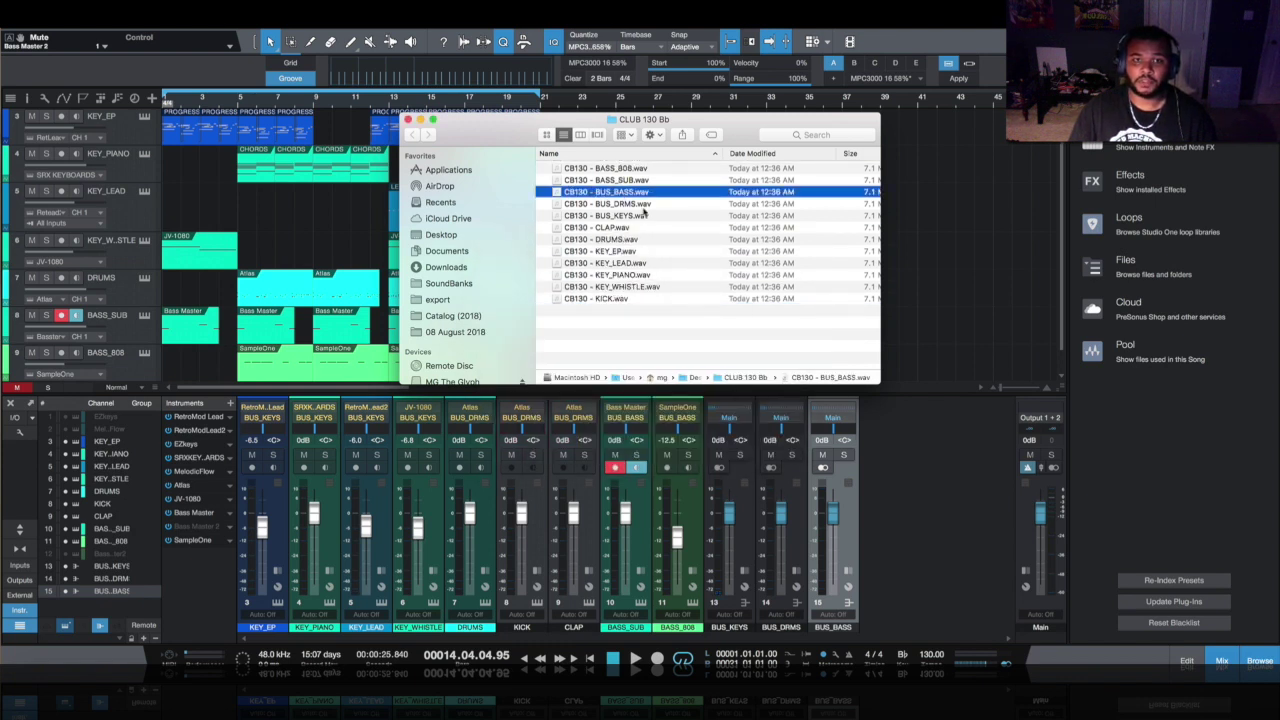
pyautogui.click(629, 204)
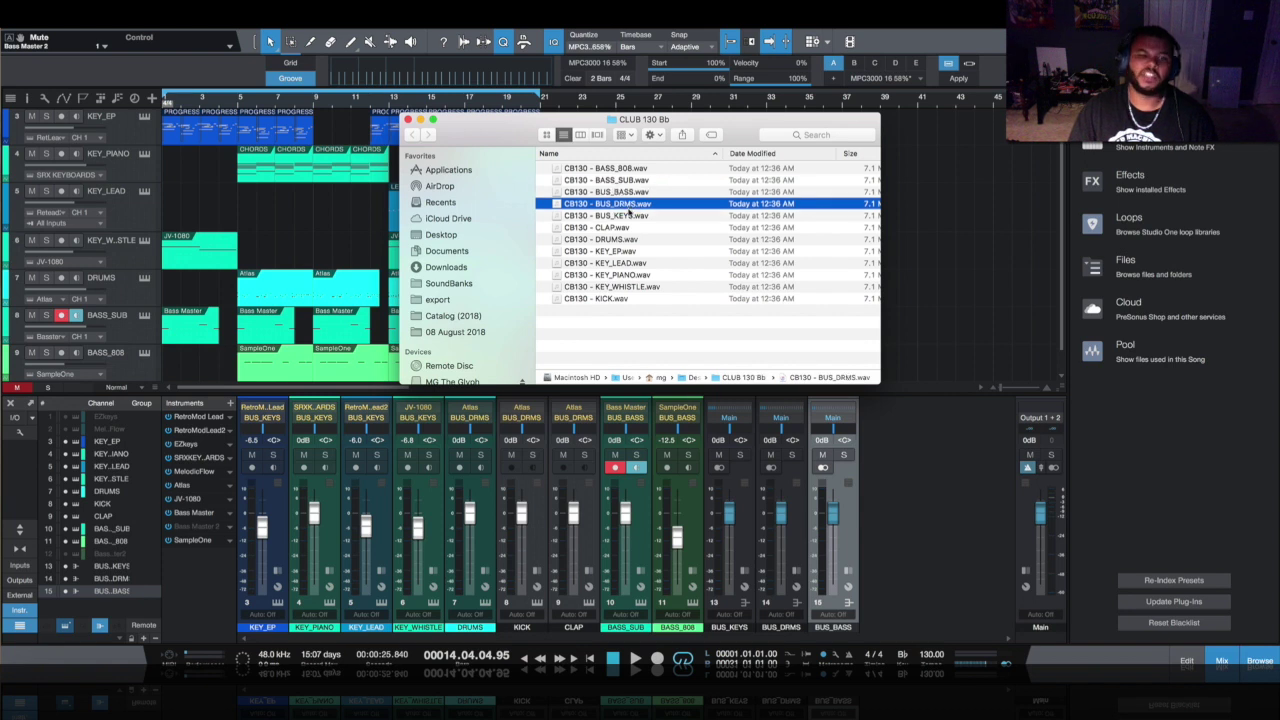
pyautogui.press('space')
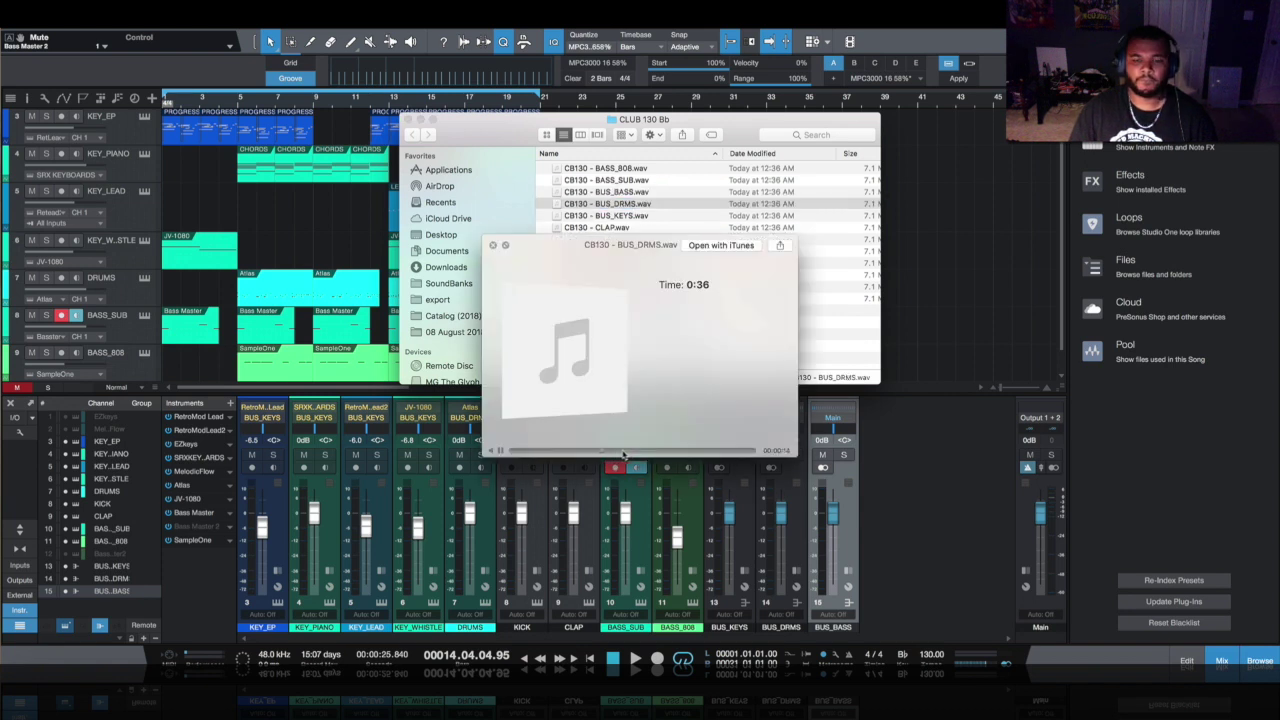
pyautogui.press('space')
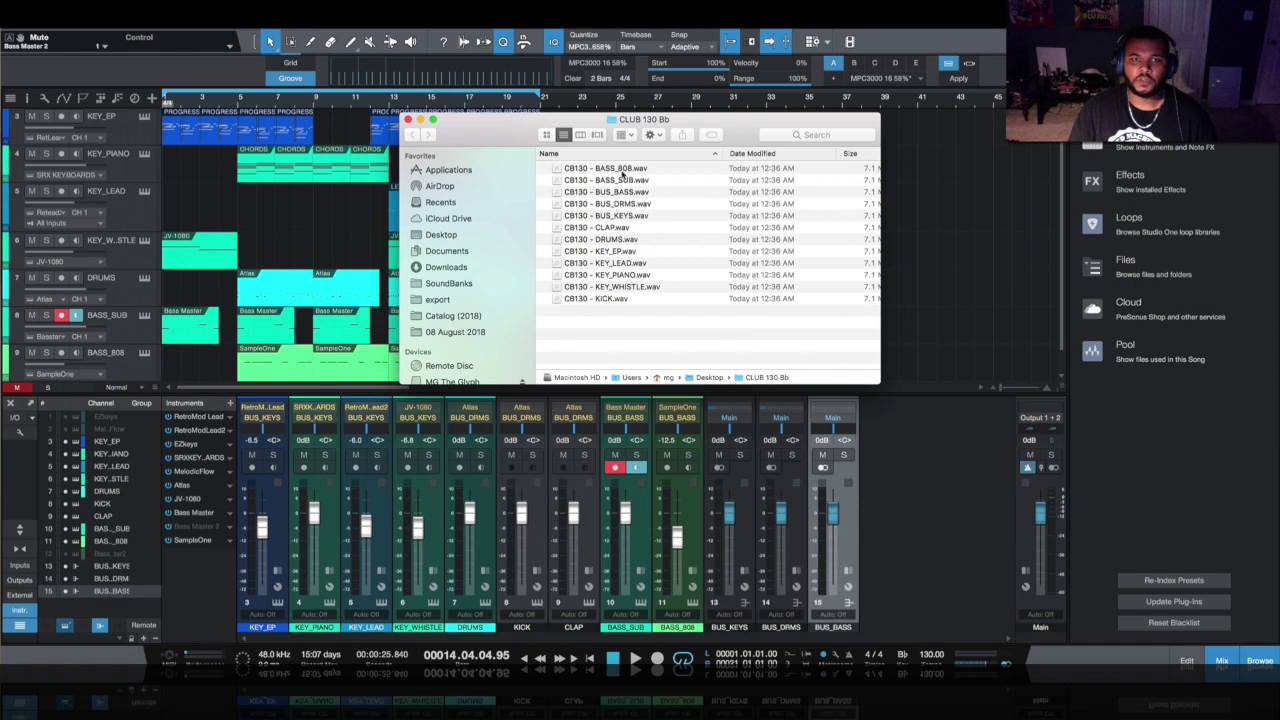
# Step: Enlarge the Finder window and select all twelve CB130 WAV stems
pyautogui.moveTo(652, 342); pyautogui.dragTo(627, 166)
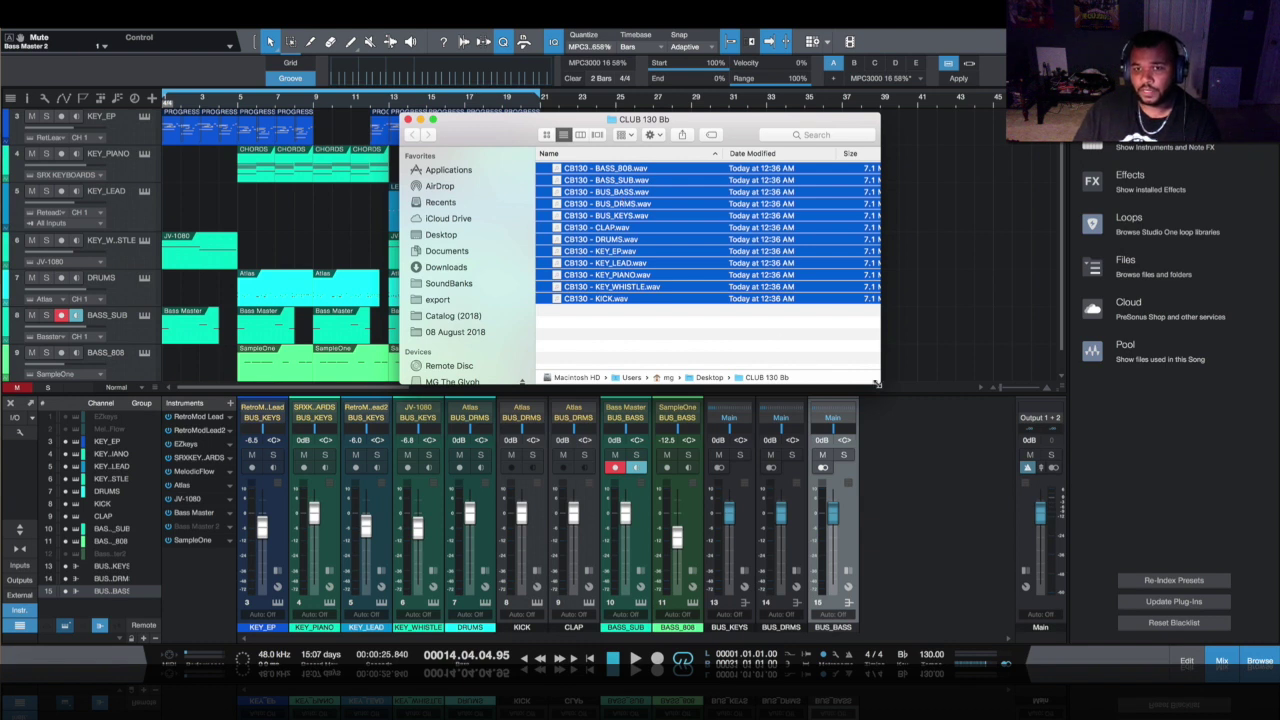
pyautogui.moveTo(879, 383); pyautogui.dragTo(1061, 501)
pyautogui.click(652, 341)
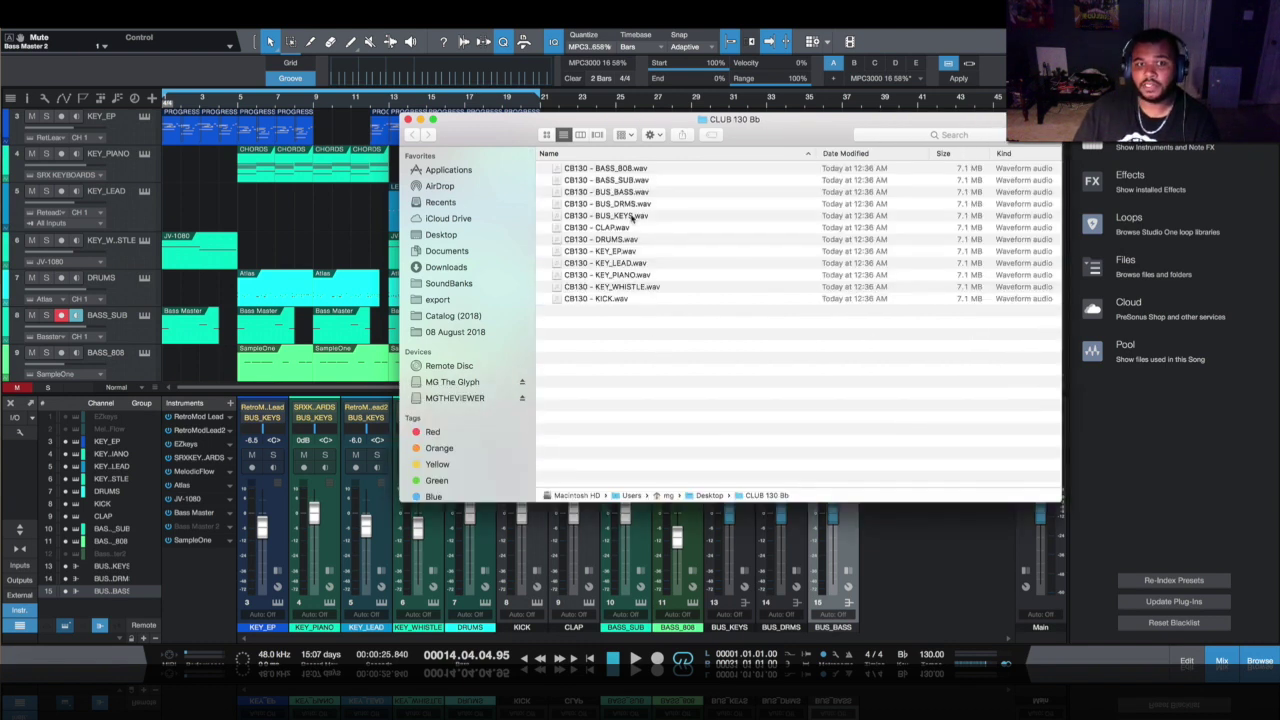
pyautogui.press('super+a')
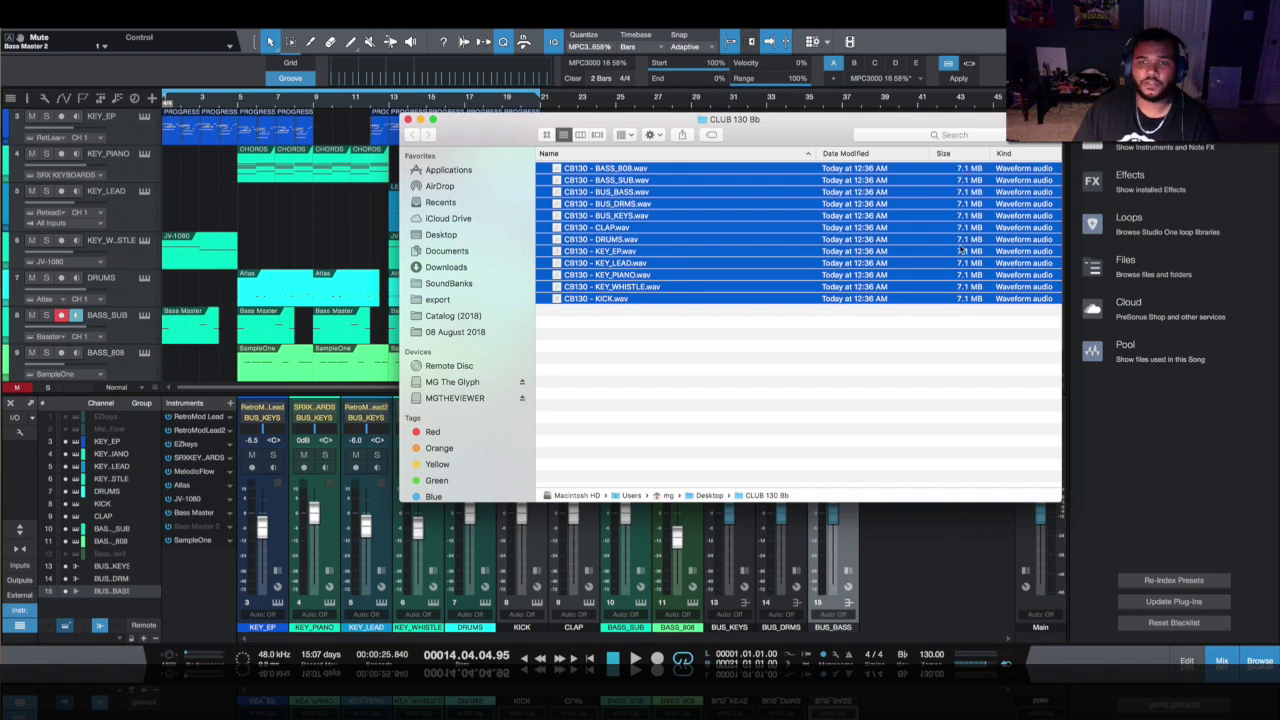
# Step: Compress the twelve selected CB130 stems into Archive.zip and check its info
pyautogui.rightClick(612, 226)
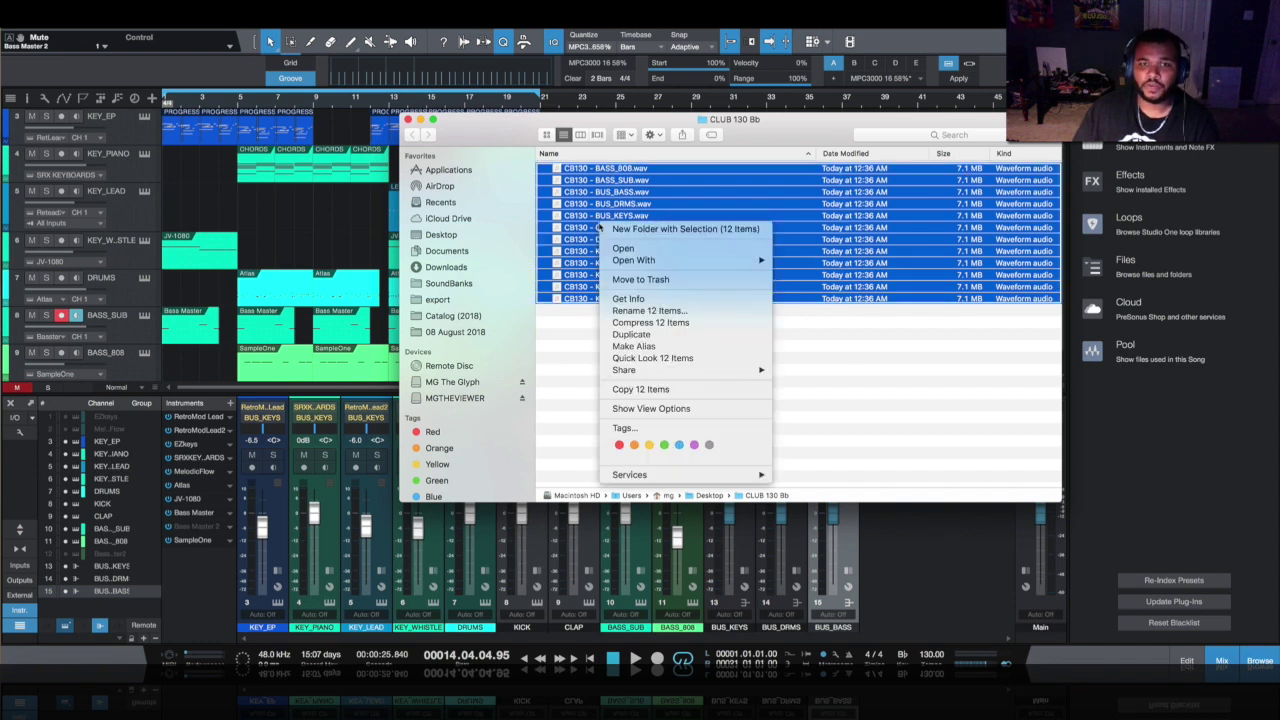
pyautogui.click(686, 323)
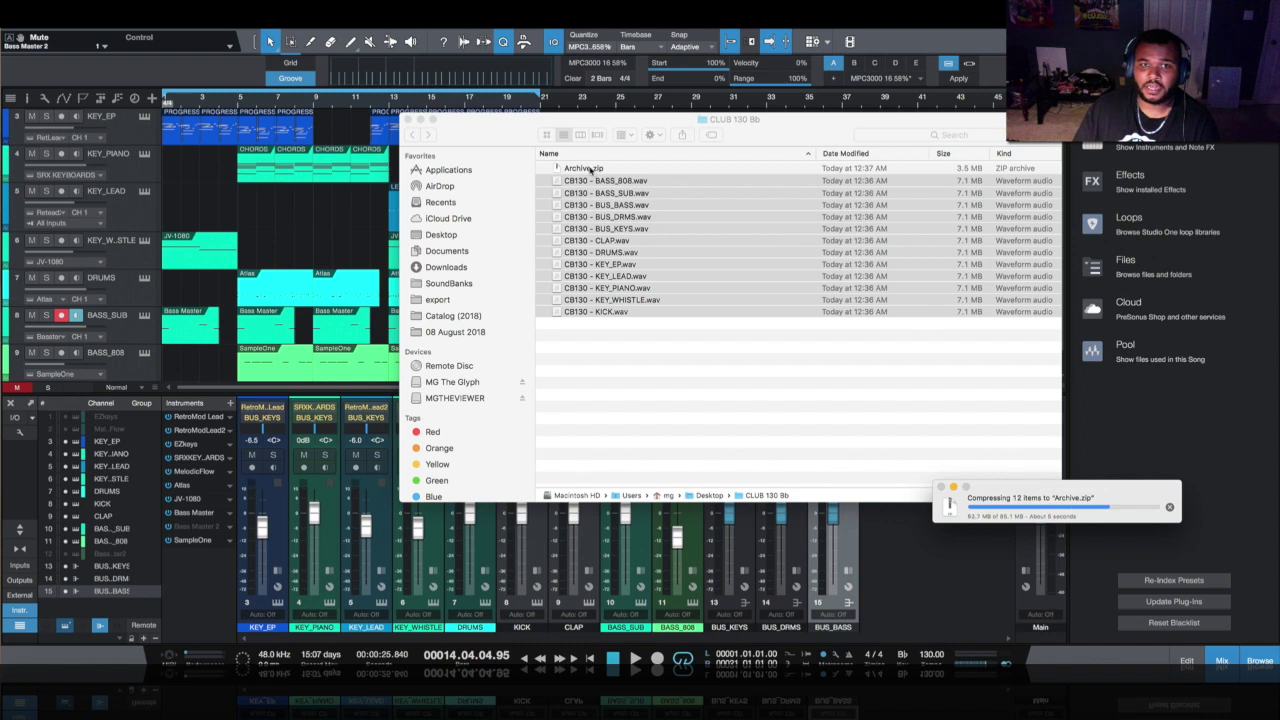
pyautogui.press('super+i')
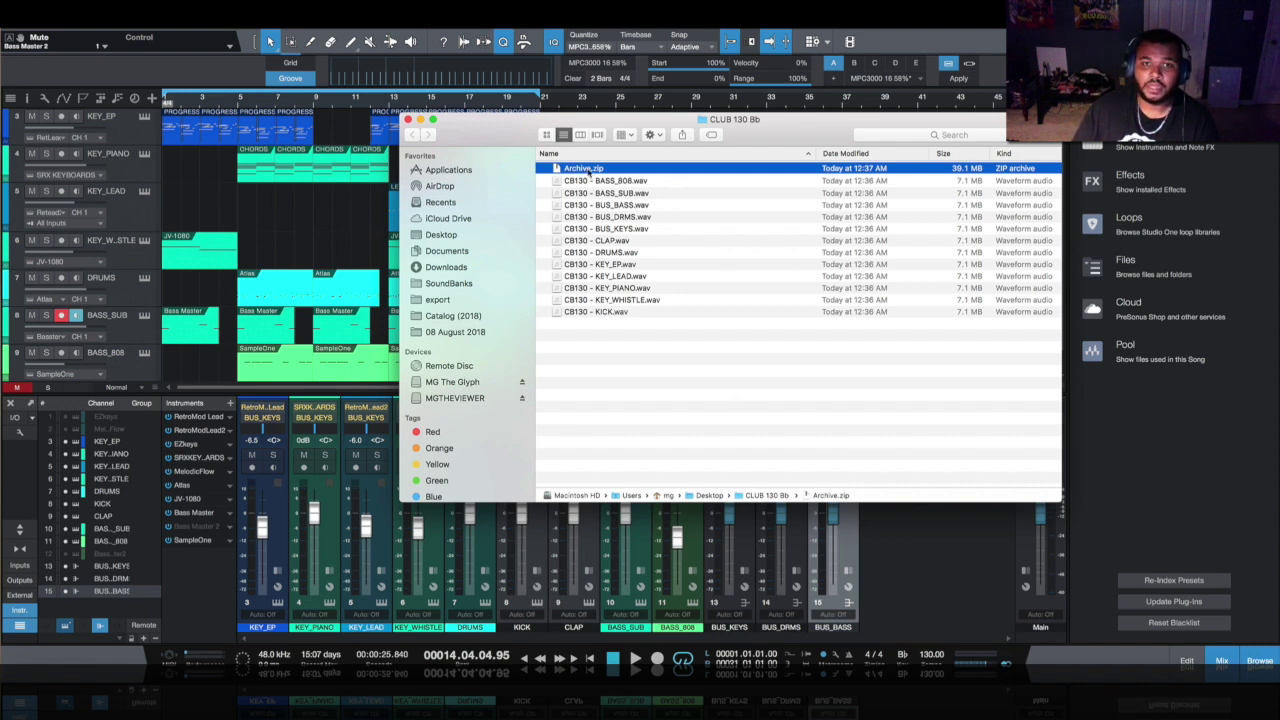
pyautogui.moveTo(585, 170); pyautogui.dragTo(604, 181)
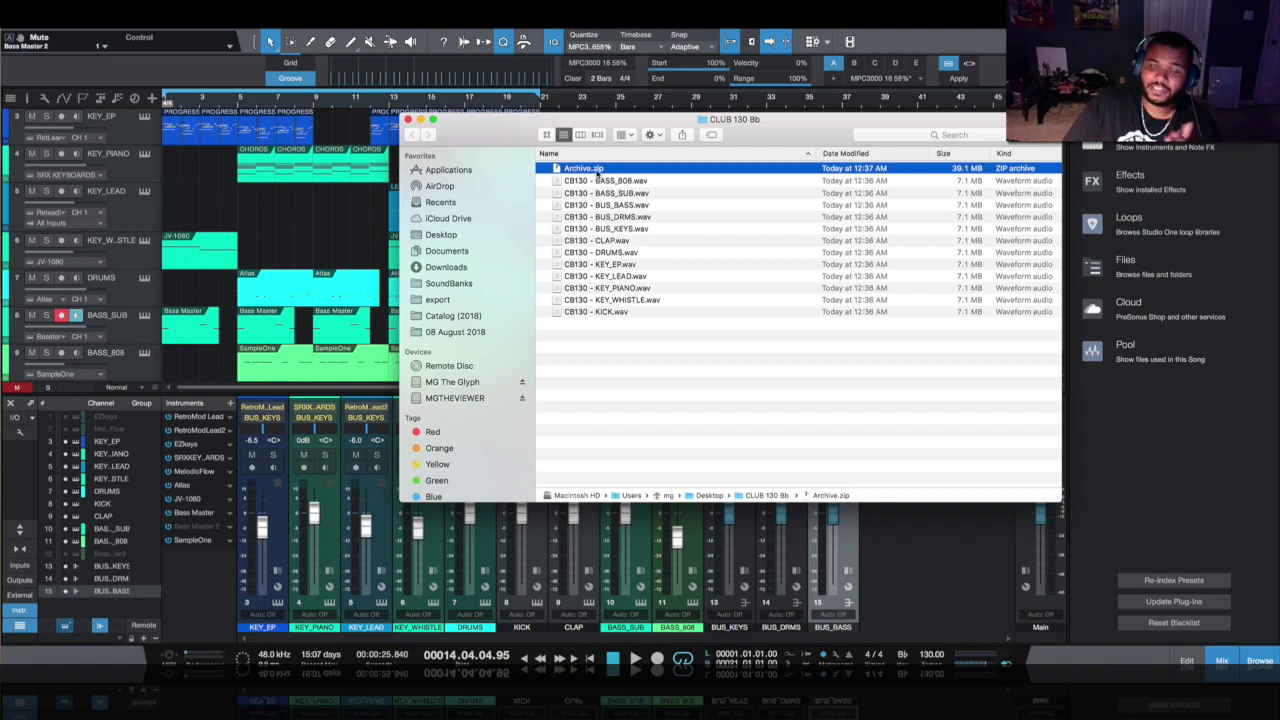
# Step: Select the BUS_BASS, KEY_EP and KEY_LEAD stem files in turn
pyautogui.click(627, 211)
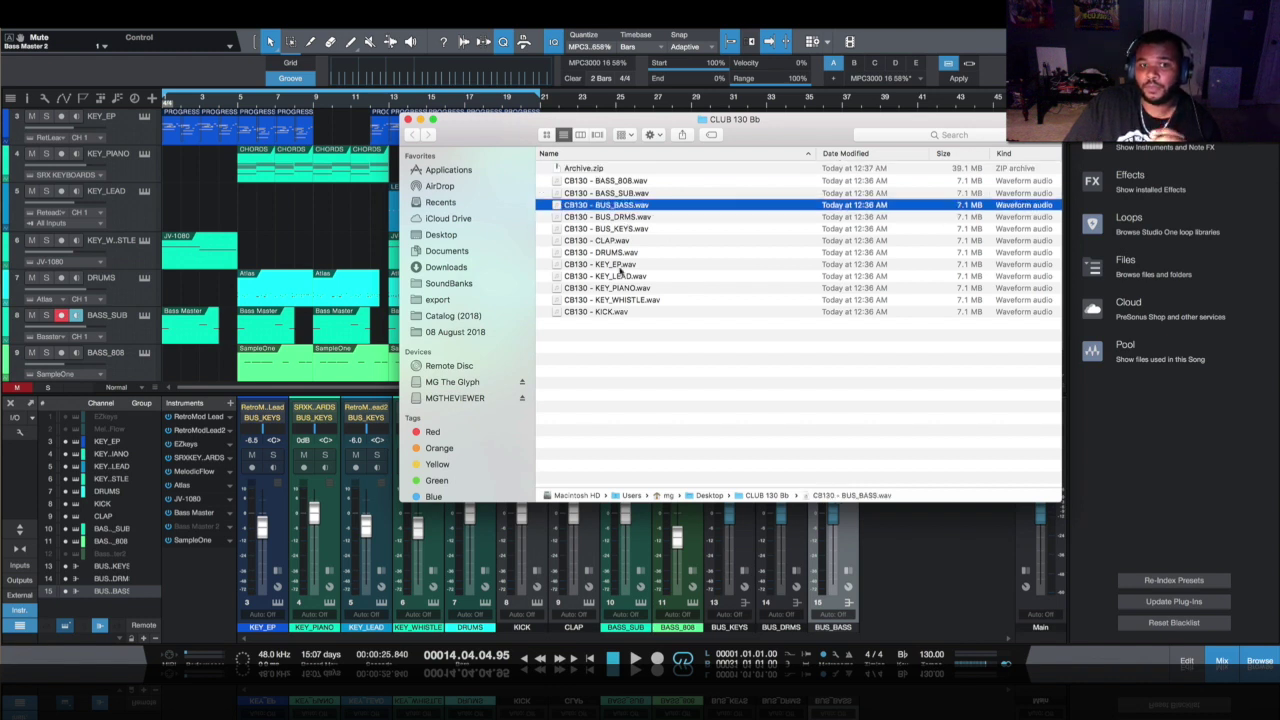
pyautogui.click(621, 265)
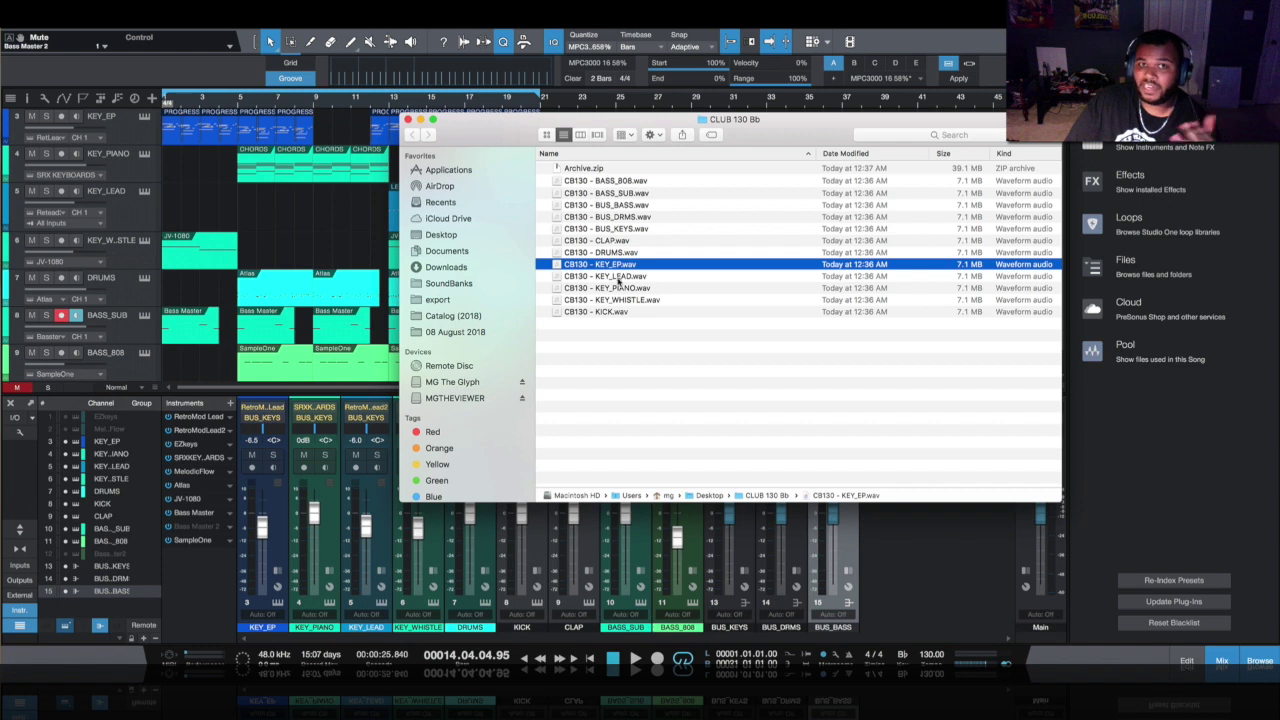
pyautogui.click(590, 170)
pyautogui.click(617, 265)
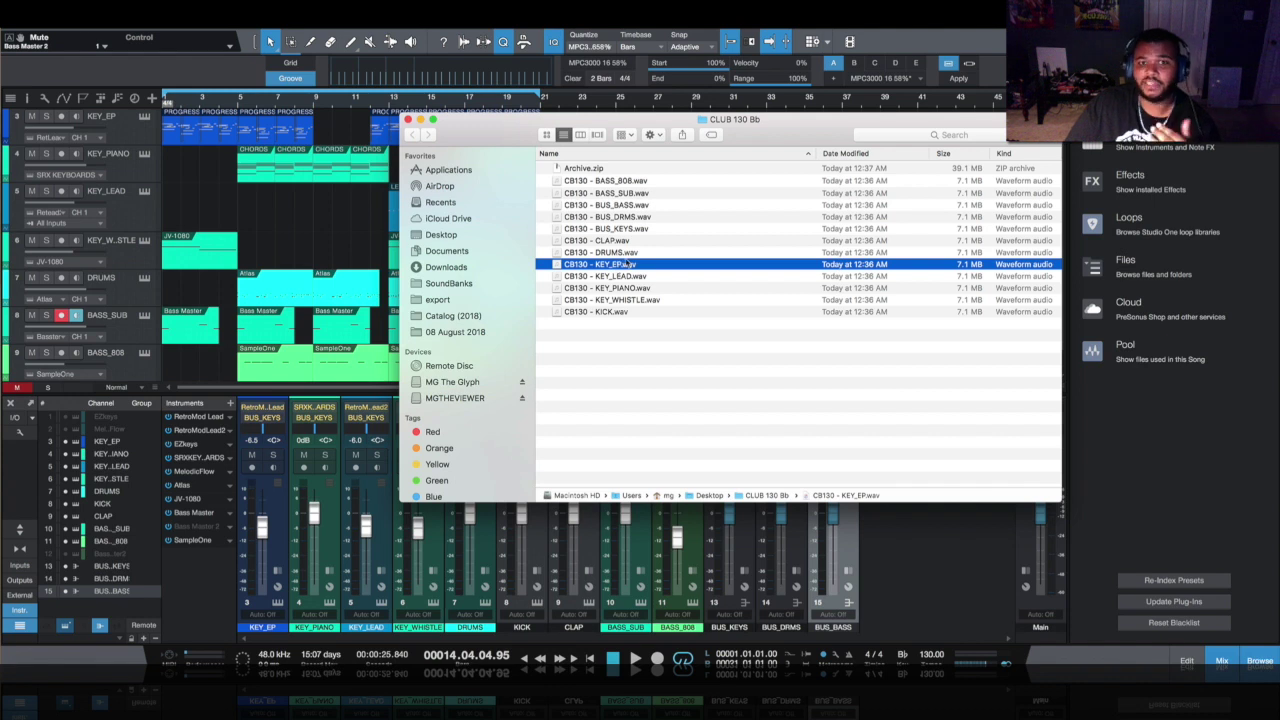
pyautogui.click(622, 277)
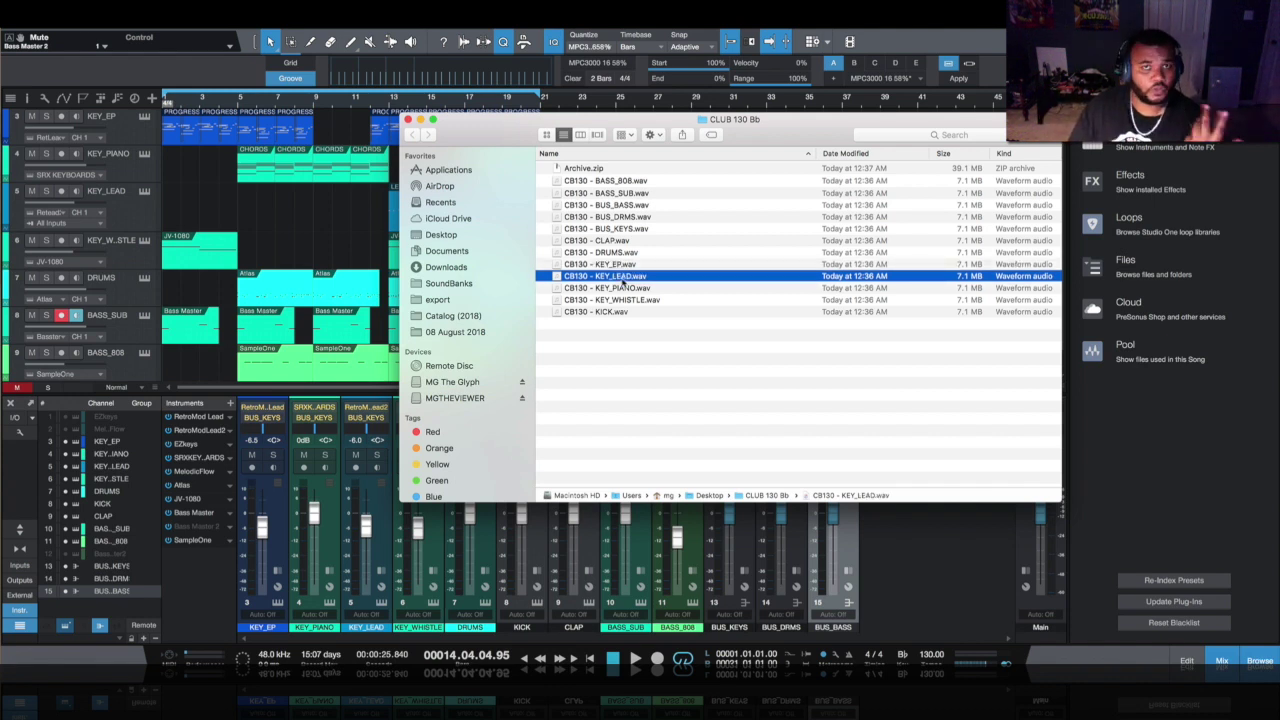
# Step: Move Archive.zip to the Trash, marquee-select the twelve wav stems, and close the window
pyautogui.click(584, 169)
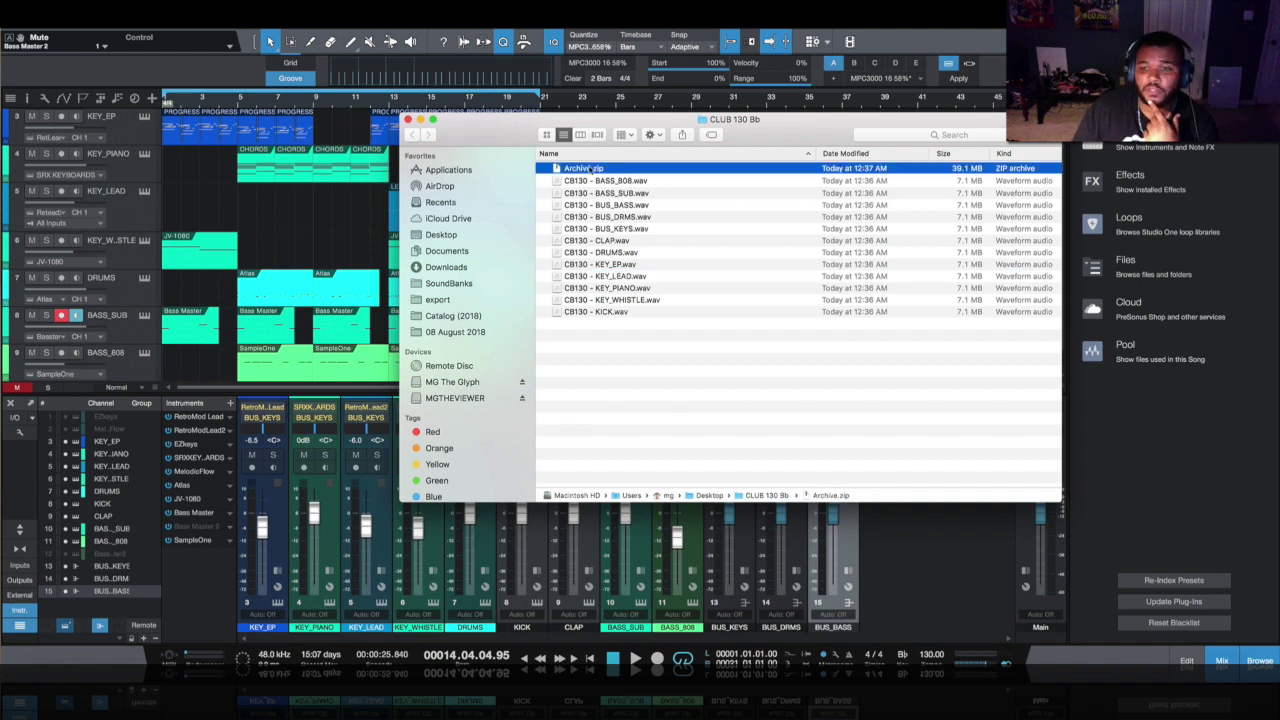
pyautogui.moveTo(1230, 695); pyautogui.dragTo(1230, 698)
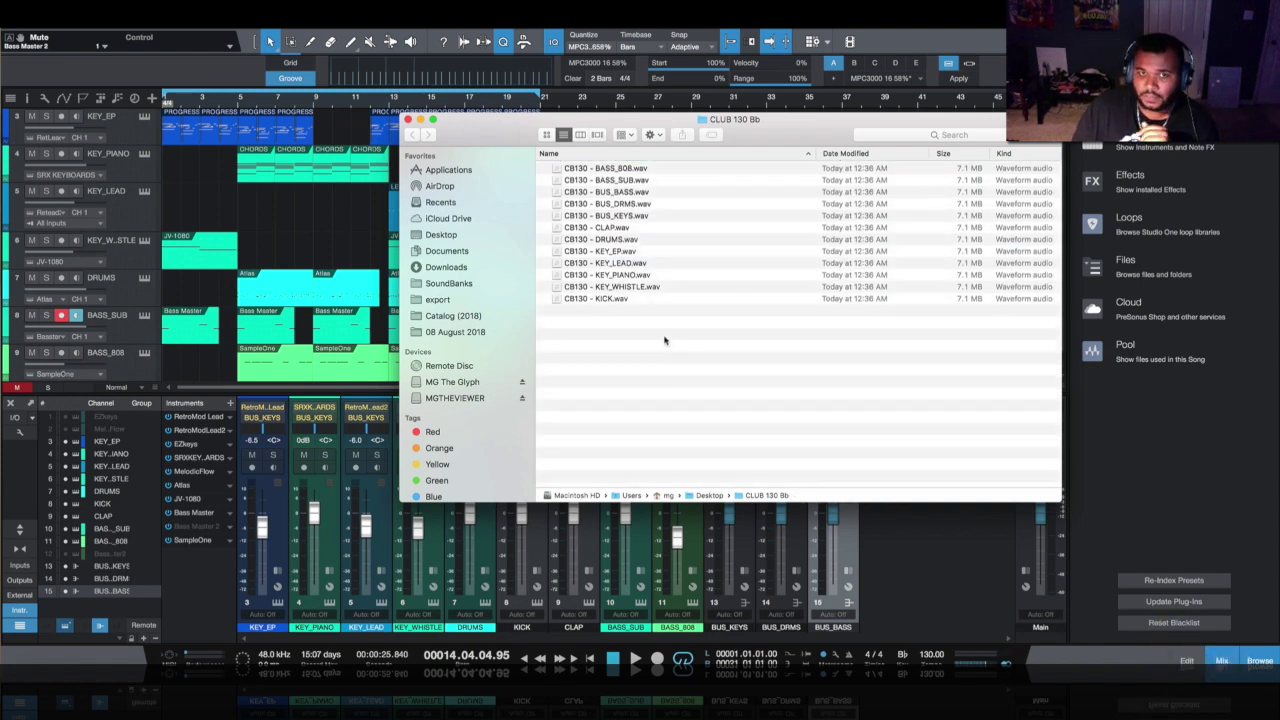
pyautogui.moveTo(663, 337); pyautogui.dragTo(641, 213)
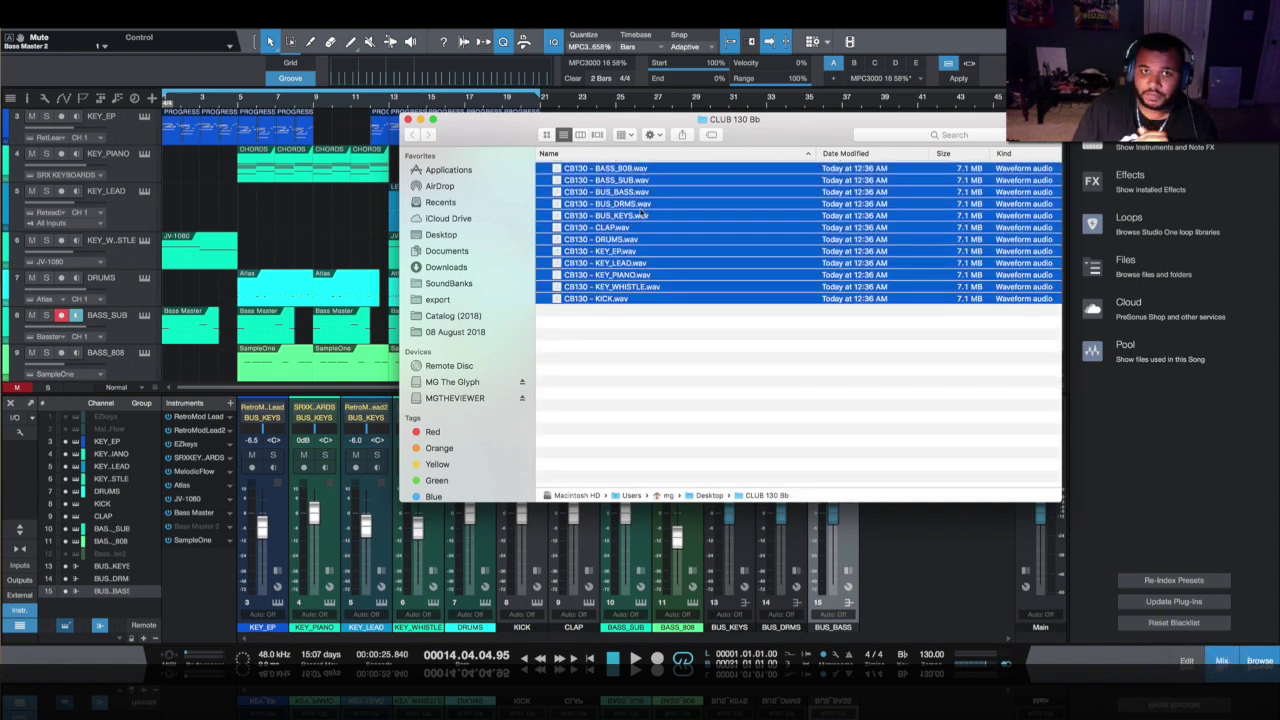
pyautogui.click(708, 345)
pyautogui.click(612, 263)
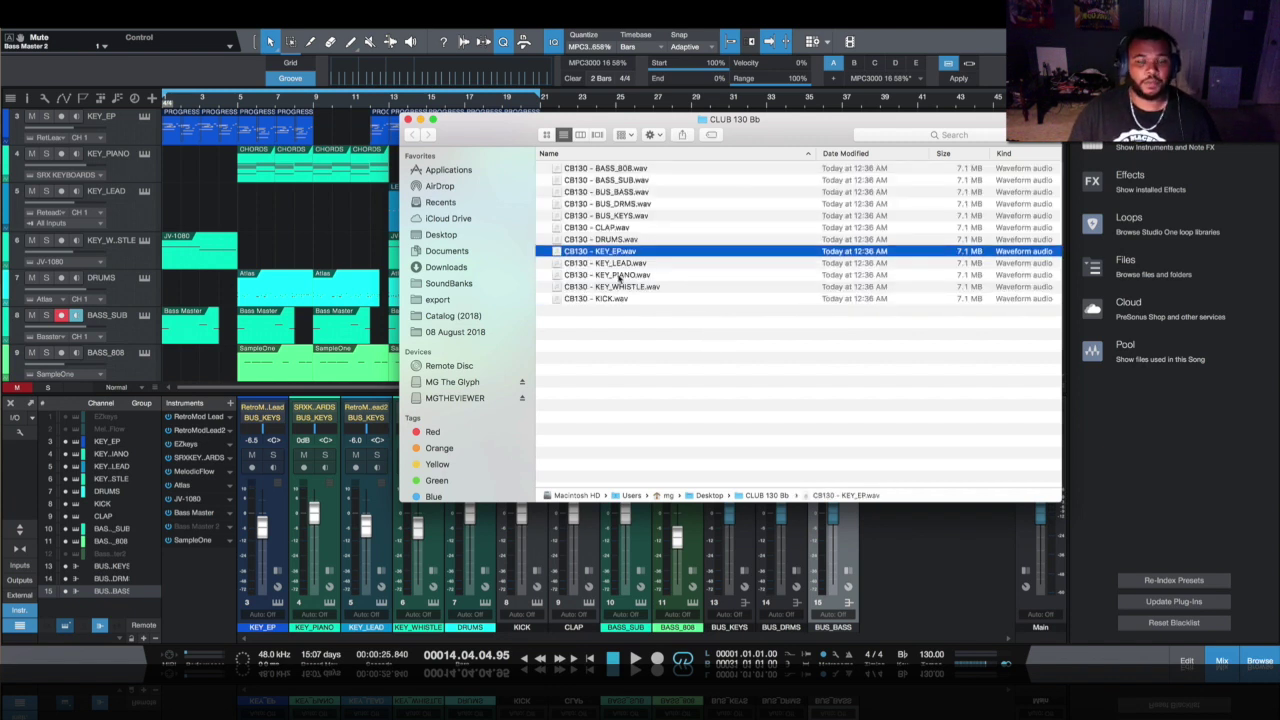
pyautogui.press('super+w')
# Step: Quit Studio One saving Job B, then open the new Mixbus session CLUB MIX - 130 - Bb
pyautogui.press('super+q')
pyautogui.click(736, 234)
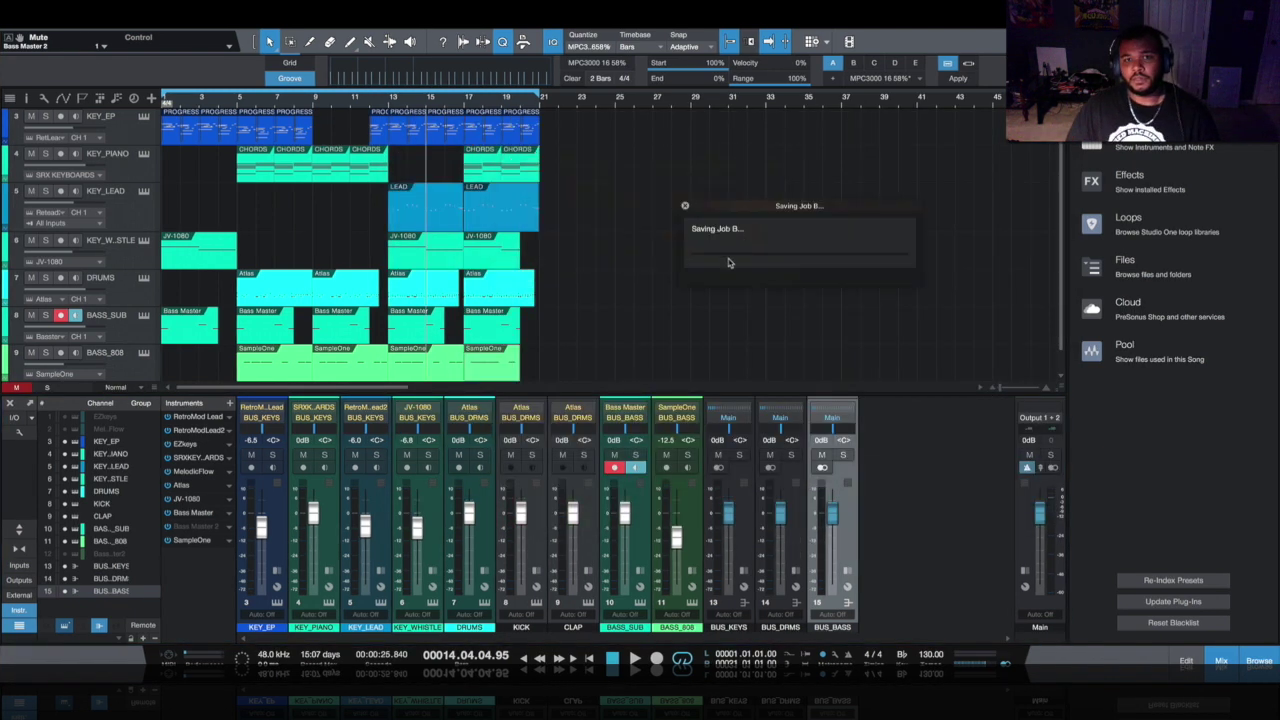
pyautogui.moveTo(1238, 530); pyautogui.dragTo(665, 215)
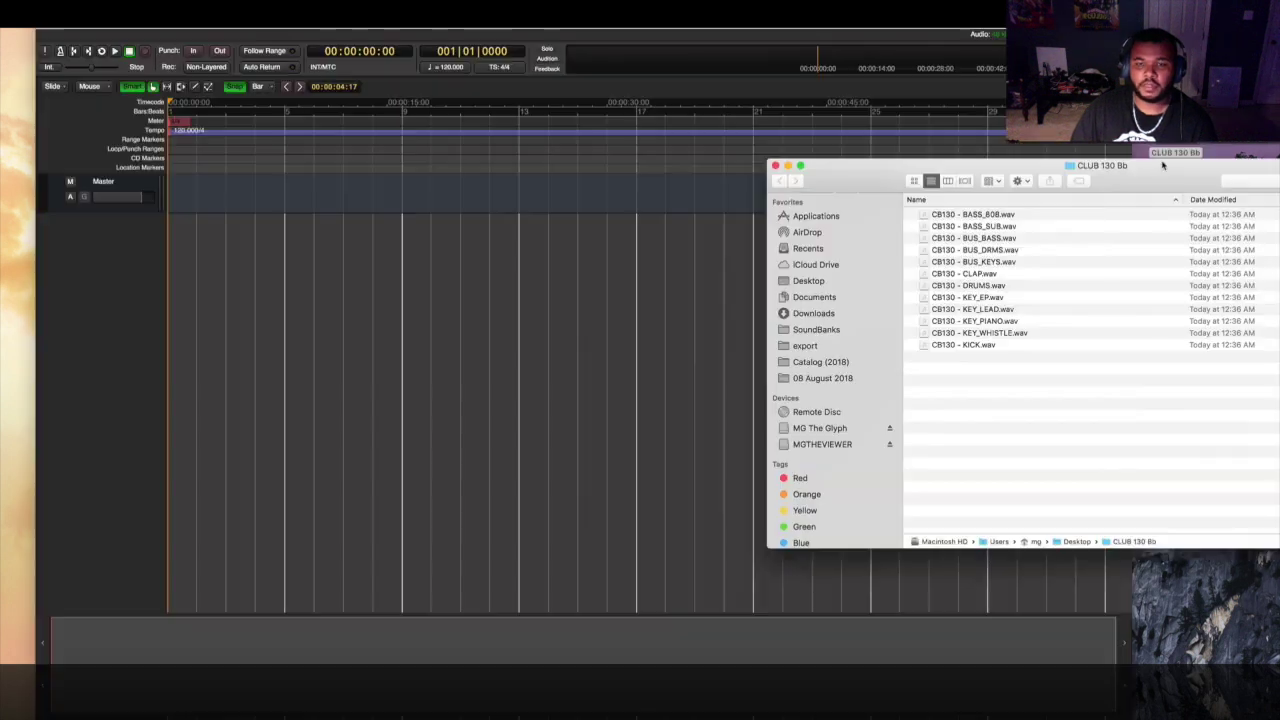
pyautogui.click(810, 455)
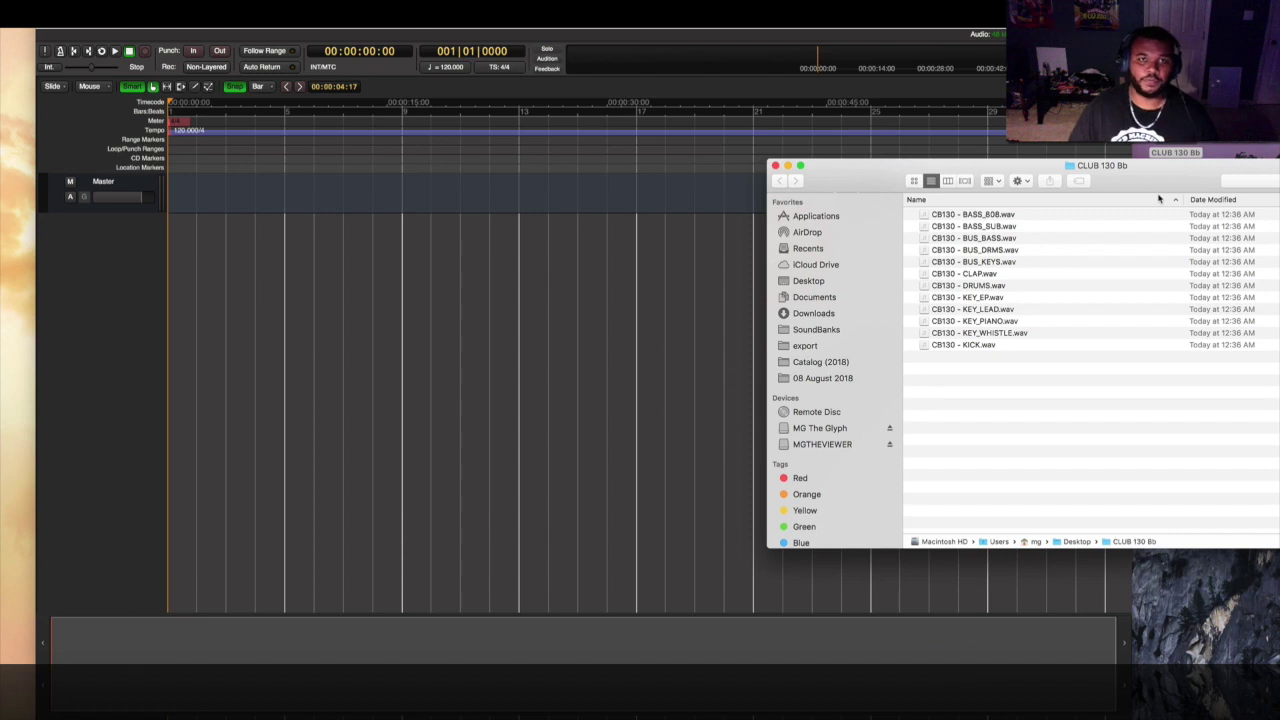
# Step: Set the Mixbus session tempo to 130 BPM
pyautogui.click(450, 67)
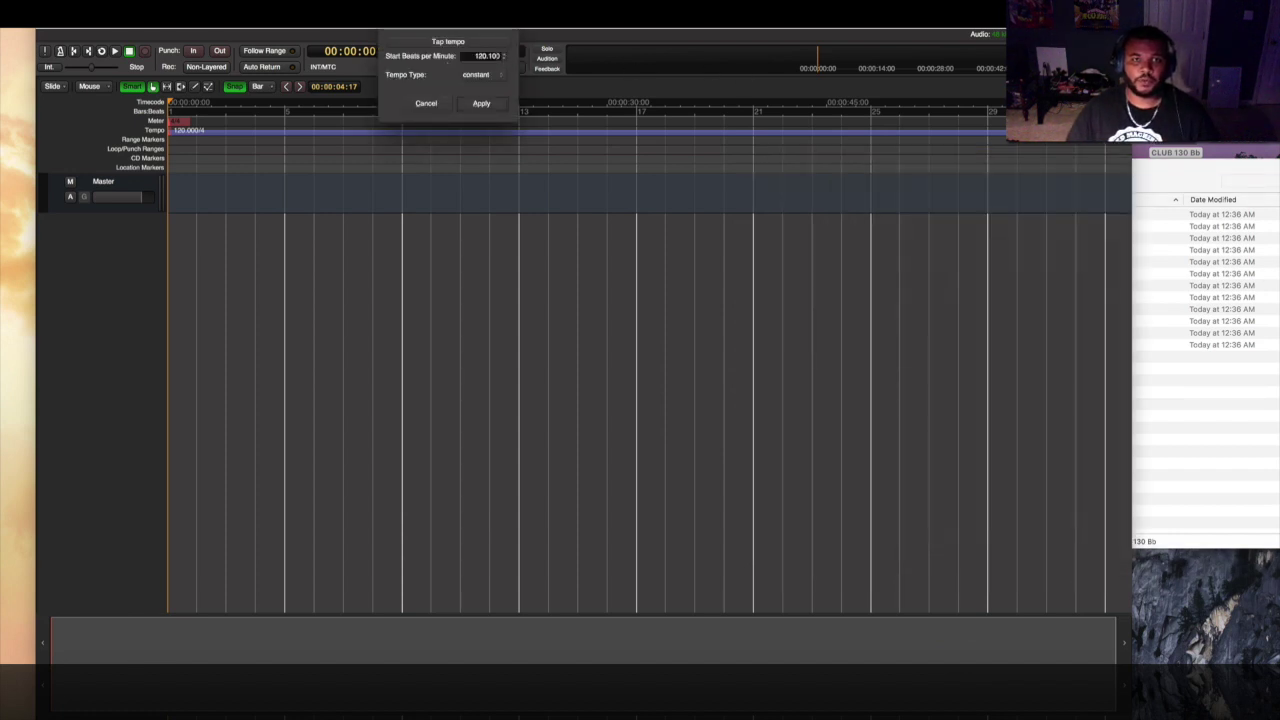
pyautogui.doubleClick(494, 56)
pyautogui.press('super+a')
pyautogui.write('130')
pyautogui.press('Return')
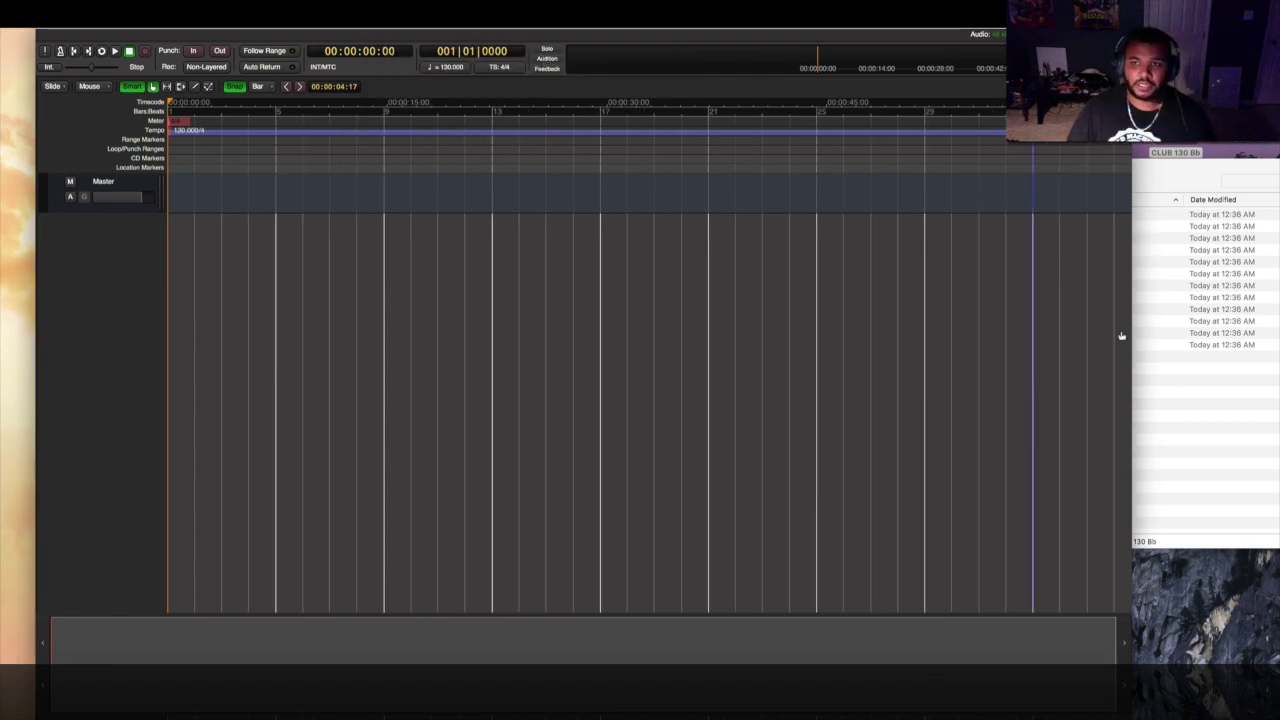
# Step: Trial-import the DRUMS stem as a track, then delete its clip
pyautogui.click(1172, 416)
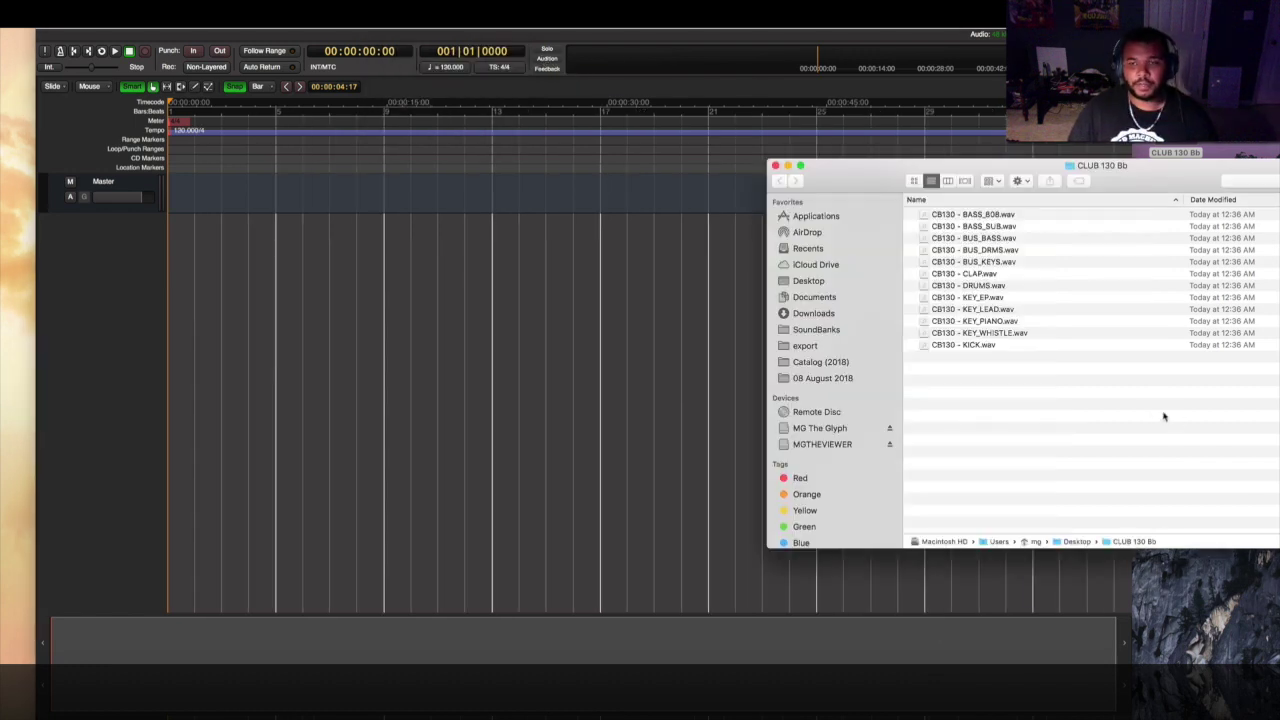
pyautogui.doubleClick(1188, 178)
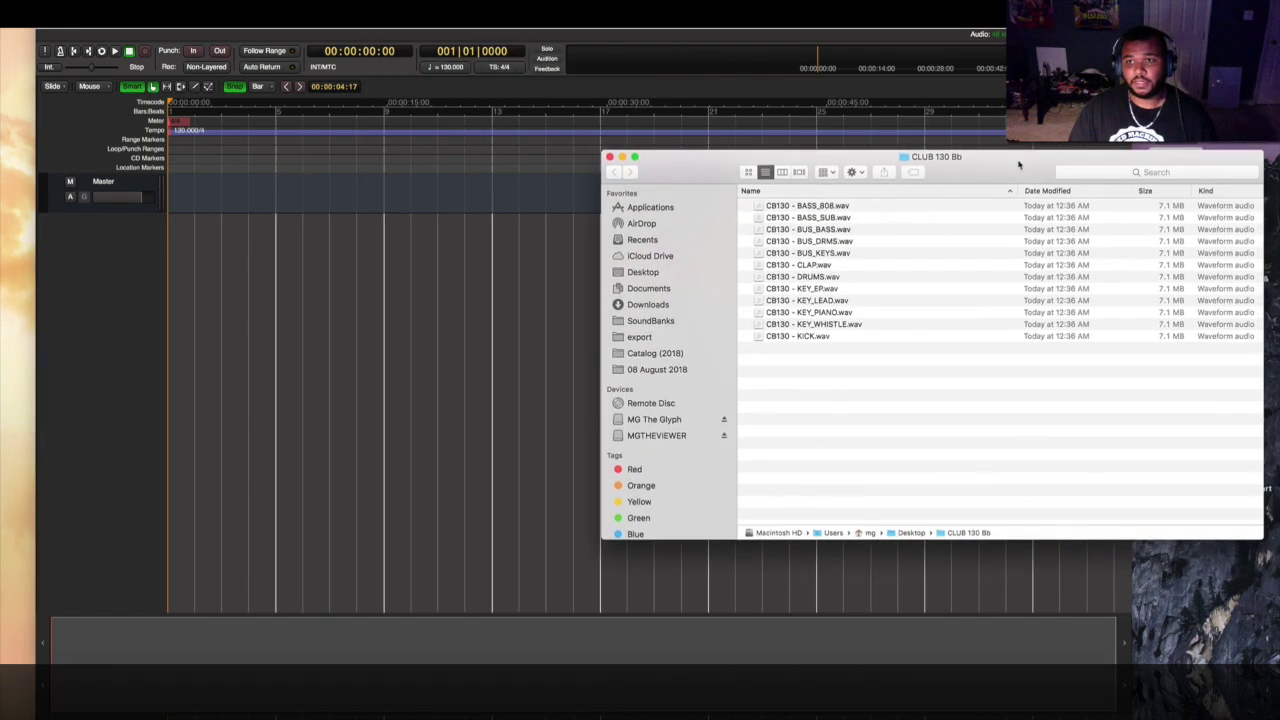
pyautogui.click(819, 253)
pyautogui.click(824, 278)
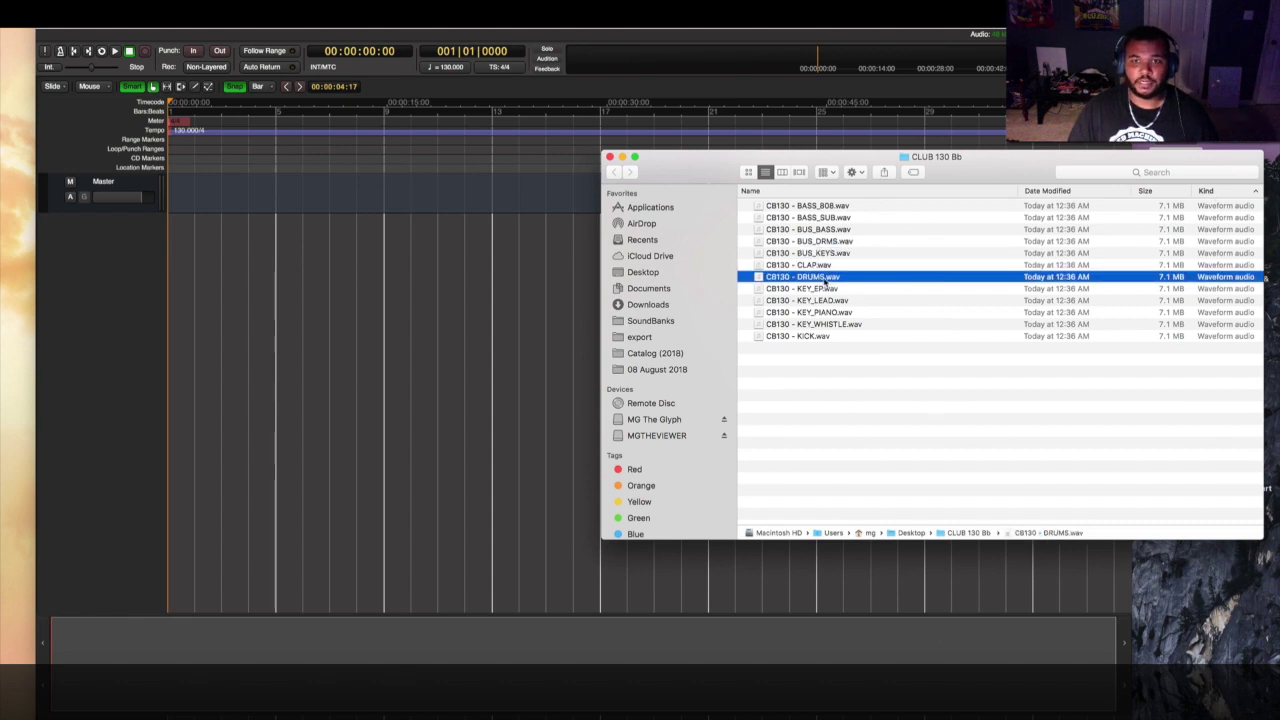
pyautogui.moveTo(826, 283); pyautogui.dragTo(200, 330)
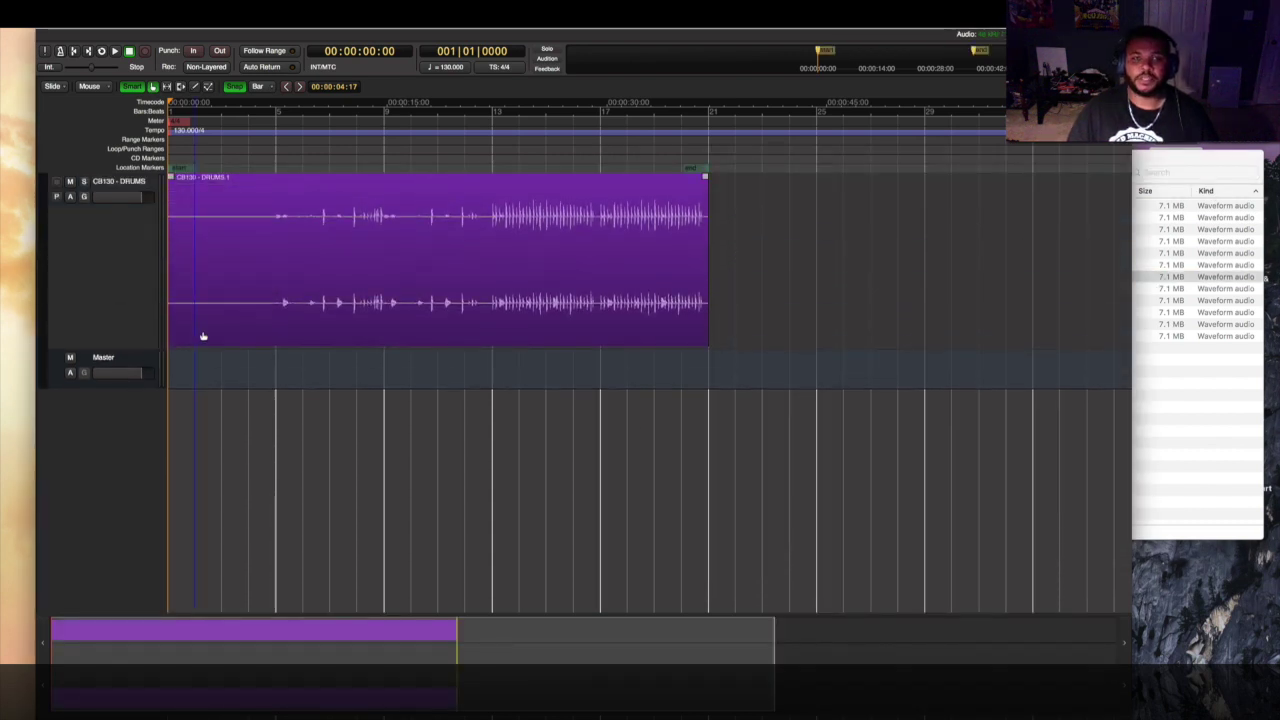
pyautogui.click(575, 311)
pyautogui.press('BackSpace')
# Step: Drag the BUS_BASS, BUS_DRMS and BUS_KEYS stems into Mixbus as new tracks
pyautogui.click(1232, 423)
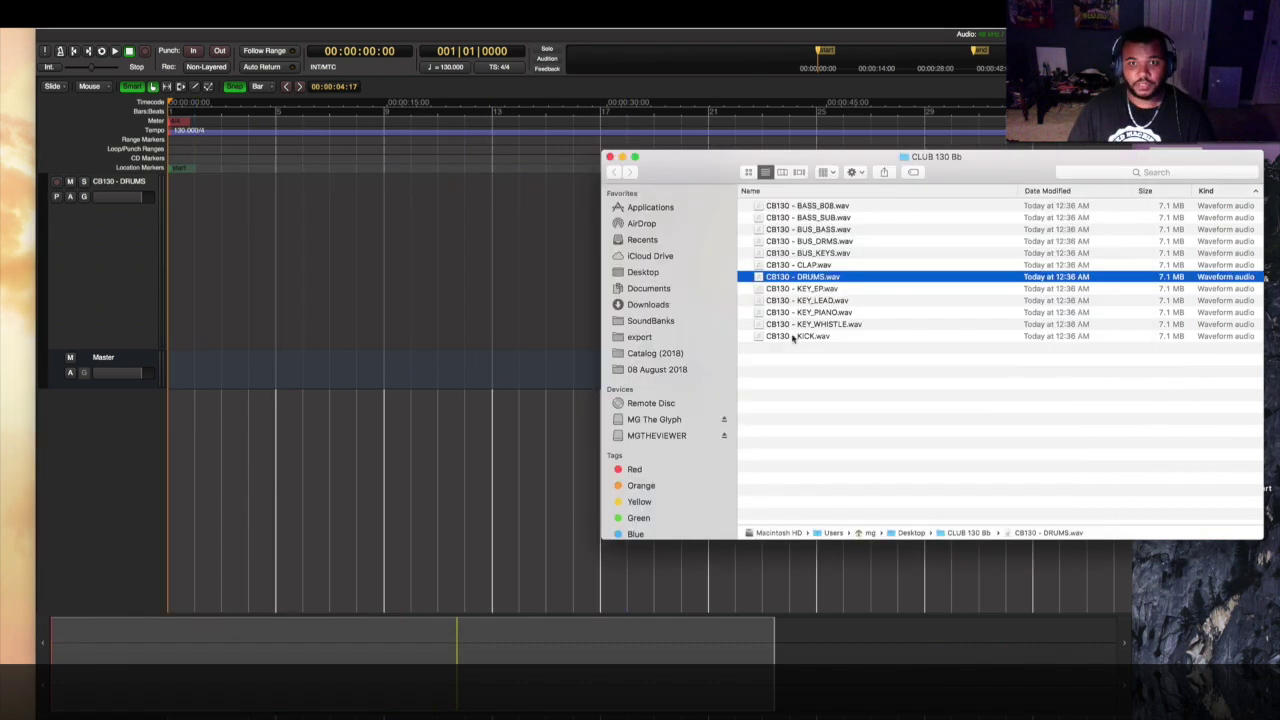
pyautogui.click(820, 254)
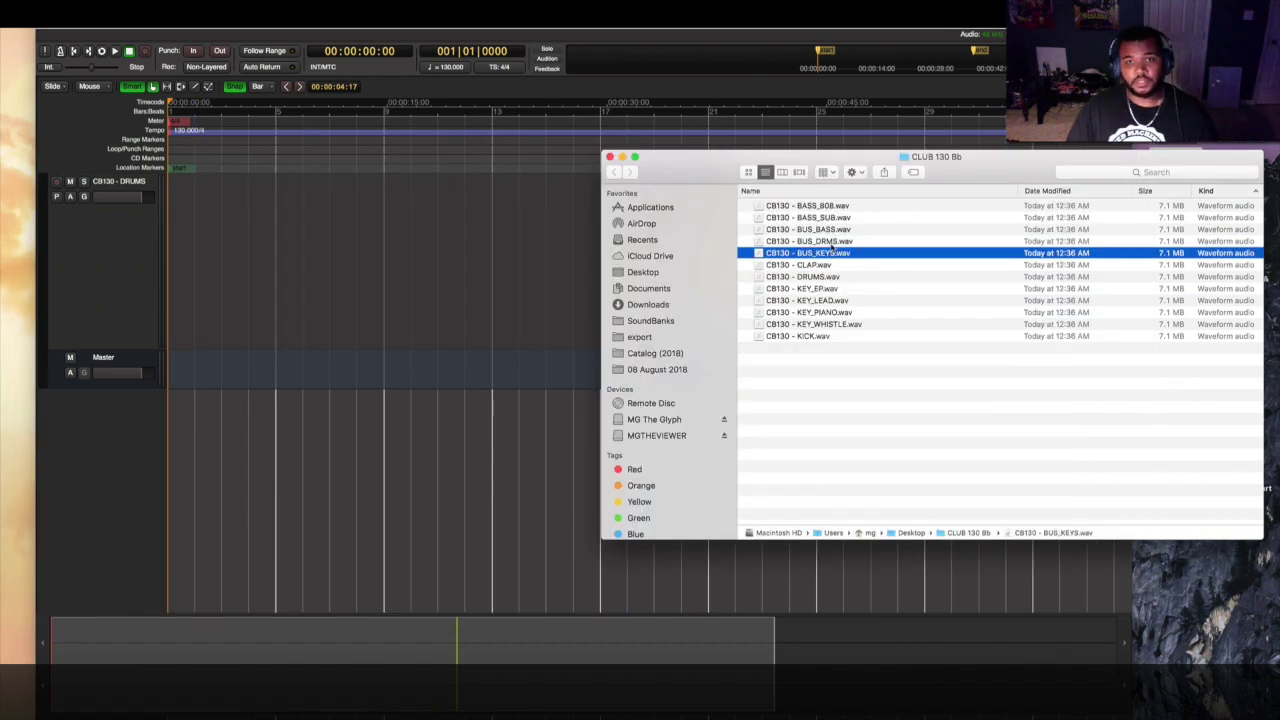
pyautogui.keyDown('shift'); pyautogui.click(837, 230); pyautogui.keyUp('shift')
pyautogui.moveTo(837, 230); pyautogui.dragTo(208, 417)
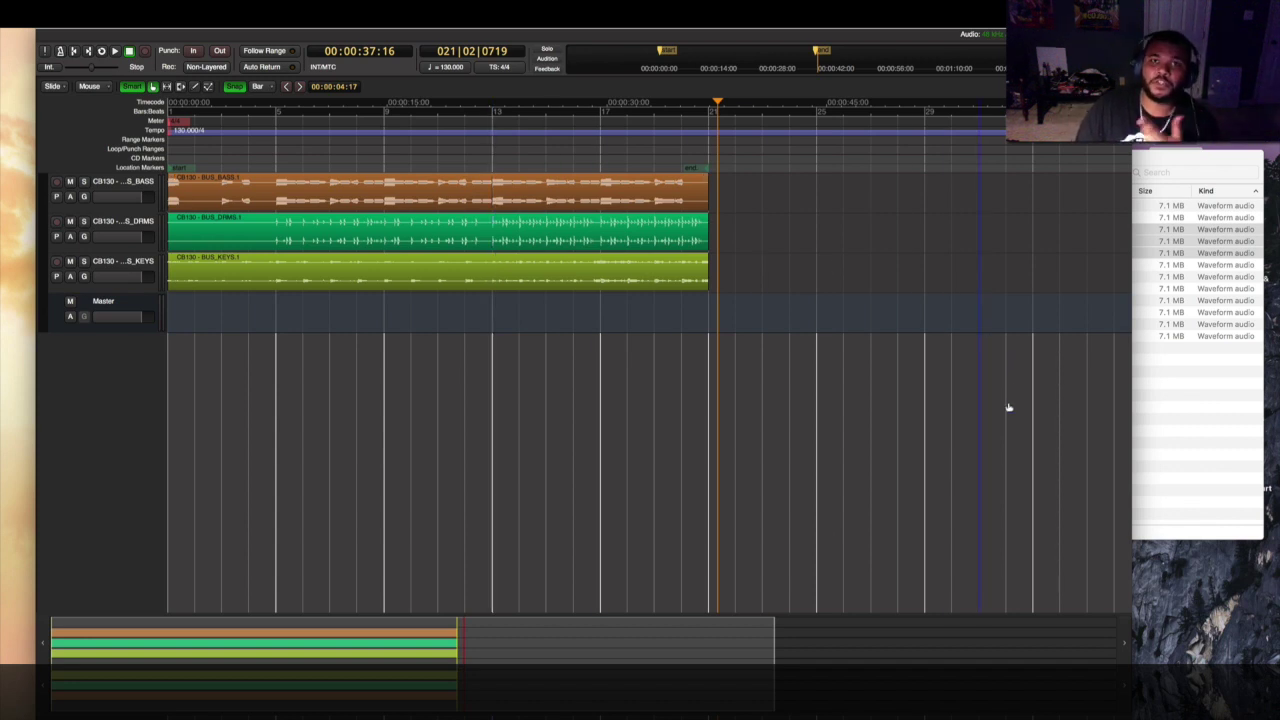
# Step: Bring the stems folder forward, then return to the three BUS stem tracks in Mixbus
pyautogui.click(1194, 451)
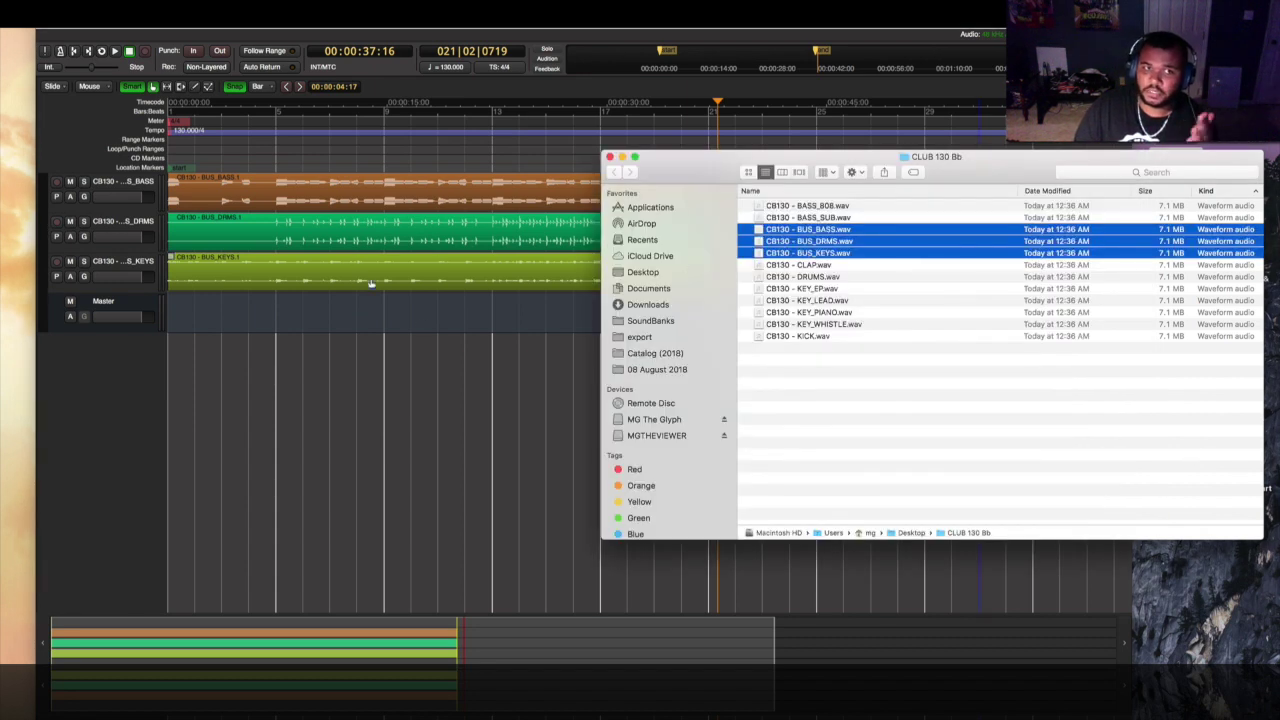
pyautogui.click(424, 323)
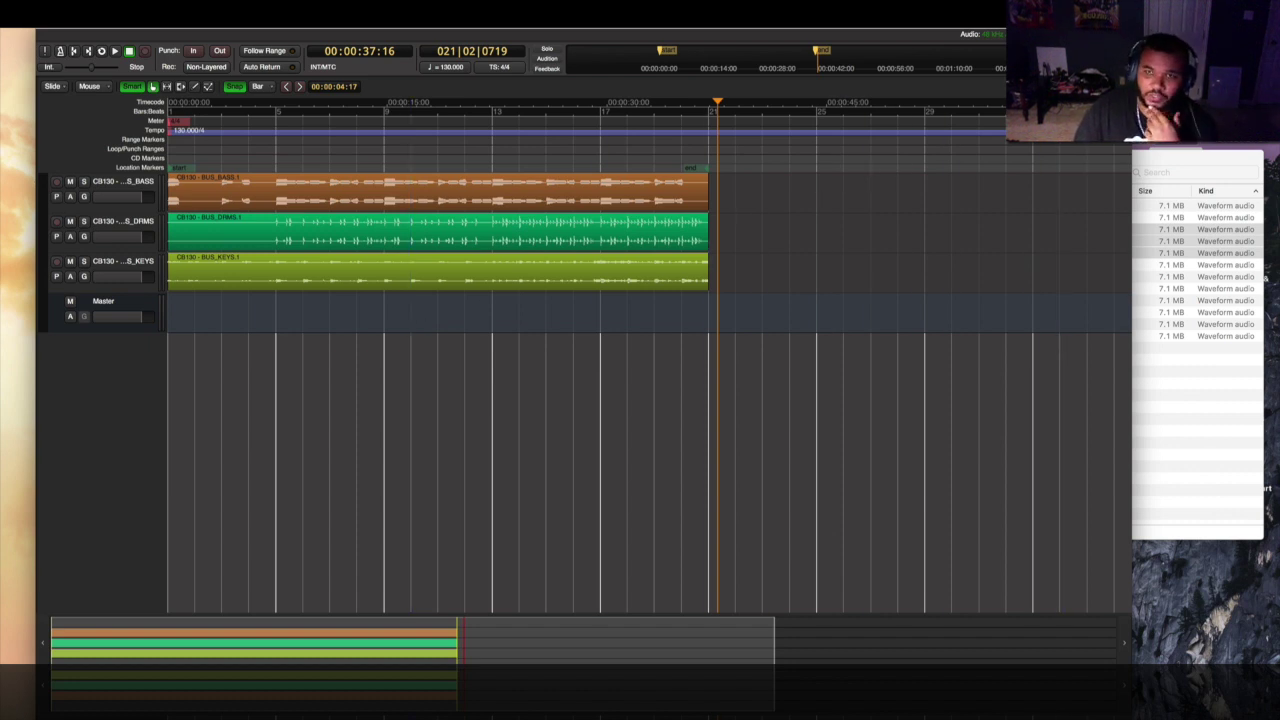
# Step: Switch Mixbus to the mixer view and clear the file selection in the stems folder
pyautogui.press('super+equal')
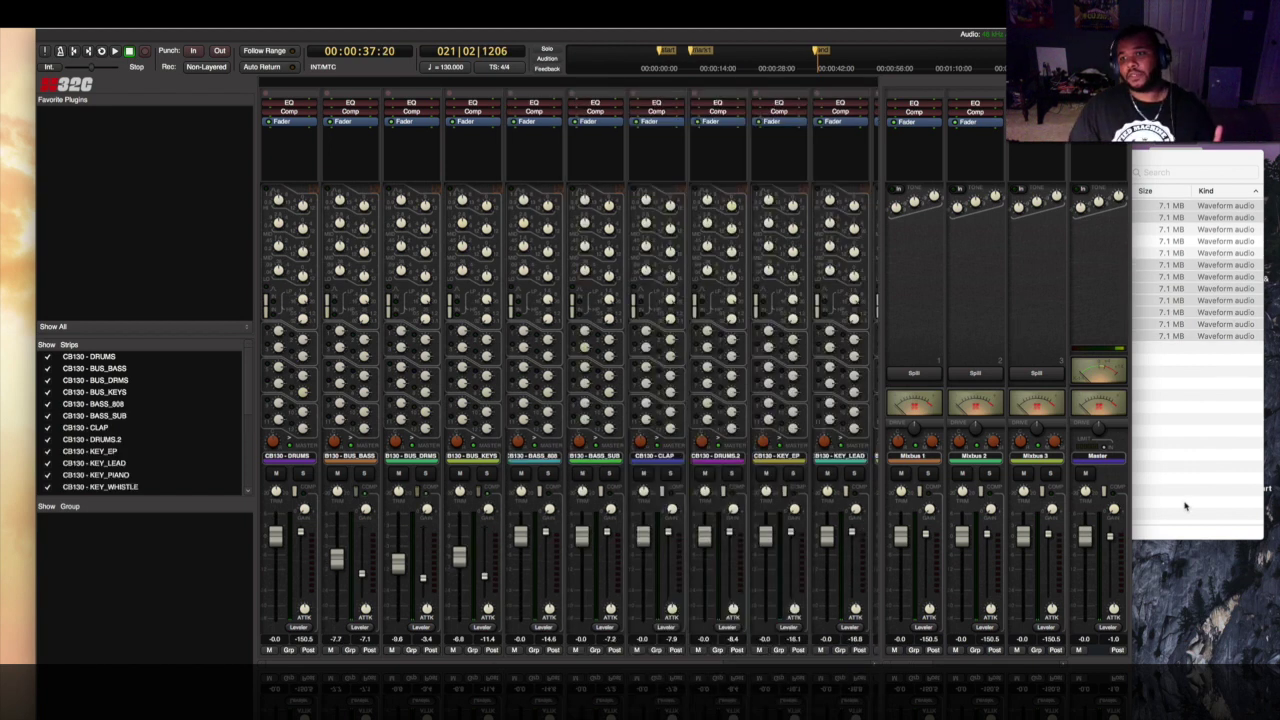
pyautogui.click(1180, 497)
pyautogui.click(1045, 491)
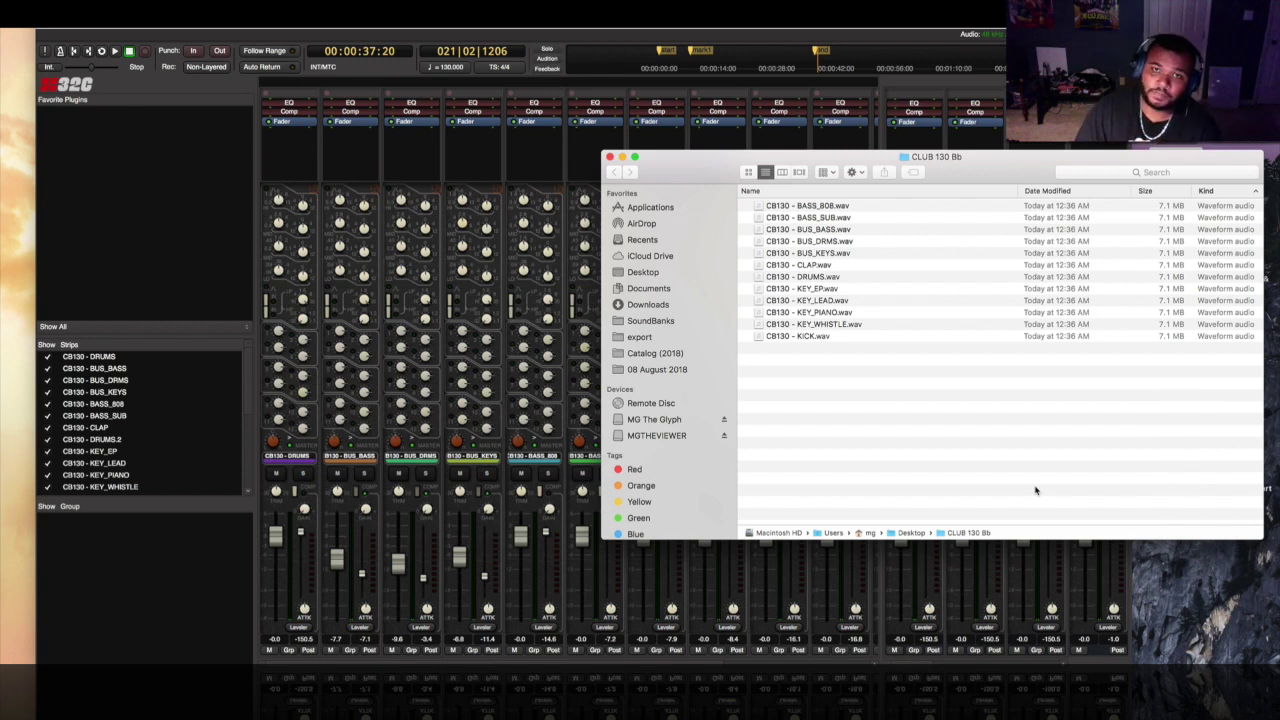
pyautogui.click(830, 229)
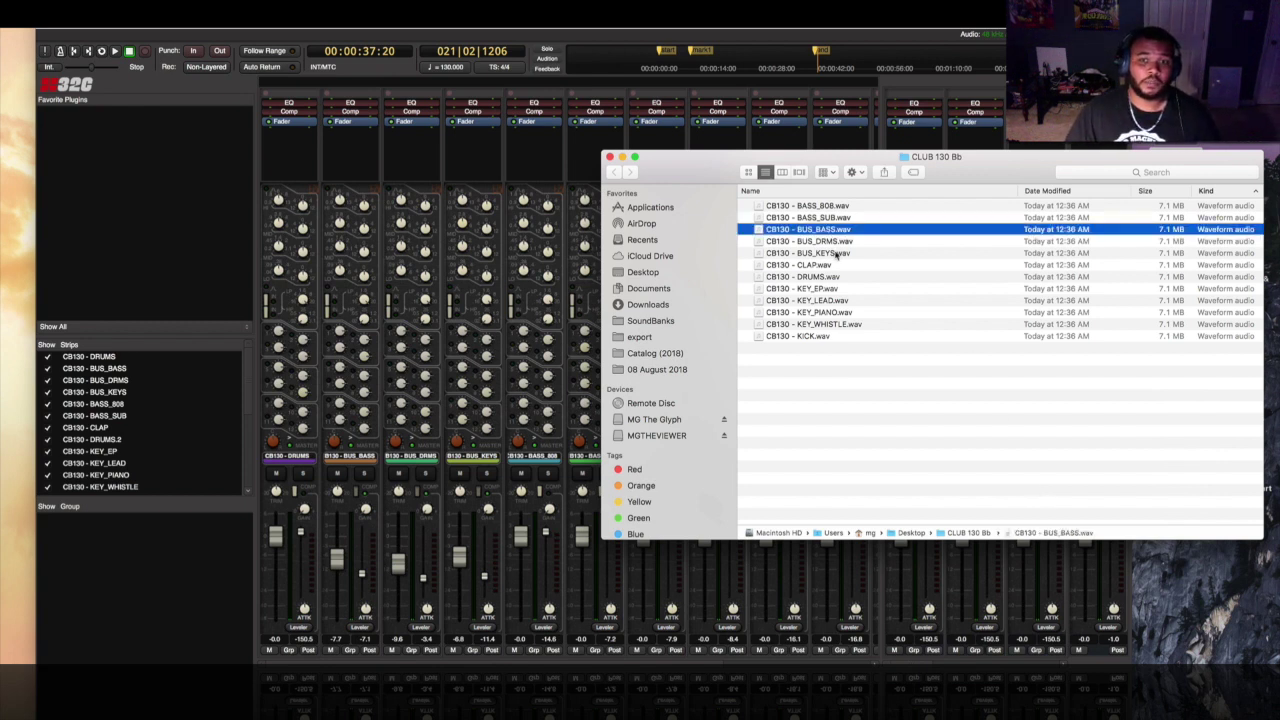
pyautogui.keyDown('shift'); pyautogui.click(836, 254); pyautogui.keyUp('shift')
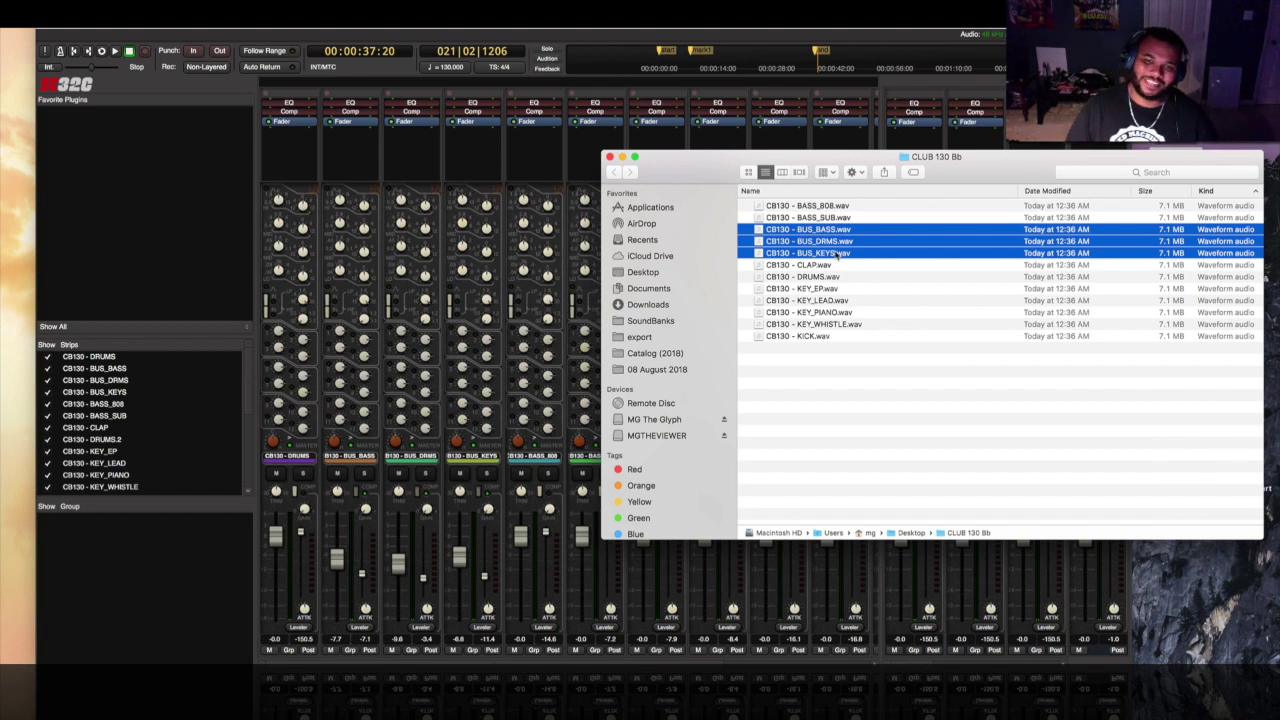
pyautogui.click(822, 280)
pyautogui.click(826, 267)
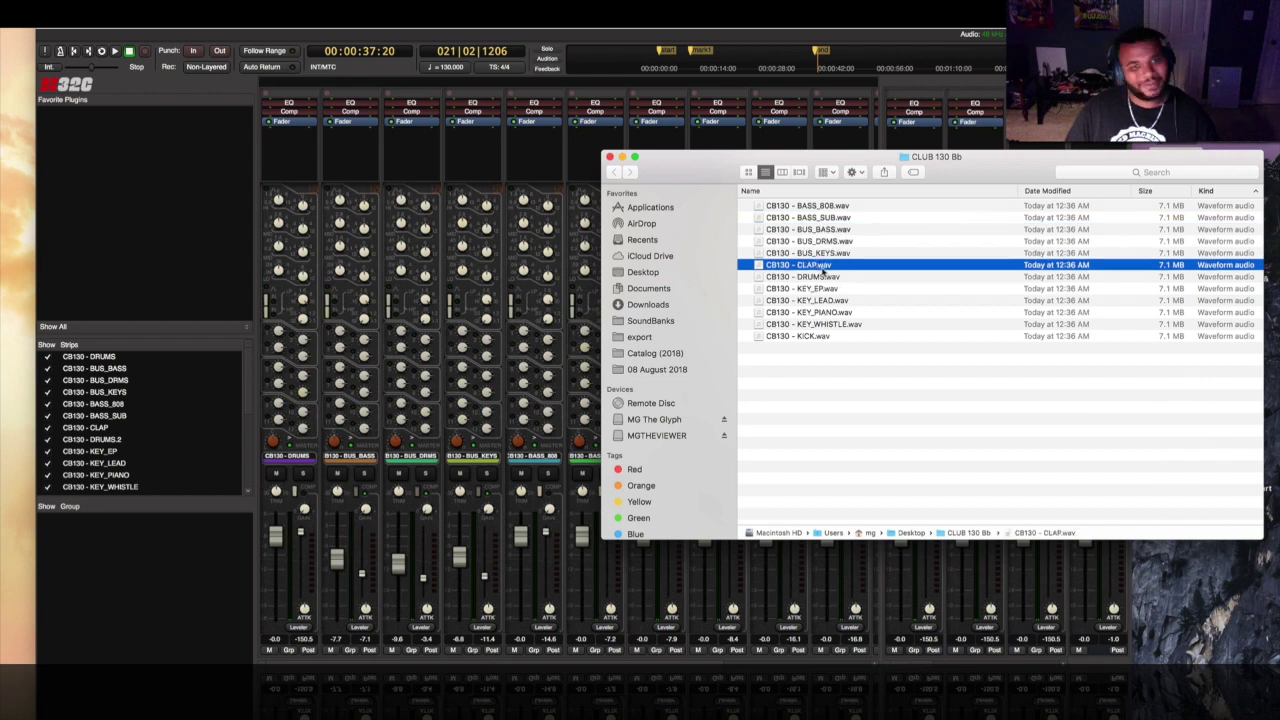